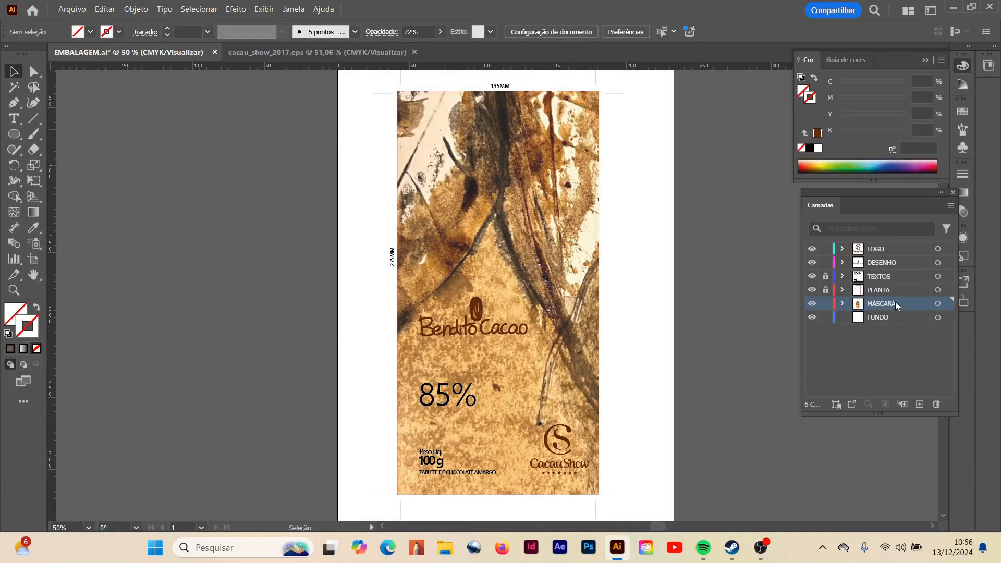
- Duplicate the MÁSCARA layer and rename the copy MÁSCARA opçao b
{"action": "left_click", "coordinate": [948, 207]}
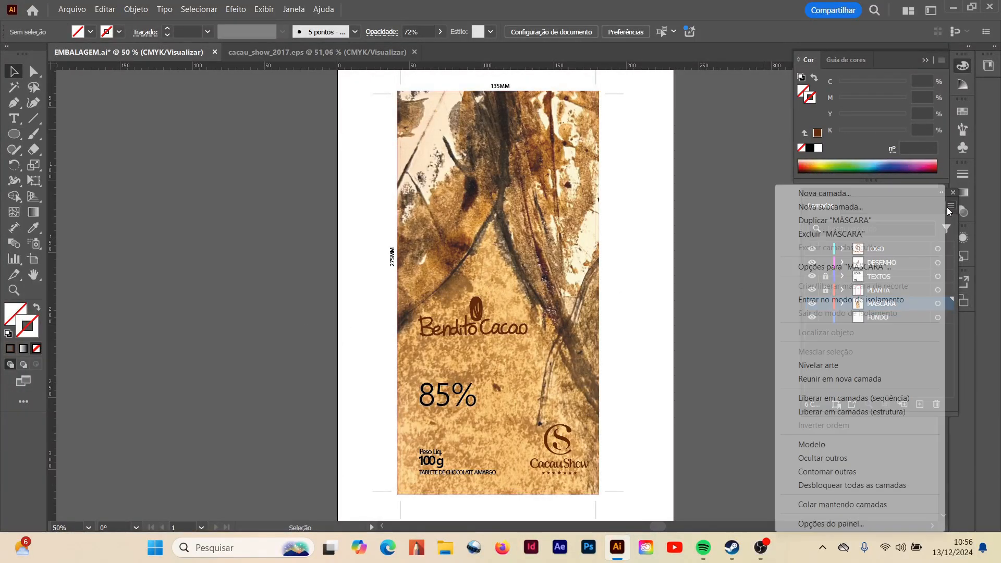
{"action": "left_click", "coordinate": [825, 222]}
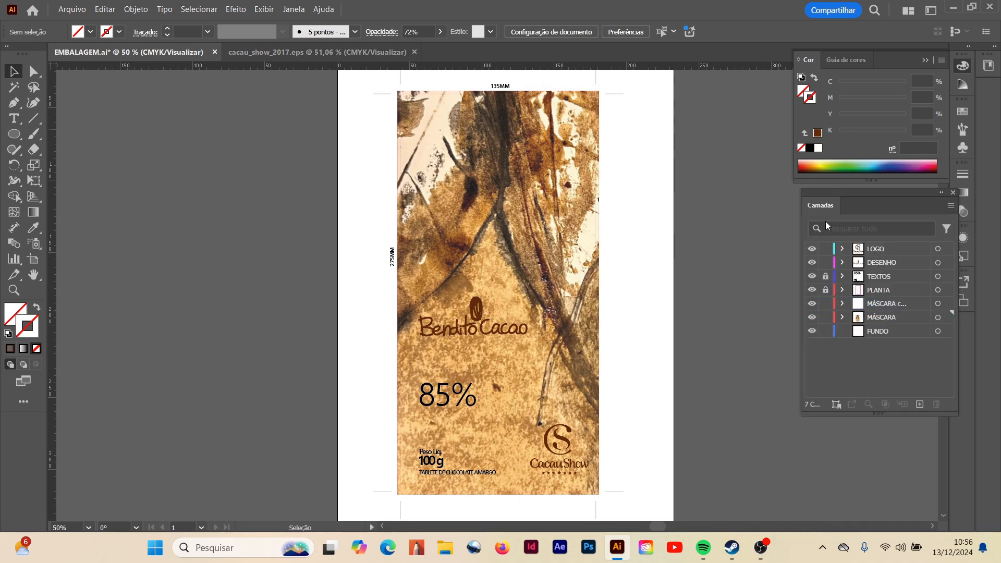
{"action": "double_click", "coordinate": [882, 304]}
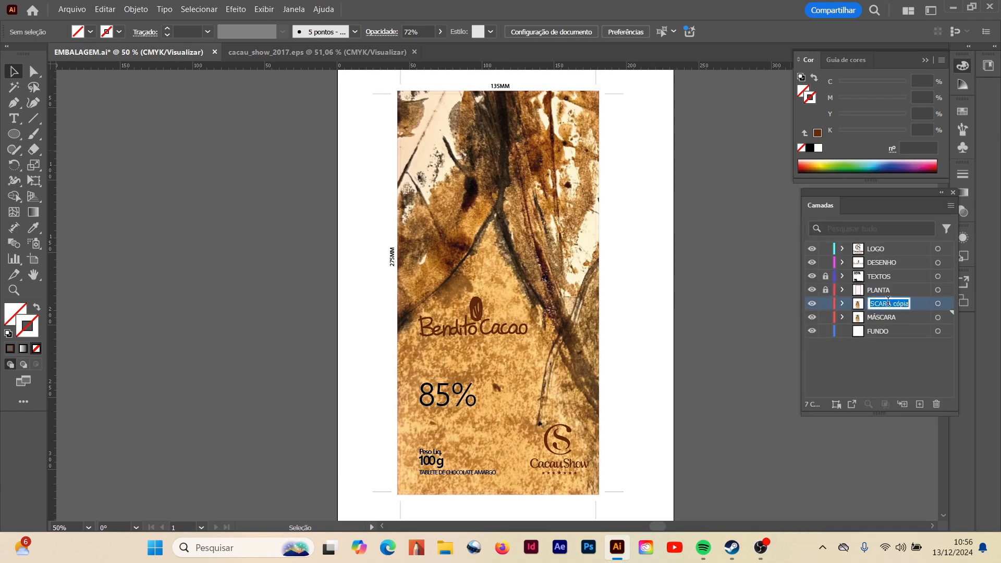
{"action": "left_click", "coordinate": [896, 304]}
{"action": "left_click_drag", "start_coordinate": [894, 304], "coordinate": [912, 305]}
{"action": "type", "text": "opc"}
{"action": "type", "text": "ao b"}
{"action": "key", "text": "Return"}
- Replace the image inside the MÁSCARA opçao b clipping group with IMG_9466 and leave isolation mode
{"action": "double_click", "coordinate": [516, 219]}
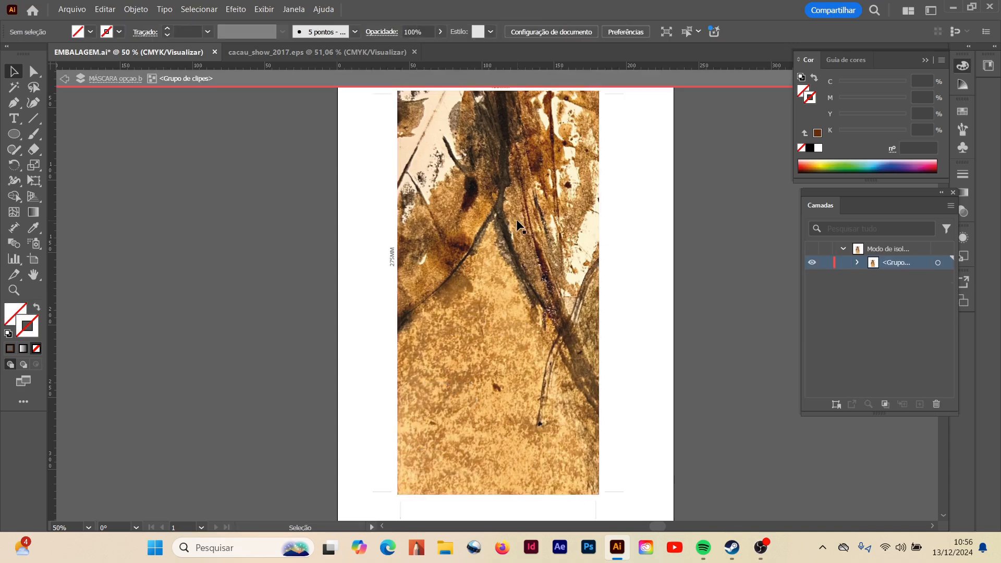
{"action": "double_click", "coordinate": [517, 219]}
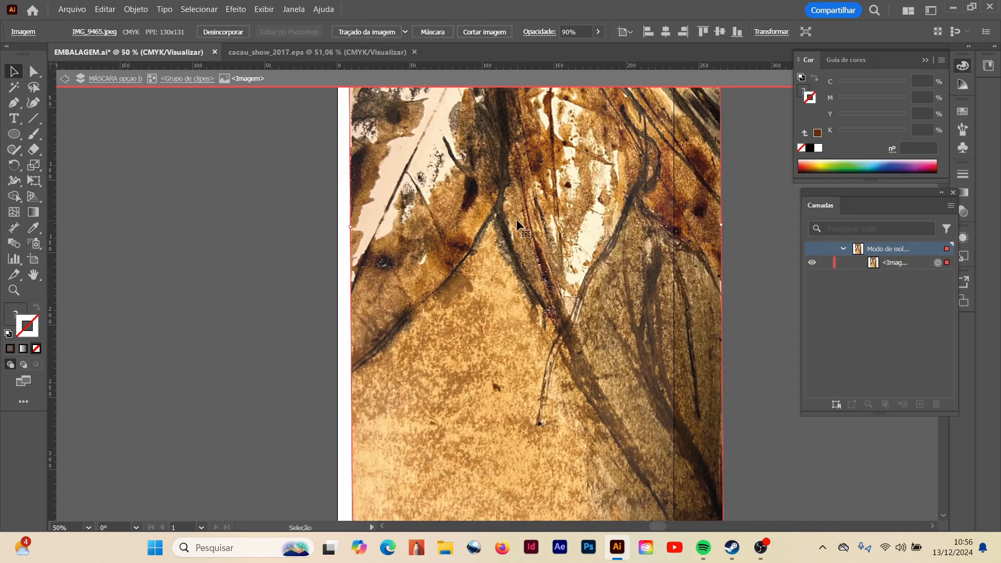
{"action": "left_click", "coordinate": [72, 9]}
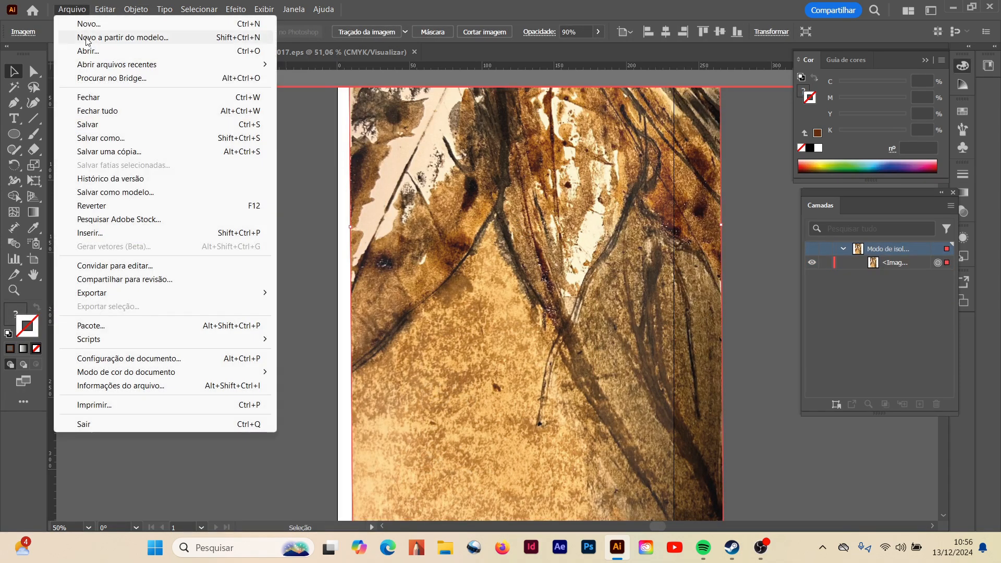
{"action": "left_click", "coordinate": [92, 234]}
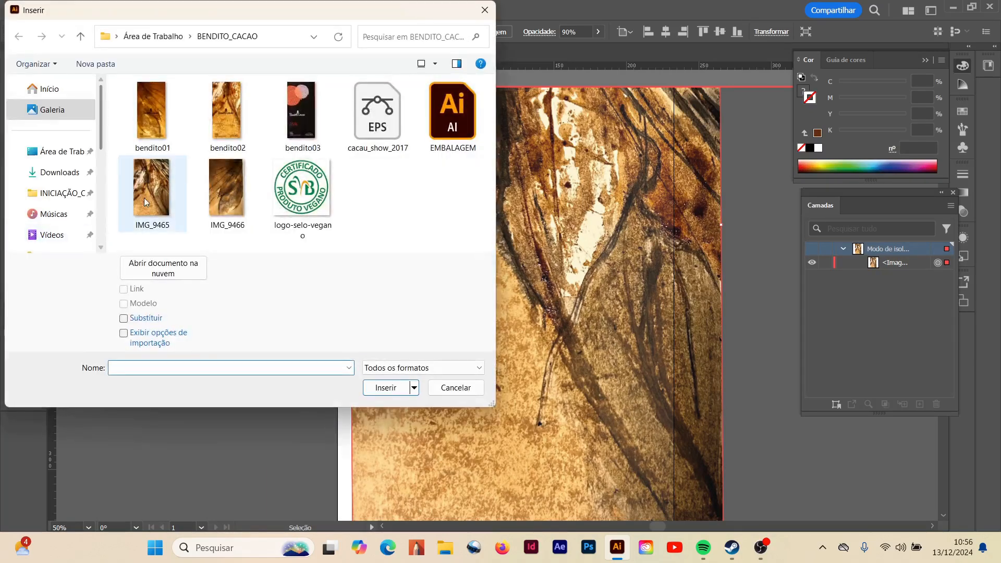
{"action": "left_click", "coordinate": [223, 196]}
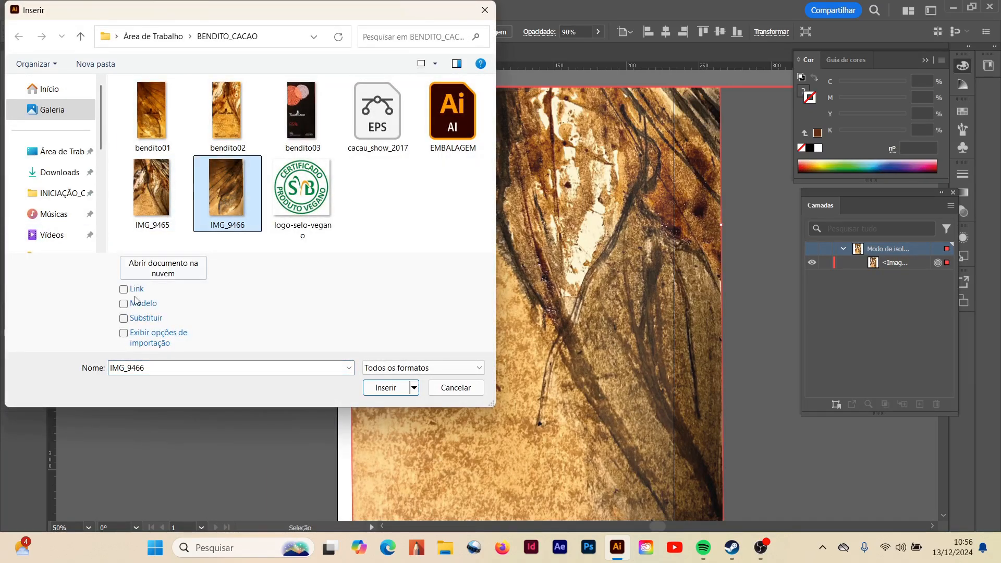
{"action": "left_click", "coordinate": [123, 318]}
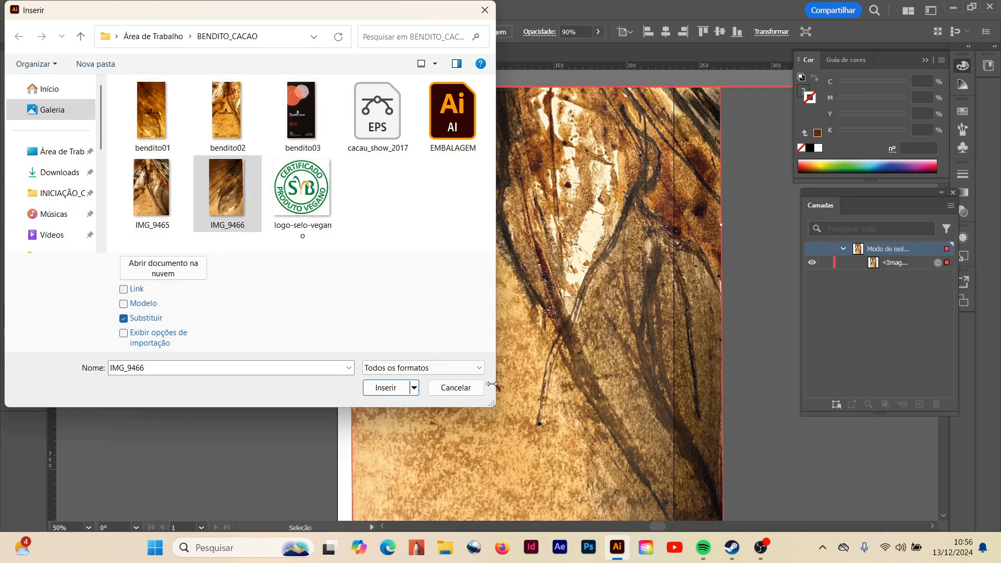
{"action": "left_click", "coordinate": [386, 388]}
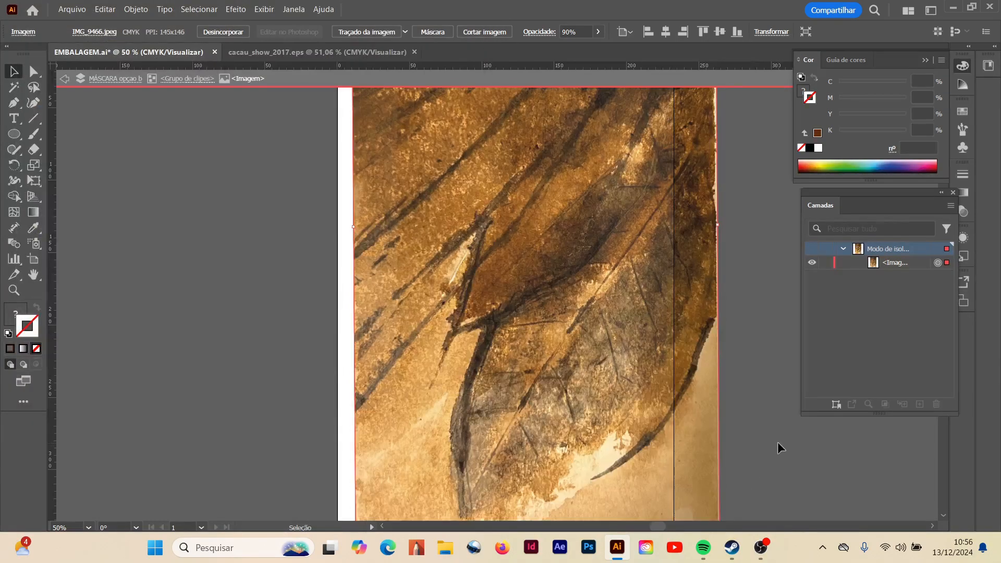
{"action": "double_click", "coordinate": [269, 298]}
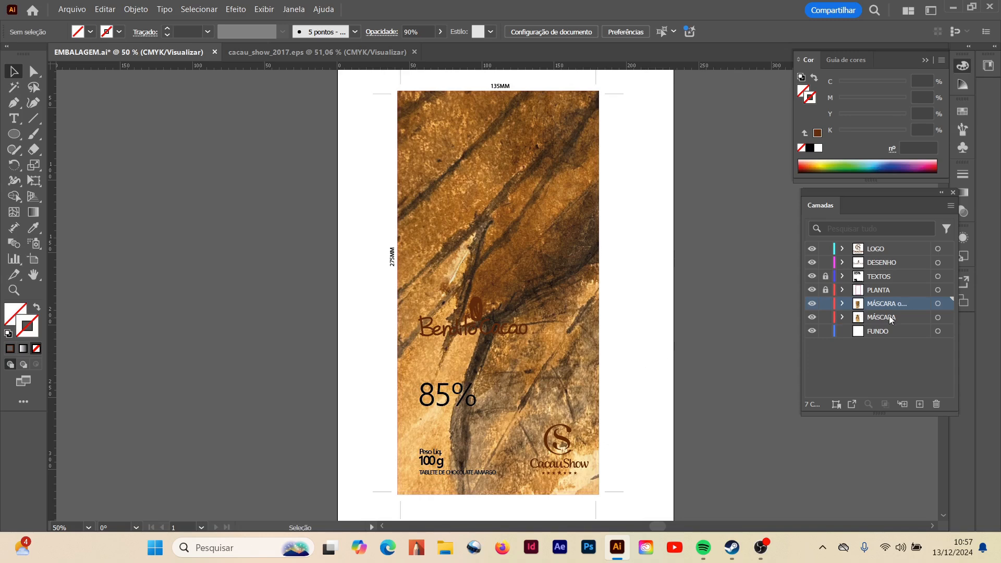
- Hide the original MÁSCARA layer and shift the new image up and to the left inside its clipping mask
{"action": "left_click", "coordinate": [34, 71]}
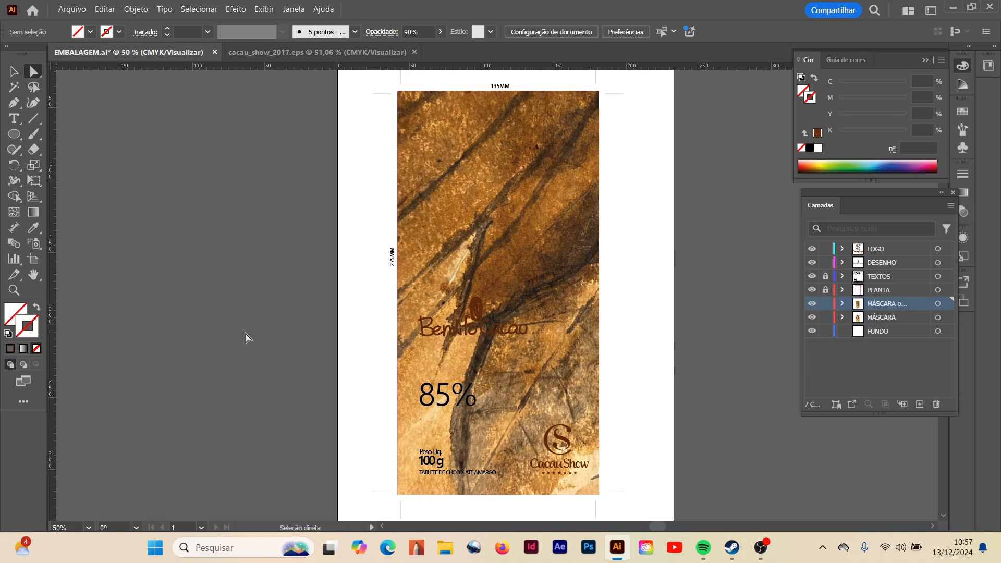
{"action": "left_click", "coordinate": [539, 202]}
{"action": "left_click_drag", "start_coordinate": [540, 230], "coordinate": [540, 193]}
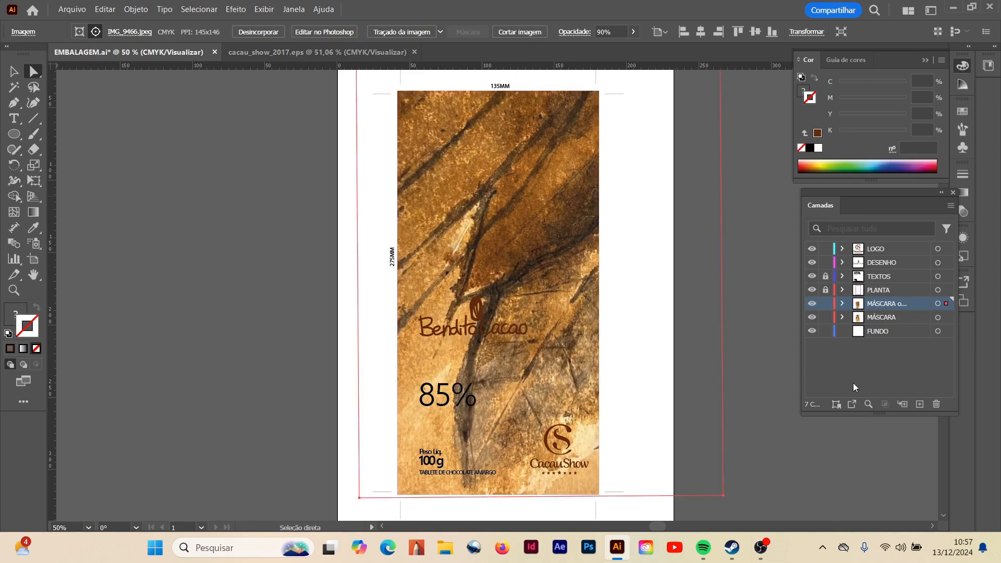
{"action": "left_click", "coordinate": [813, 317]}
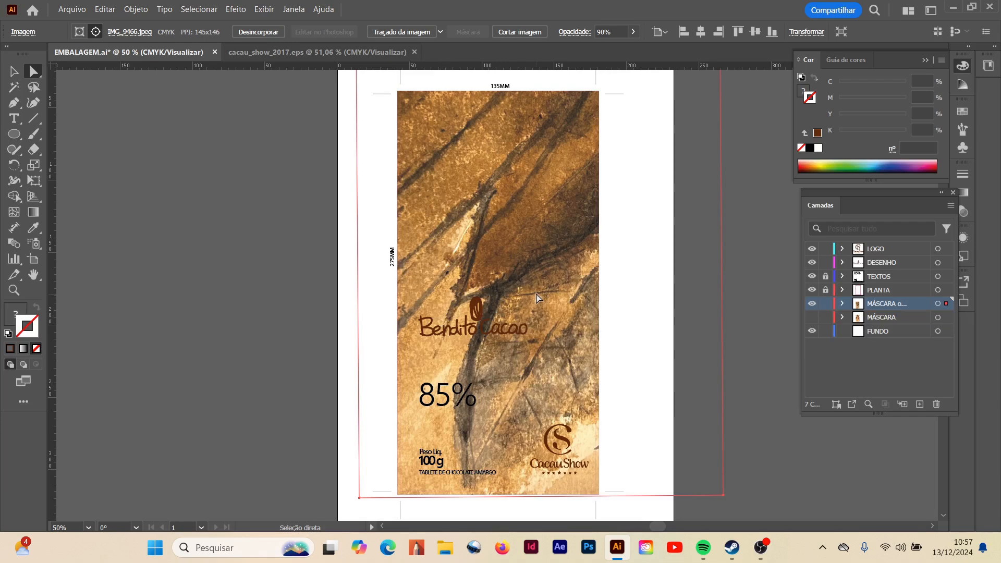
{"action": "left_click_drag", "start_coordinate": [539, 290], "coordinate": [421, 287]}
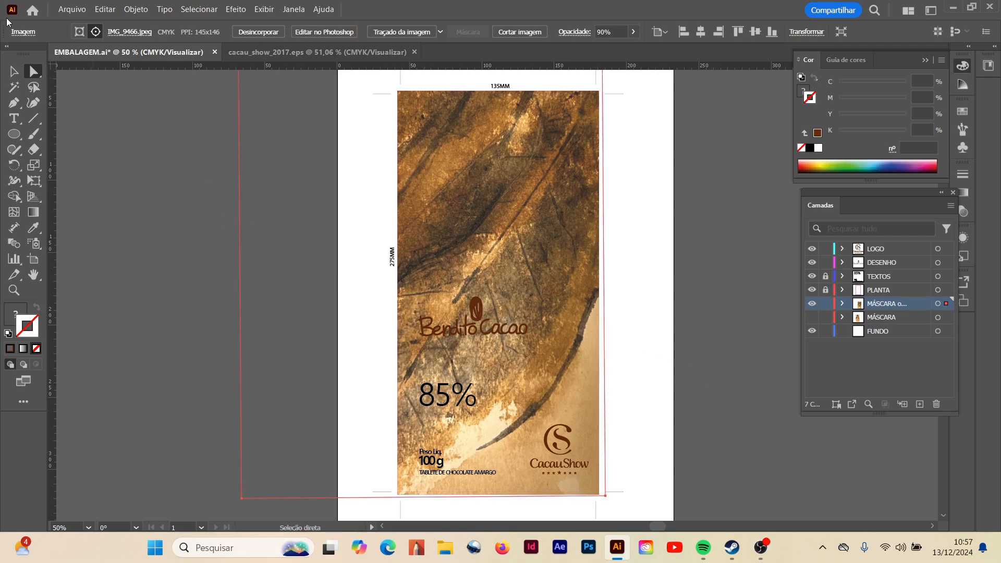
{"action": "left_click", "coordinate": [13, 72]}
{"action": "left_click", "coordinate": [155, 340]}
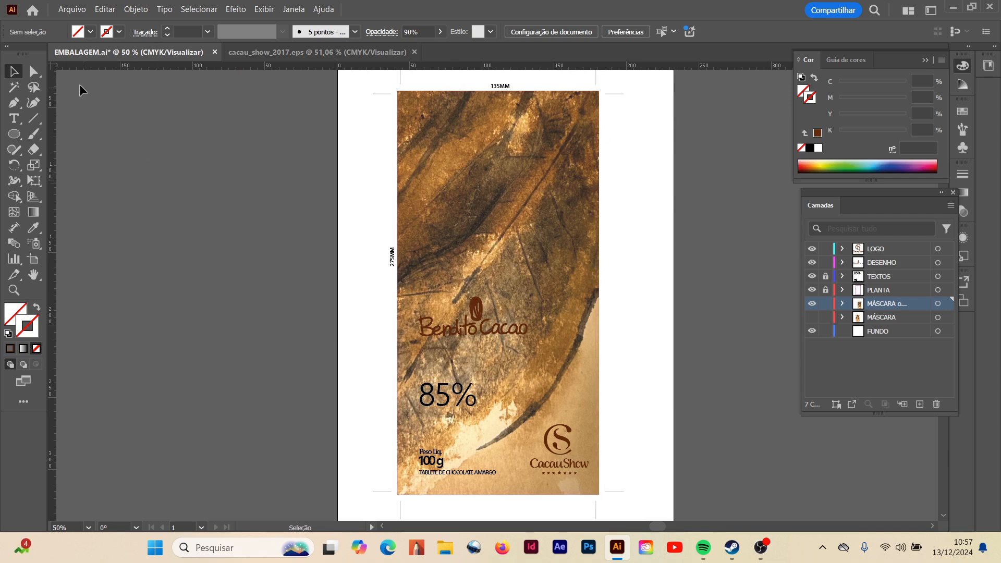
- Set the opacity of the masked IMG_9466 image to 80%
{"action": "left_click", "coordinate": [33, 72]}
{"action": "left_click", "coordinate": [520, 167]}
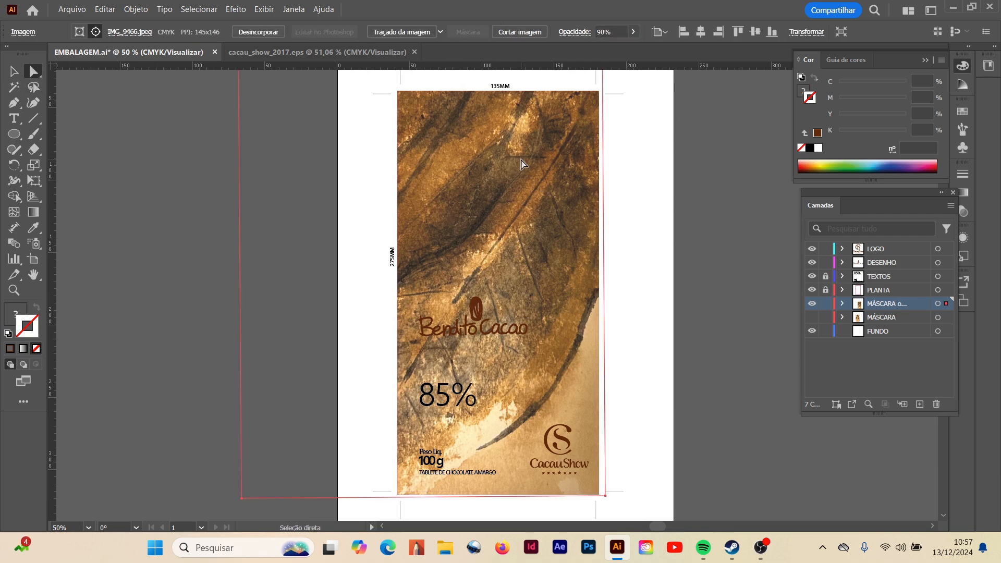
{"action": "left_click", "coordinate": [633, 32]}
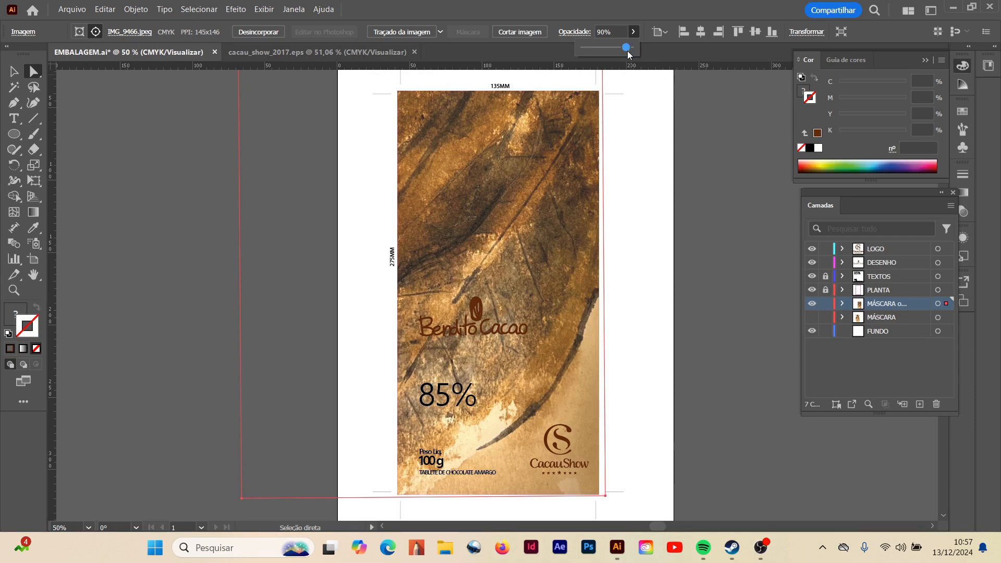
{"action": "left_click", "coordinate": [617, 34]}
{"action": "type", "text": "80"}
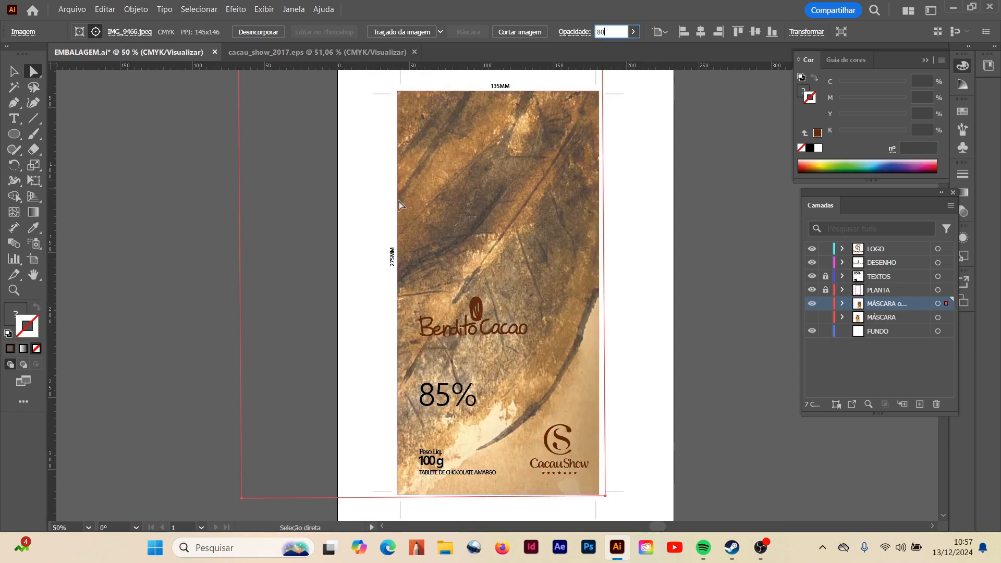
{"action": "left_click", "coordinate": [211, 255]}
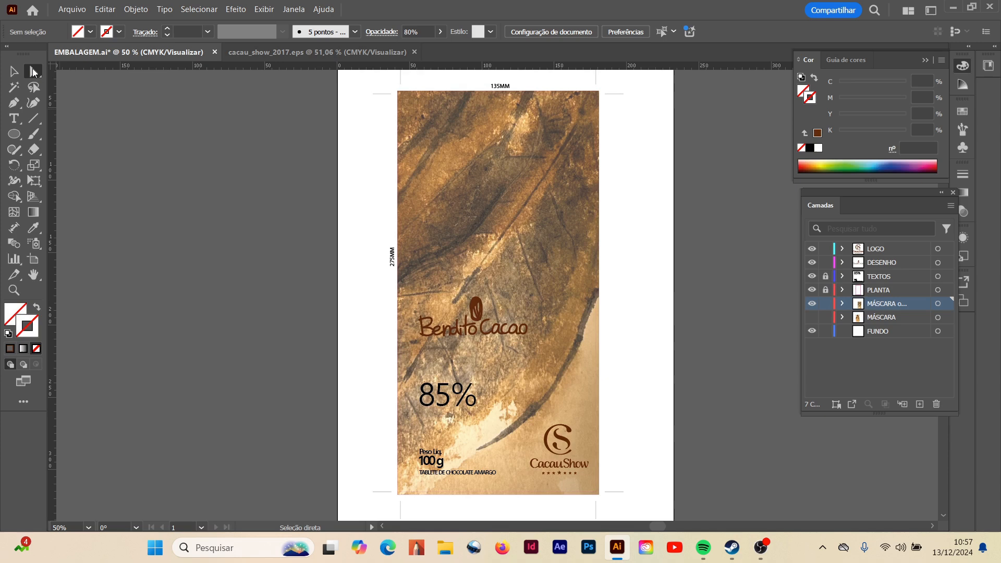
- Move the masked image to the right and rotate it slightly counterclockwise
{"action": "left_click", "coordinate": [534, 216]}
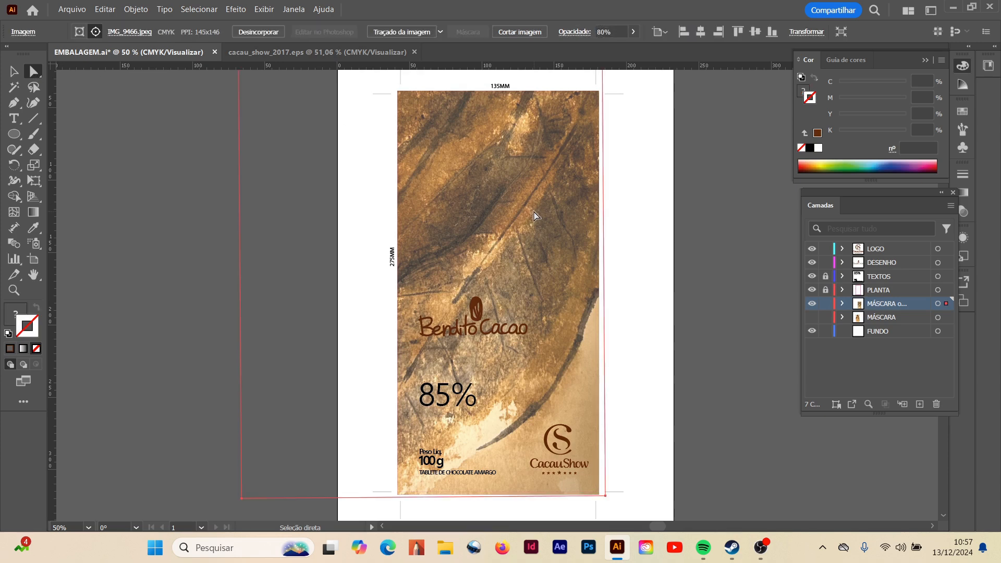
{"action": "left_click_drag", "start_coordinate": [534, 209], "coordinate": [685, 201]}
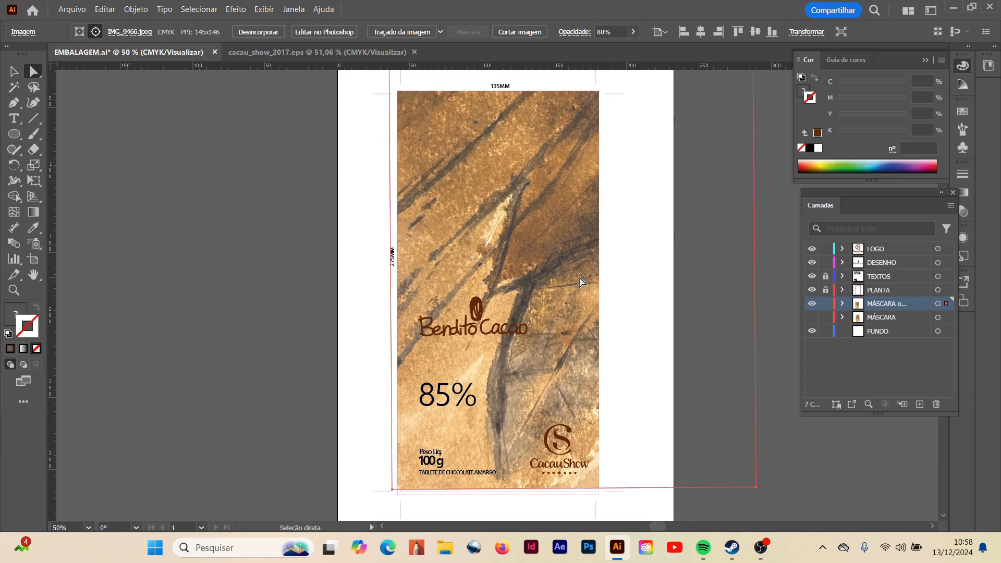
{"action": "left_click", "coordinate": [14, 164]}
{"action": "left_click_drag", "start_coordinate": [785, 492], "coordinate": [770, 393]}
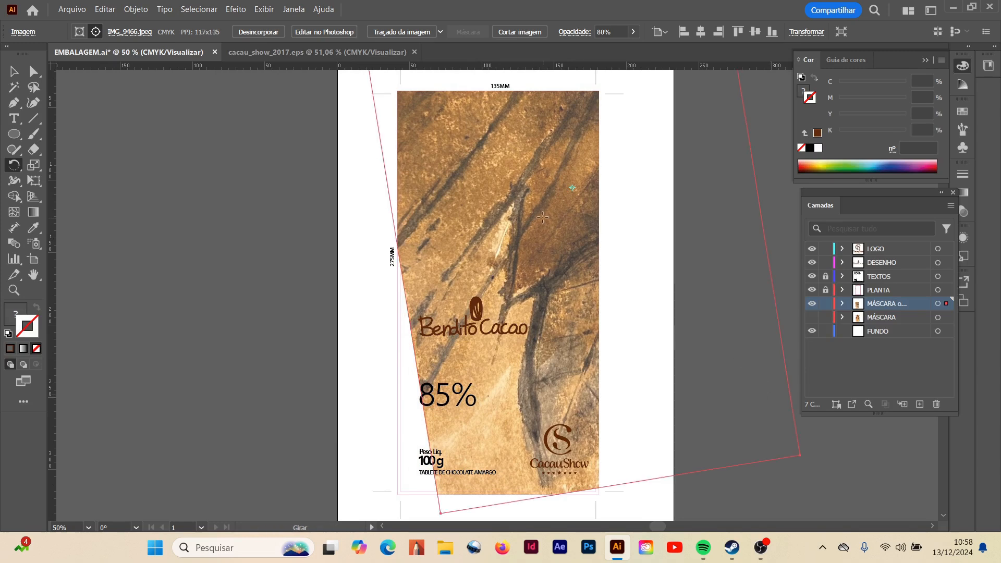
- Reposition the rotated image up and to the left so the large leaf fills the packaging front
{"action": "left_click", "coordinate": [34, 72]}
{"action": "left_click_drag", "start_coordinate": [557, 325], "coordinate": [471, 371]}
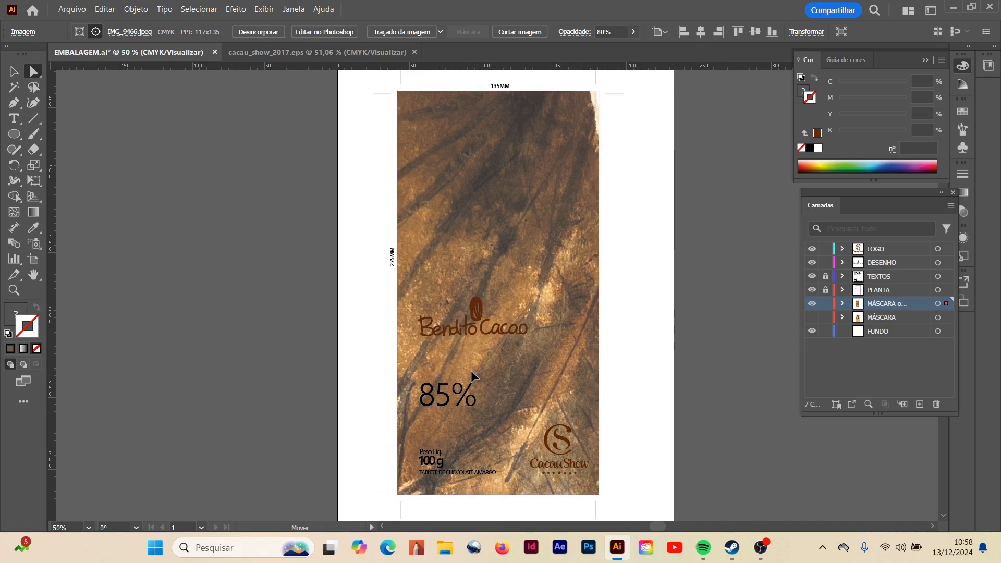
{"action": "left_click_drag", "start_coordinate": [471, 370], "coordinate": [428, 224]}
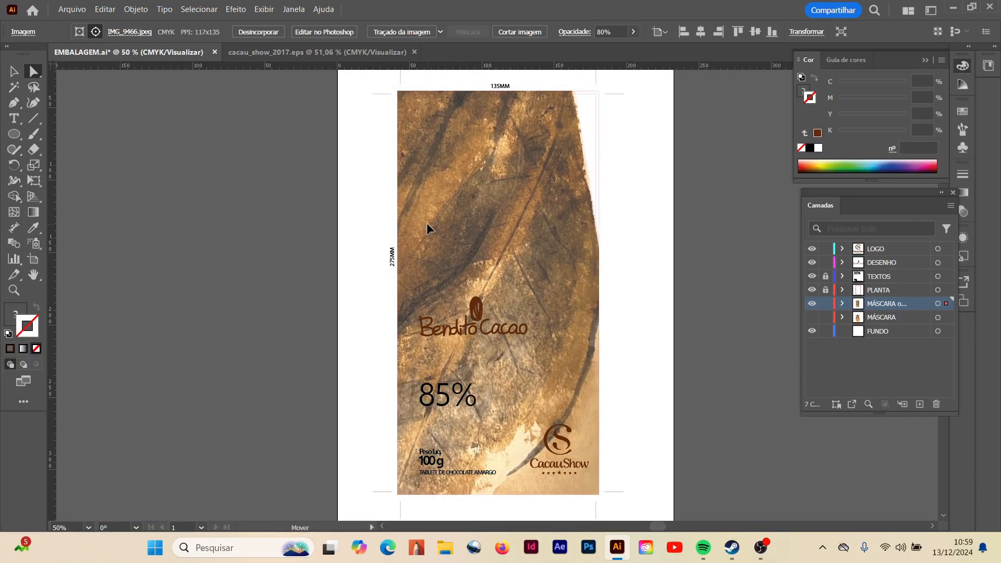
{"action": "left_click_drag", "start_coordinate": [426, 224], "coordinate": [427, 223]}
{"action": "scroll", "coordinate": [657, 274], "scroll_direction": "down", "scroll_amount": 1}
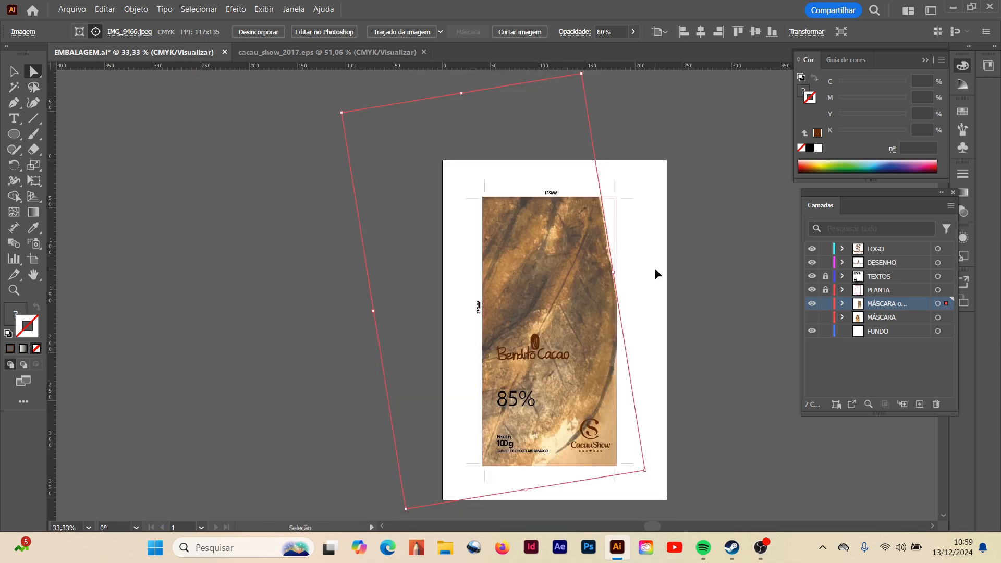
{"action": "scroll", "coordinate": [688, 239], "scroll_direction": "up", "scroll_amount": 1}
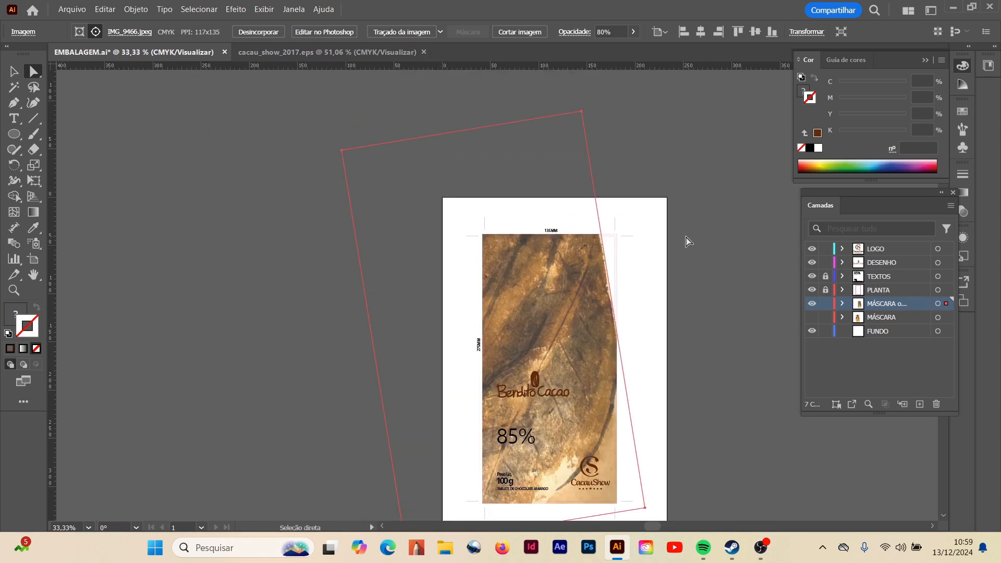
- Nudge the rotated image within the mask to cover the packaging's upper-right corner and bottom edge
{"action": "left_click", "coordinate": [13, 72]}
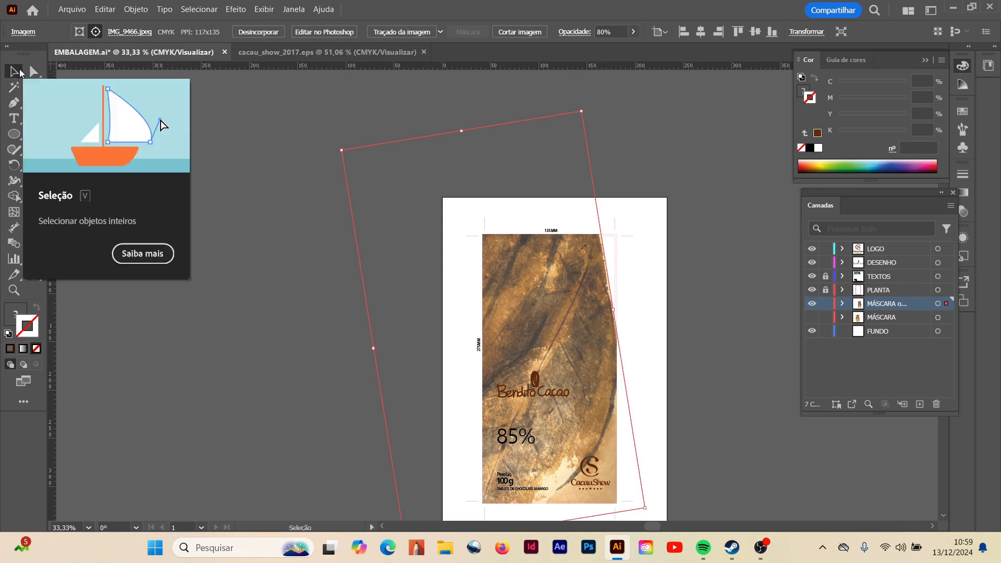
{"action": "left_click", "coordinate": [34, 72]}
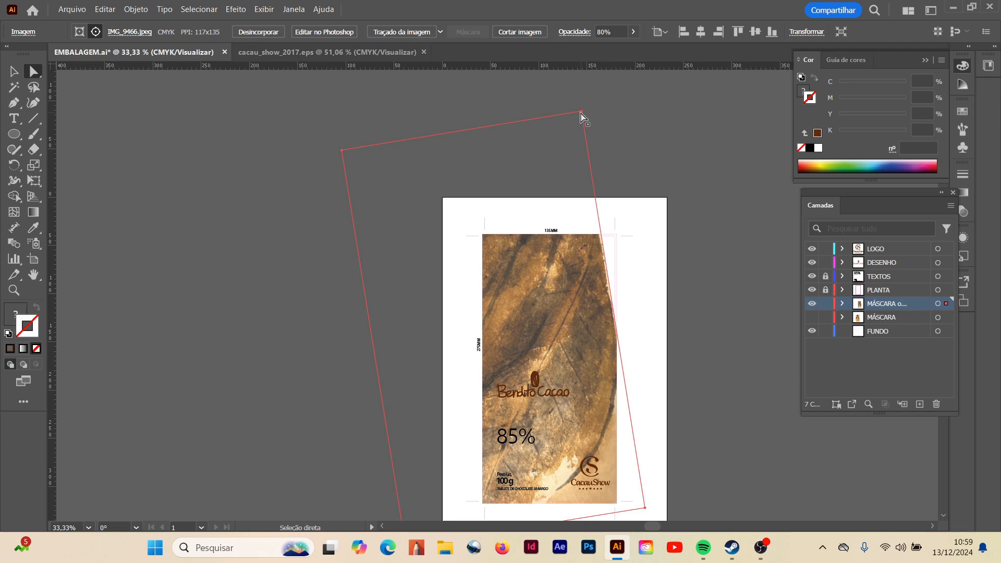
{"action": "left_click_drag", "start_coordinate": [580, 111], "coordinate": [601, 101]}
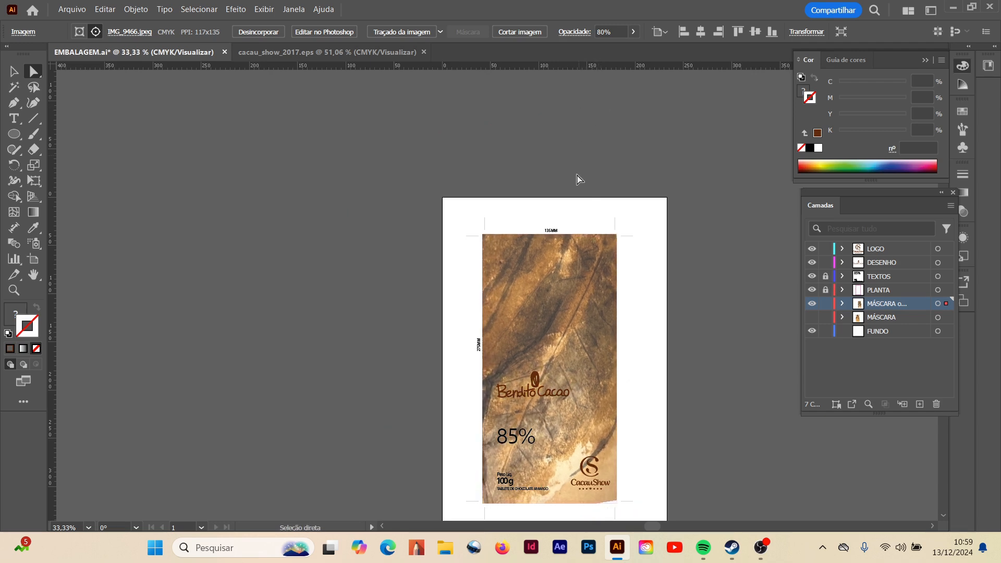
{"action": "scroll", "coordinate": [689, 261], "scroll_direction": "down", "scroll_amount": 1}
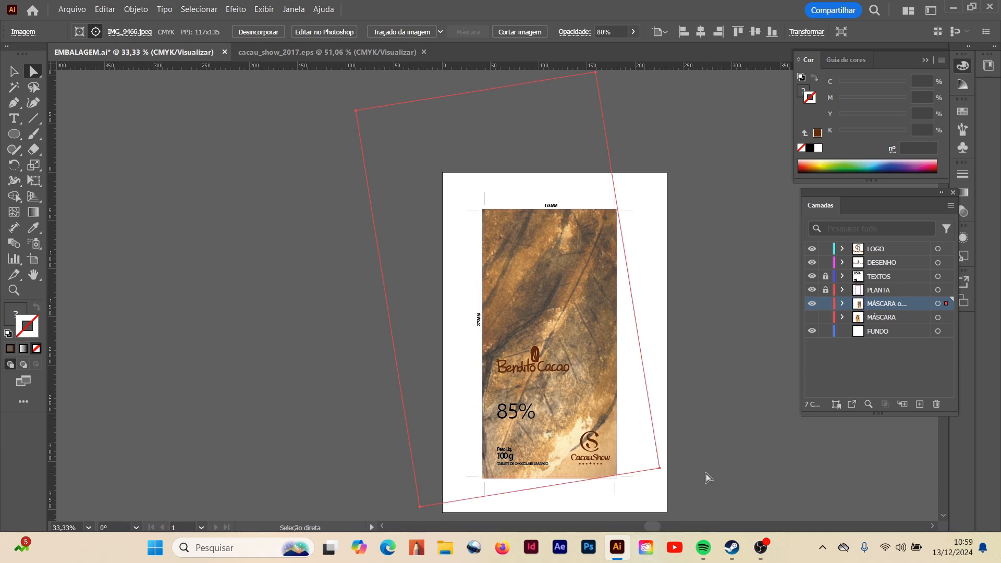
{"action": "left_click", "coordinate": [659, 473]}
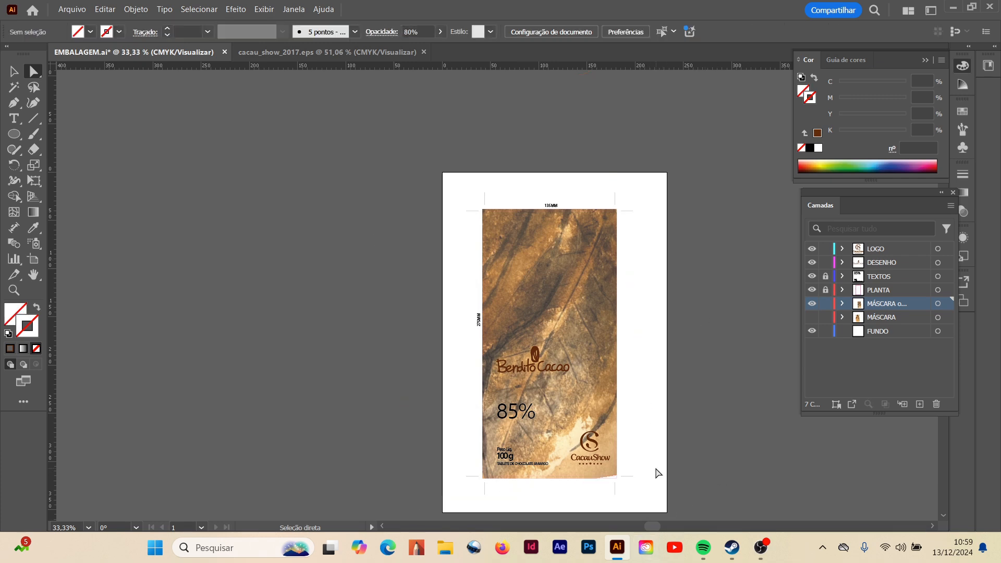
{"action": "left_click", "coordinate": [573, 410]}
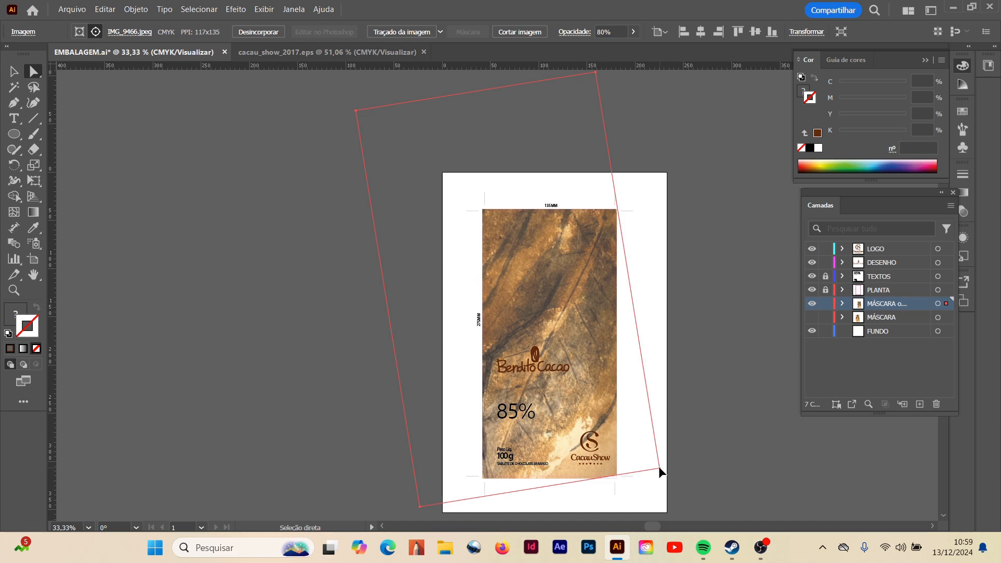
{"action": "left_click_drag", "start_coordinate": [659, 468], "coordinate": [662, 472]}
{"action": "left_click", "coordinate": [745, 383]}
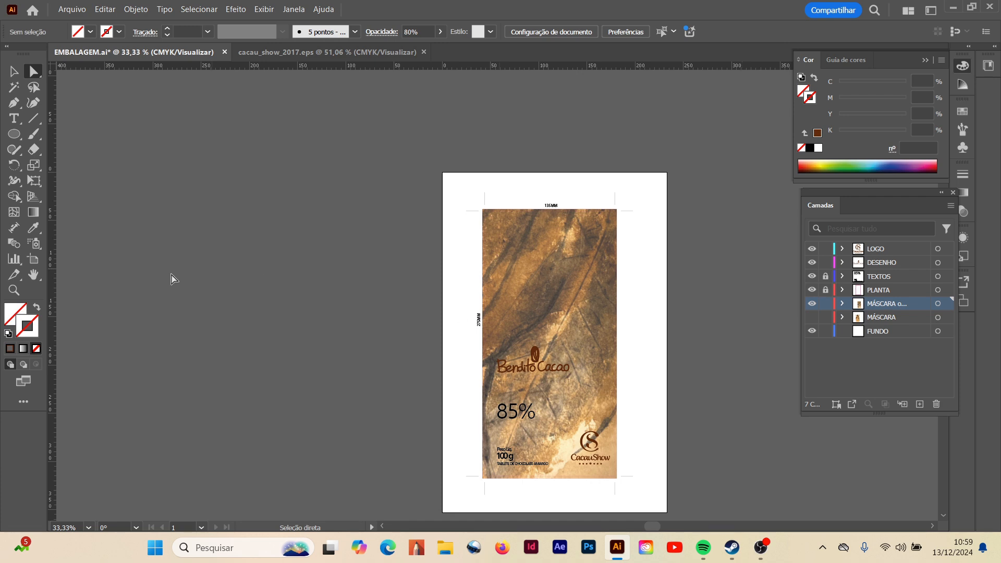
- Compare the packaging front with the MÁSCARA background and with the option B mask background by toggling their layer visibility
{"action": "left_click", "coordinate": [14, 290]}
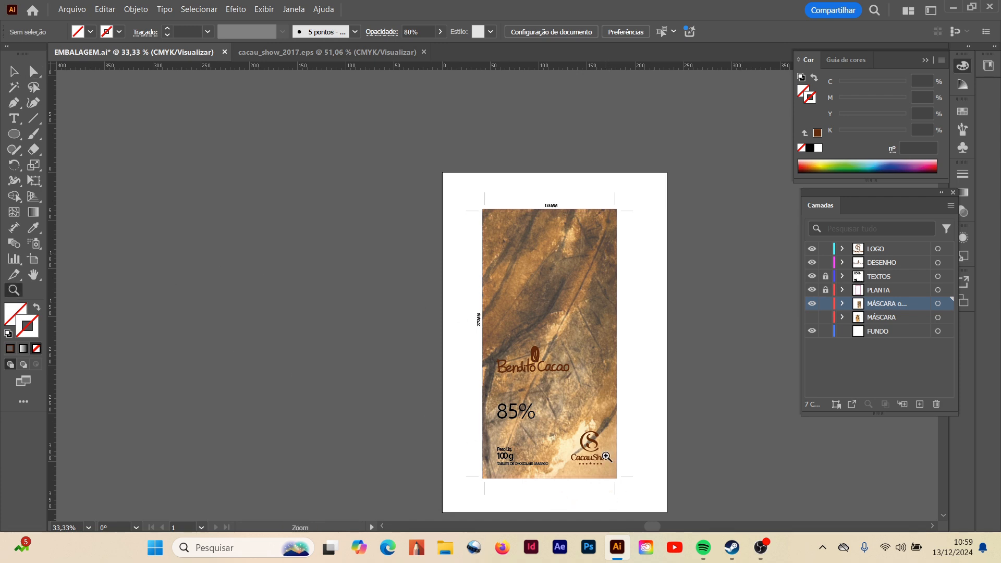
{"action": "left_click", "coordinate": [609, 354]}
{"action": "scroll", "coordinate": [303, 258], "scroll_direction": "up", "scroll_amount": 1}
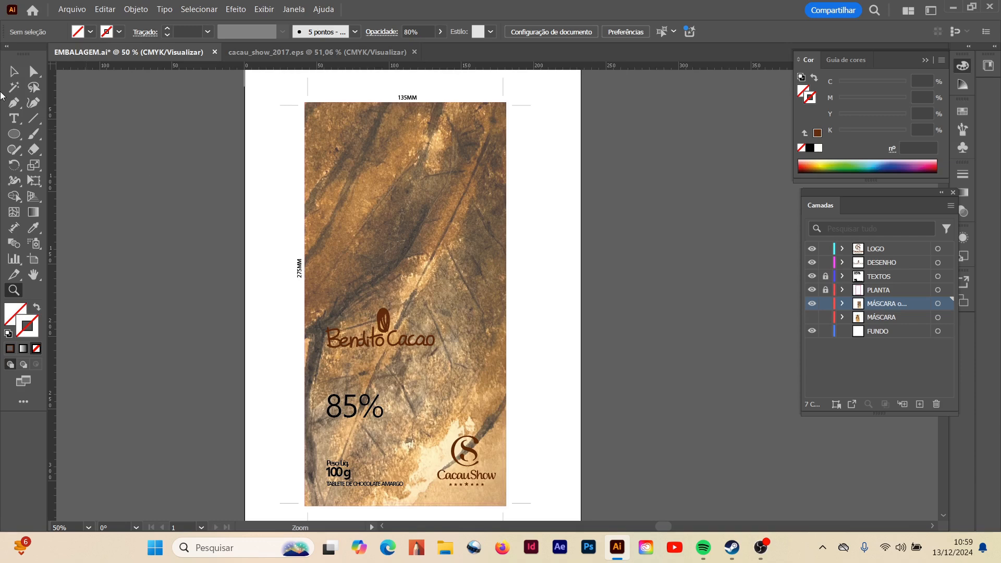
{"action": "left_click", "coordinate": [33, 275]}
{"action": "left_click_drag", "start_coordinate": [374, 373], "coordinate": [559, 385]}
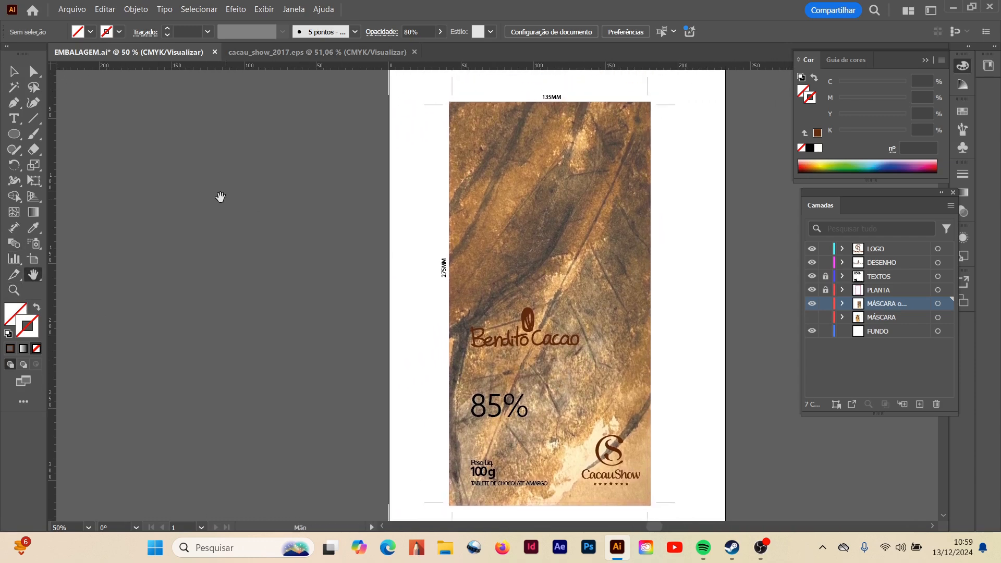
{"action": "left_click", "coordinate": [13, 72]}
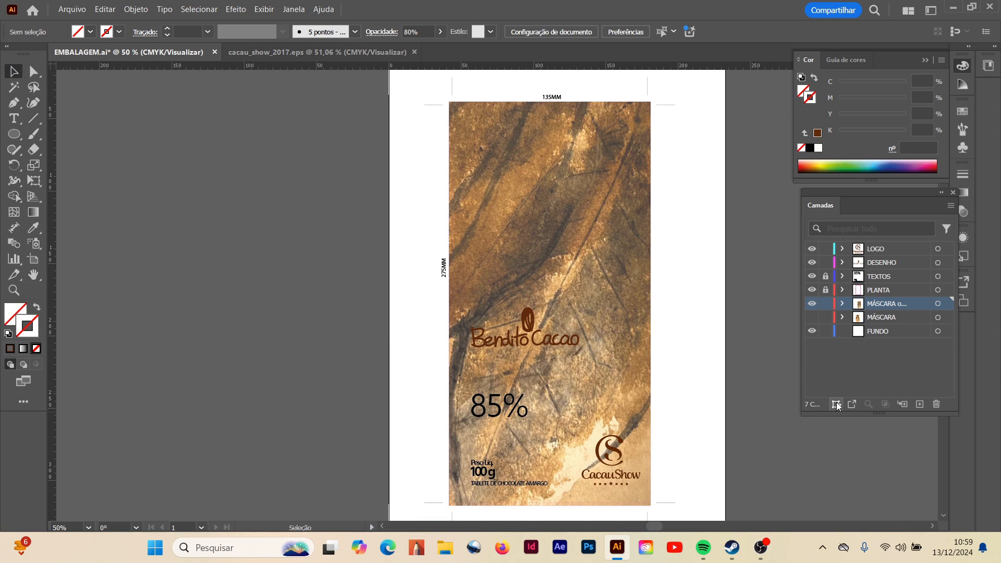
{"action": "left_click", "coordinate": [812, 304]}
{"action": "left_click", "coordinate": [817, 318]}
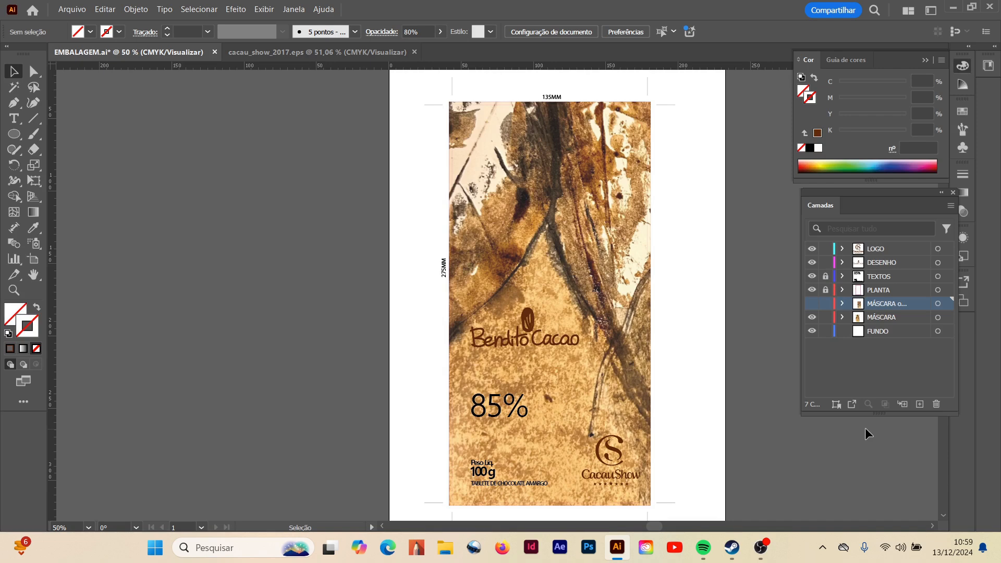
{"action": "left_click", "coordinate": [812, 318]}
{"action": "left_click", "coordinate": [812, 304]}
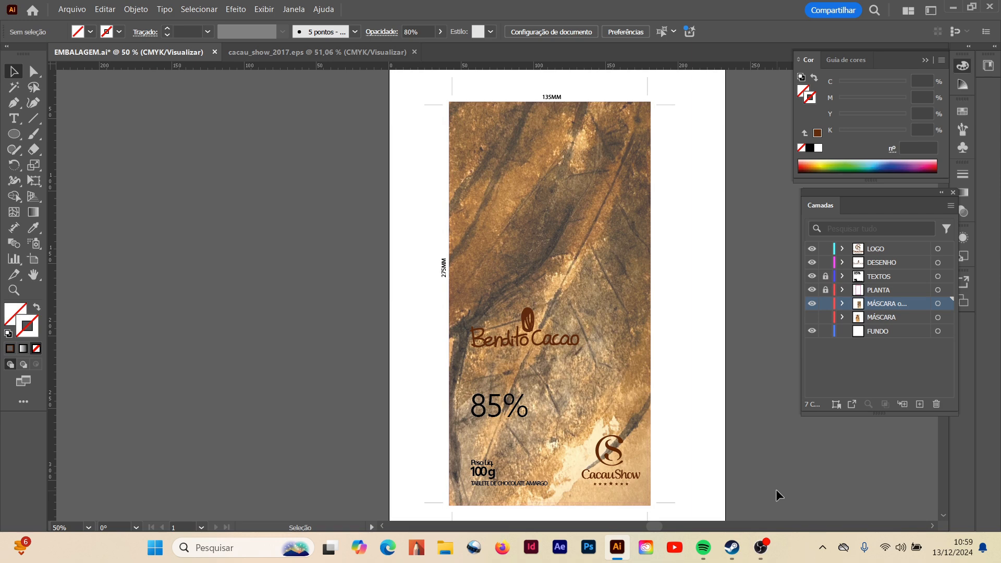
- Hide the option B mask layer and show the MÁSCARA layer as the packaging background
{"action": "left_click", "coordinate": [813, 303]}
{"action": "mouse_move", "coordinate": [702, 542]}
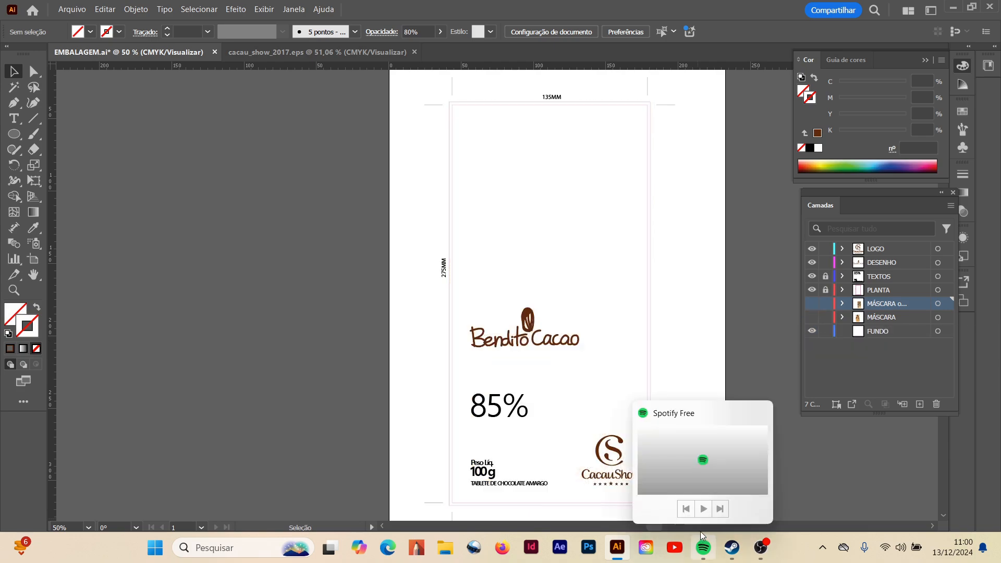
{"action": "left_click", "coordinate": [813, 318]}
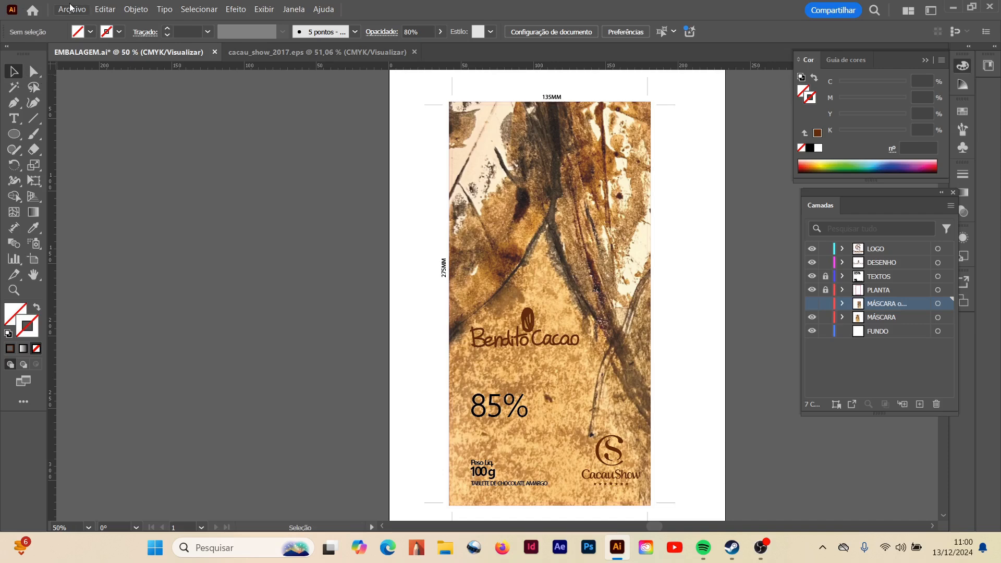
- Export the packaging as an Adobe PDF named EMBALAGEM_A with the [Impressão de alta qualidade] preset
{"action": "left_click", "coordinate": [71, 10]}
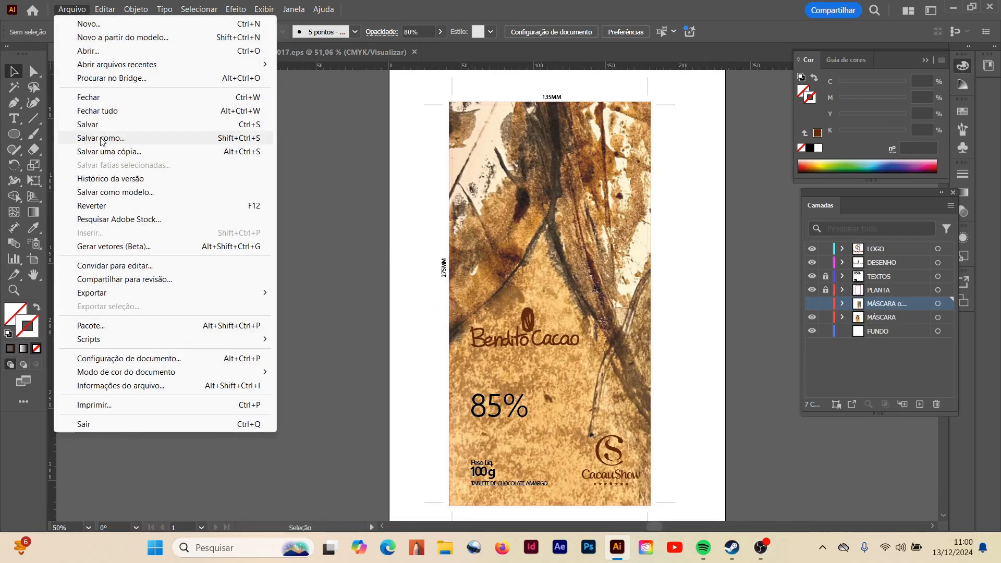
{"action": "mouse_move", "coordinate": [134, 295]}
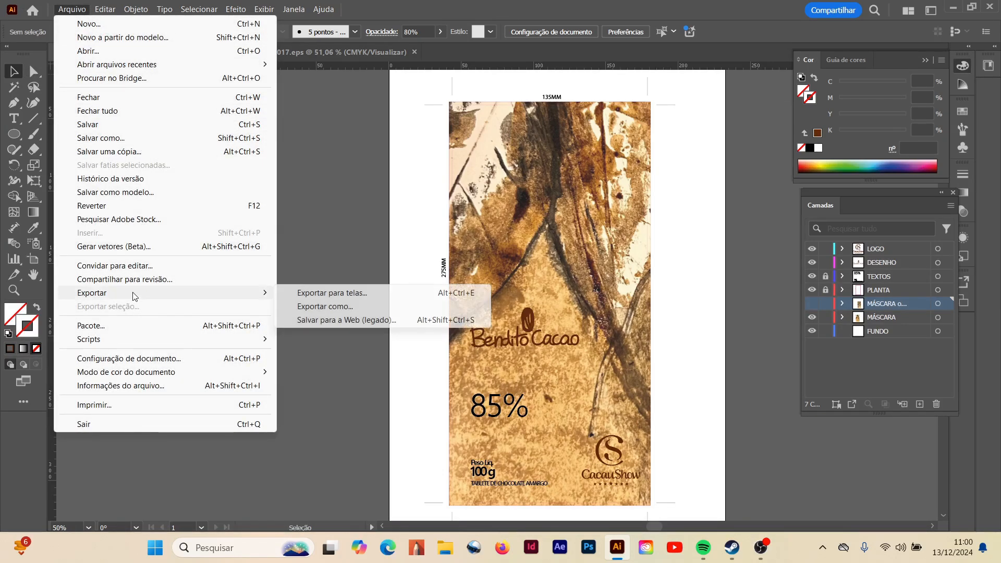
{"action": "left_click", "coordinate": [337, 307]}
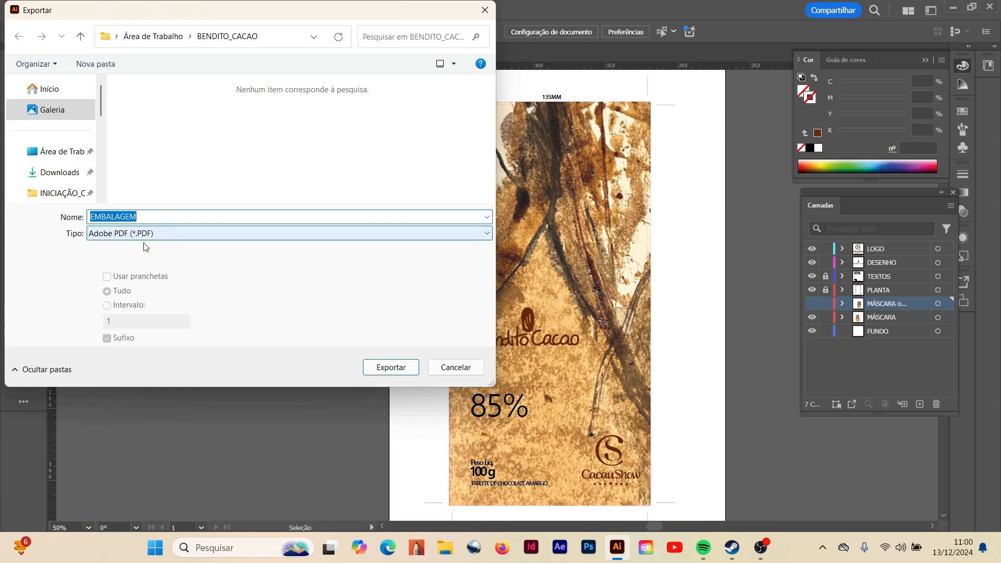
{"action": "left_click", "coordinate": [158, 217]}
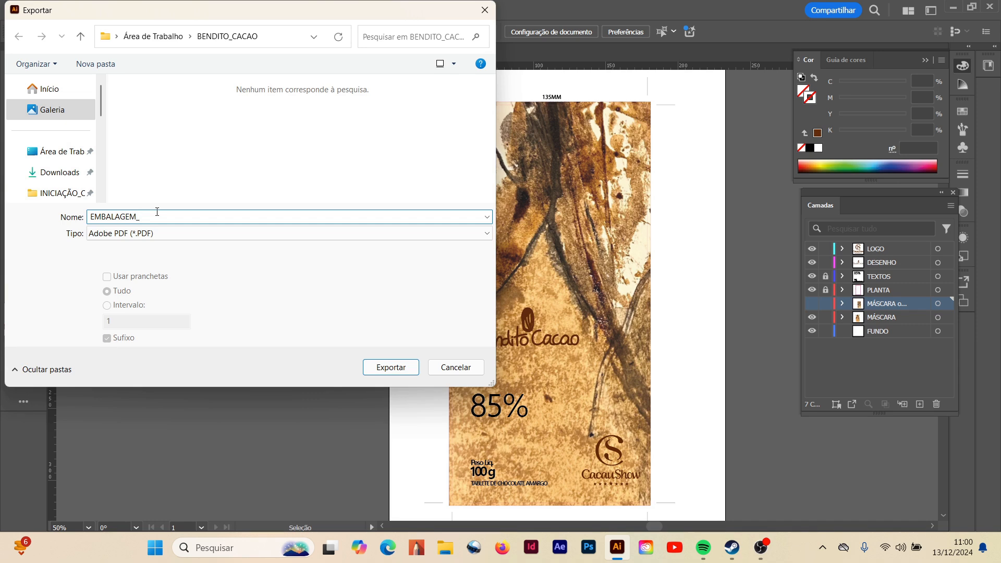
{"action": "left_click", "coordinate": [387, 372]}
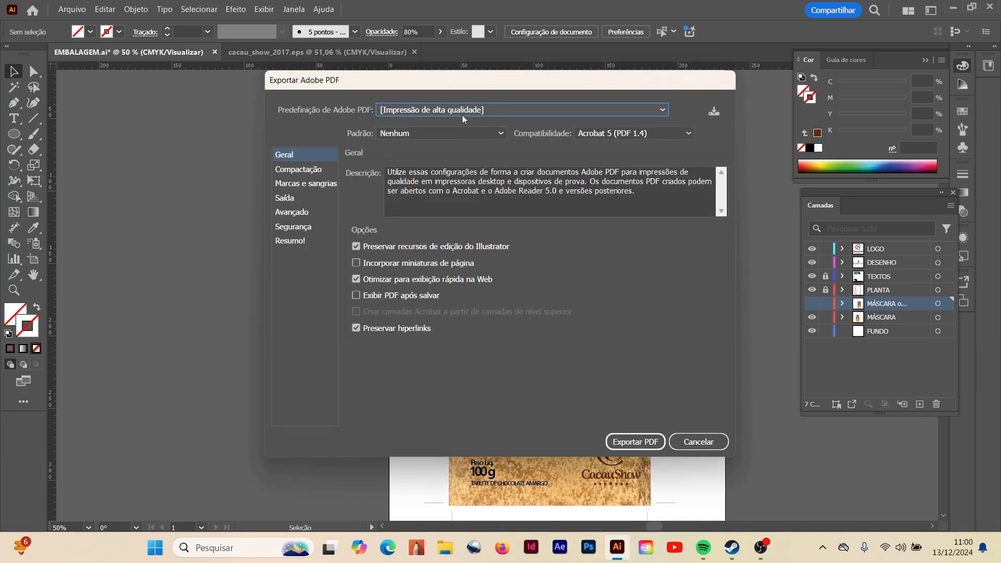
{"action": "left_click", "coordinate": [631, 443]}
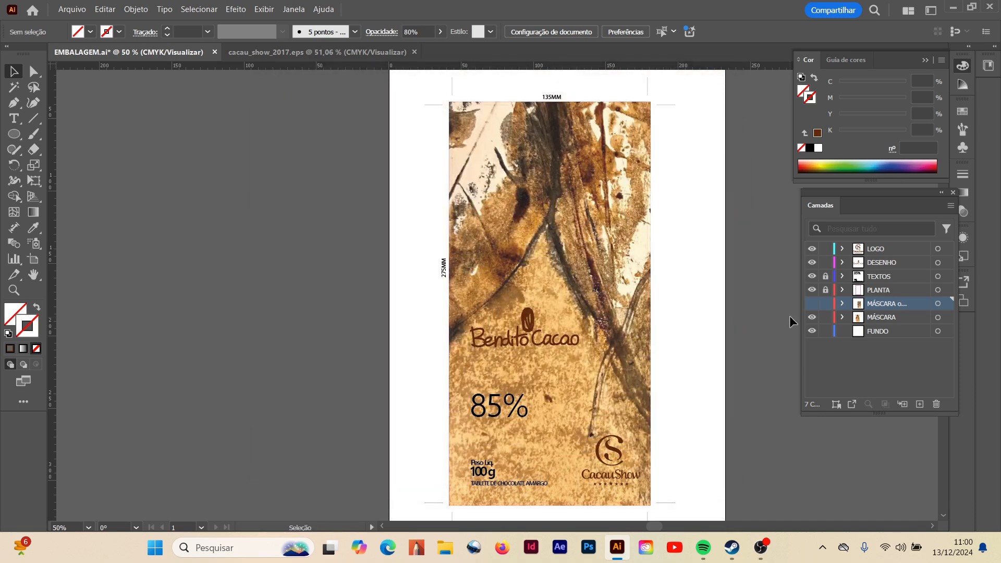
- Make the option B mask the visible background instead of MÁSCARA and name its Adobe PDF export EMBALAGEM_B
{"action": "left_click", "coordinate": [812, 317]}
{"action": "left_click", "coordinate": [812, 303]}
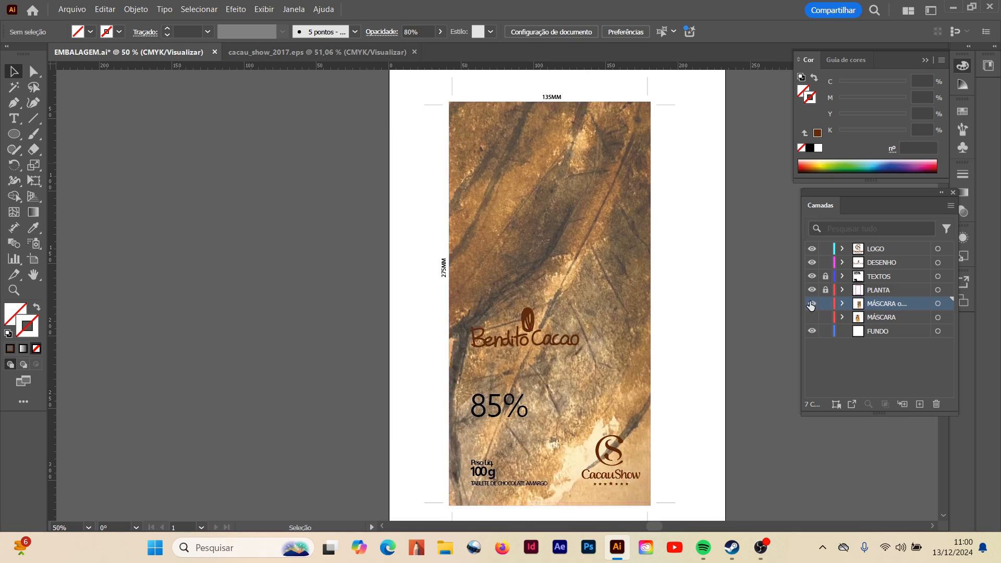
{"action": "left_click", "coordinate": [72, 9]}
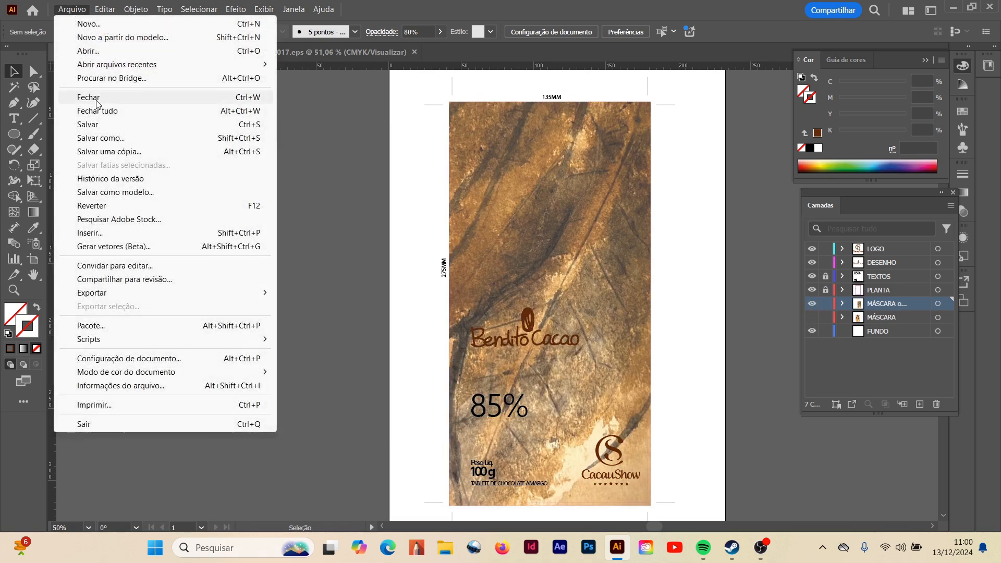
{"action": "mouse_move", "coordinate": [86, 298]}
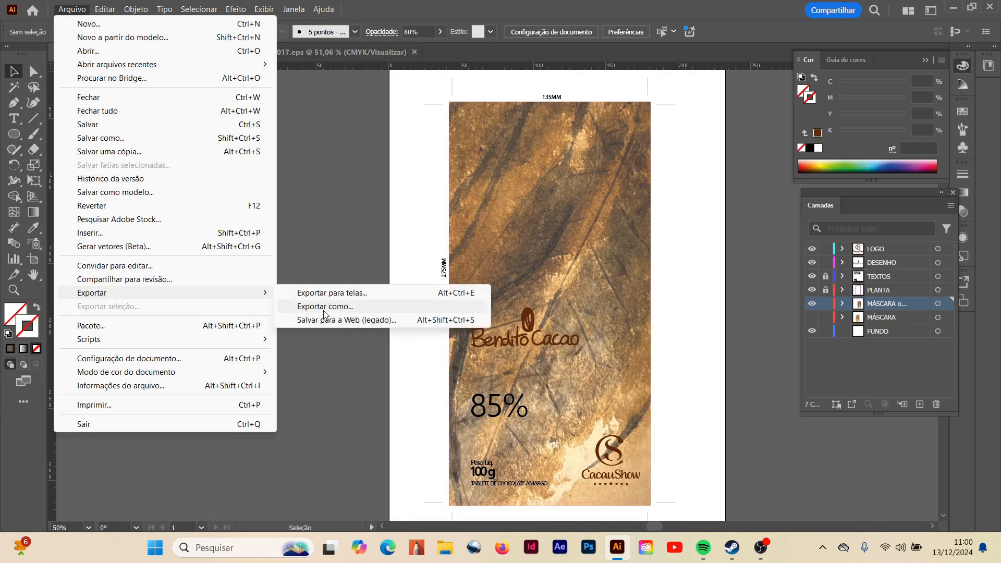
{"action": "left_click", "coordinate": [338, 309]}
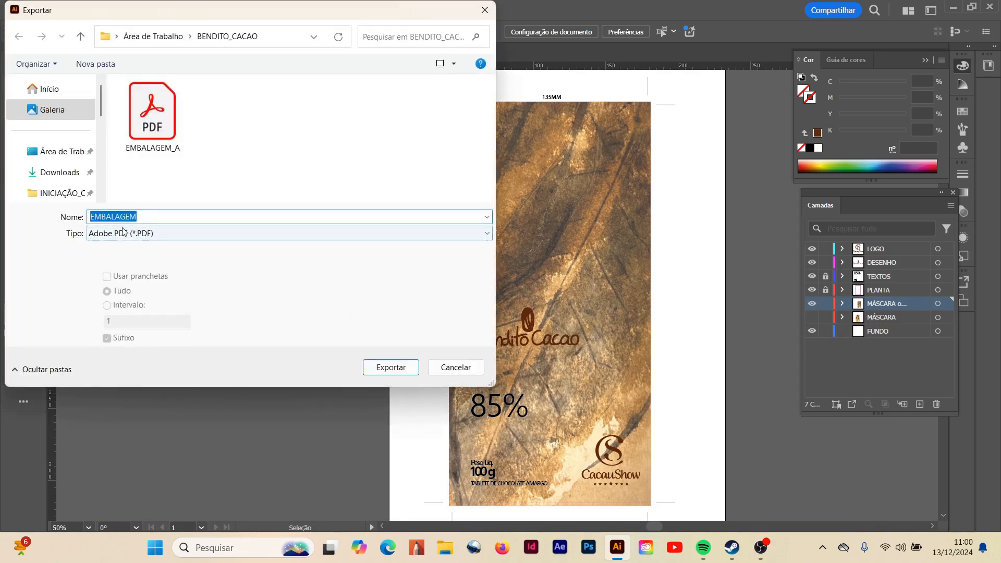
{"action": "left_click", "coordinate": [149, 151]}
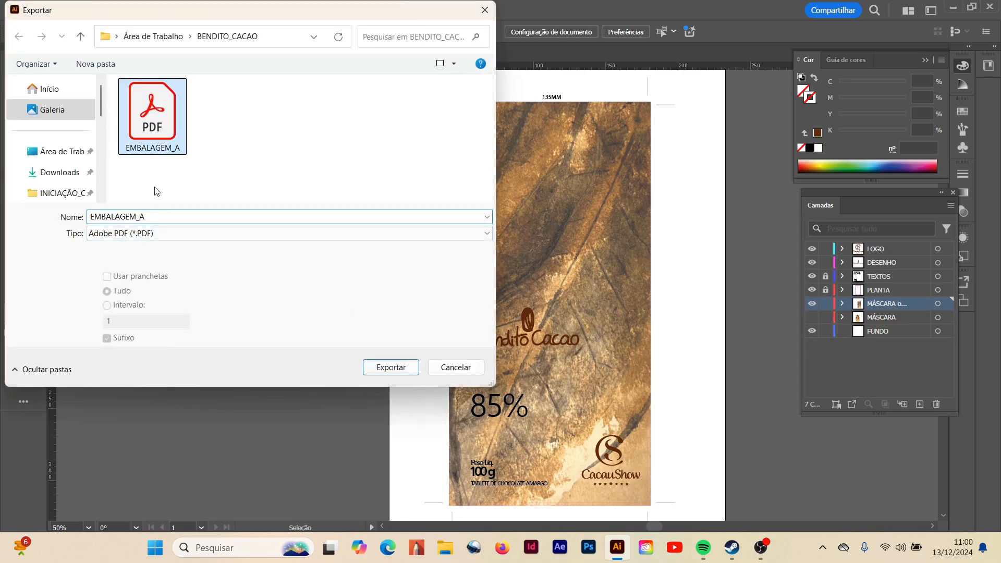
{"action": "left_click", "coordinate": [167, 215]}
{"action": "key", "text": "BackSpace"}
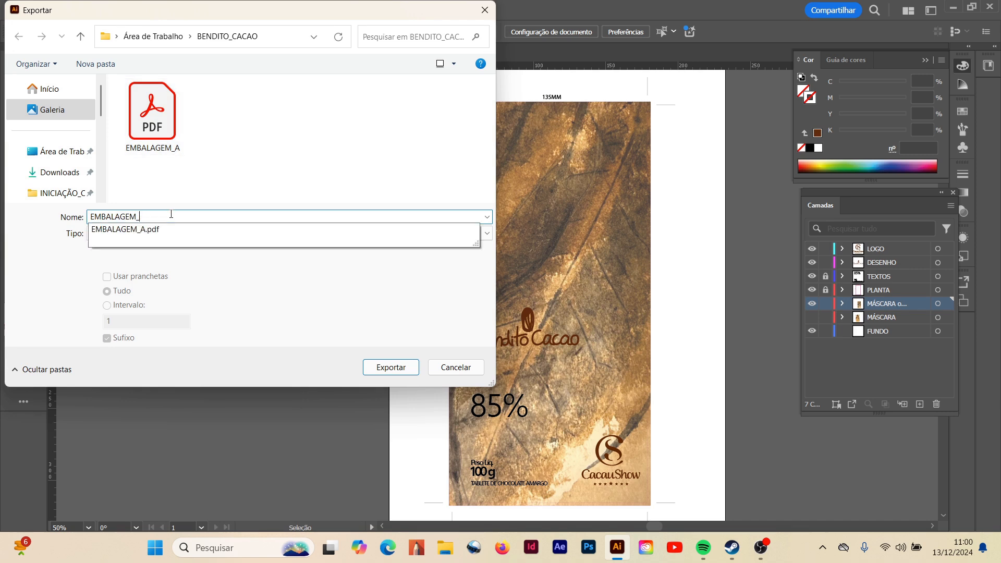
{"action": "type", "text": "B"}
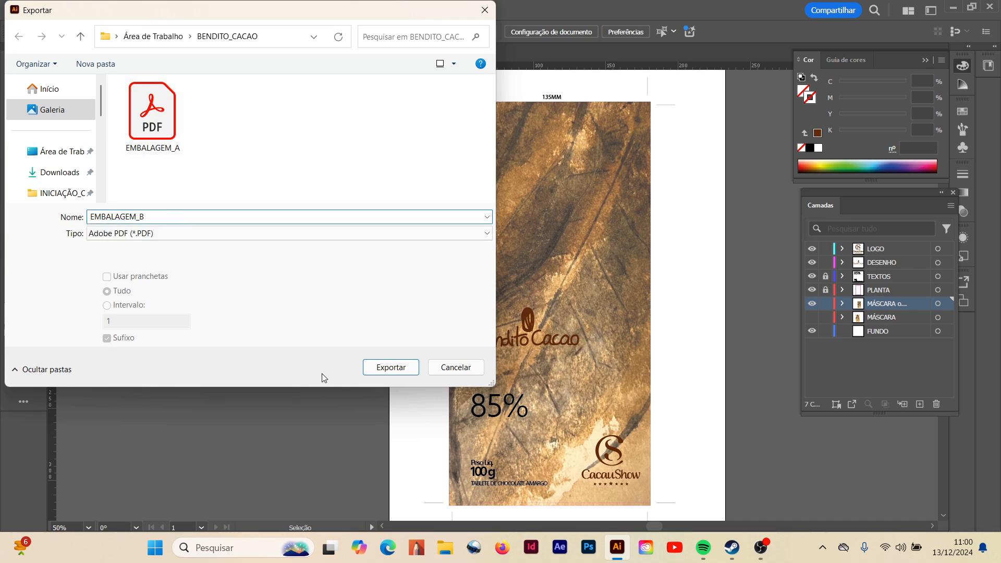
{"action": "left_click", "coordinate": [388, 369]}
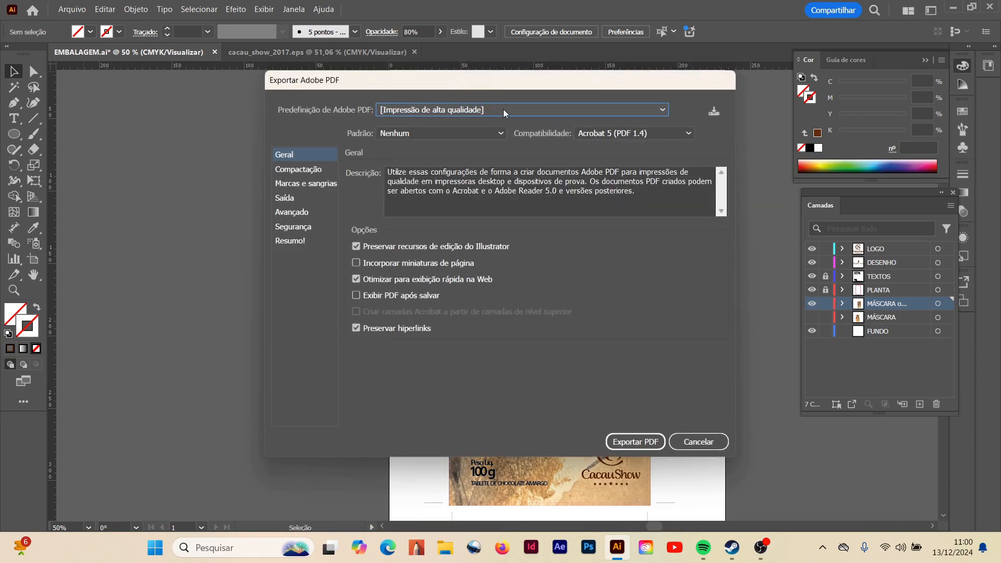
- Finish the PDF export of option B using the [Impressão de alta qualidade] preset
{"action": "left_click", "coordinate": [503, 108]}
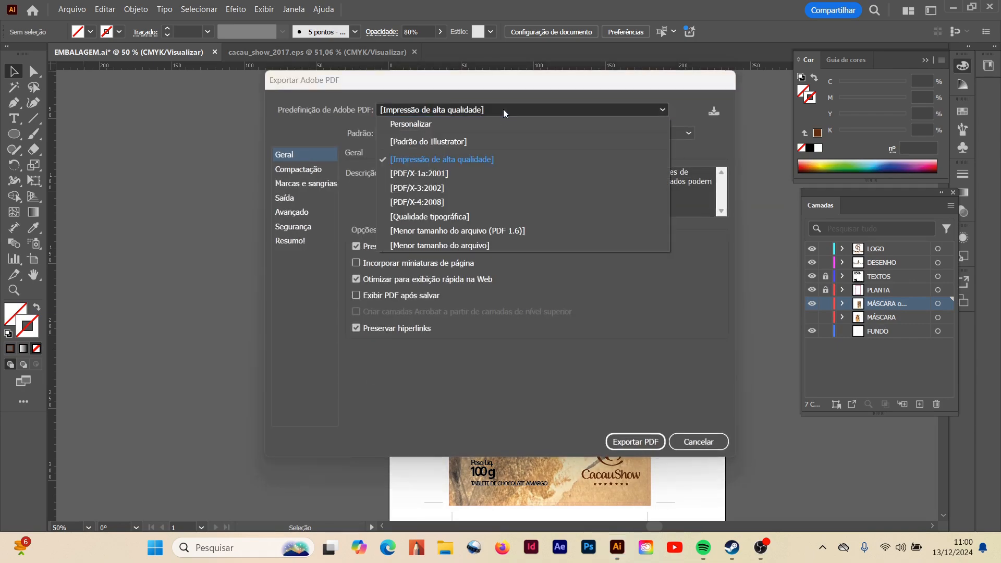
{"action": "left_click", "coordinate": [503, 109]}
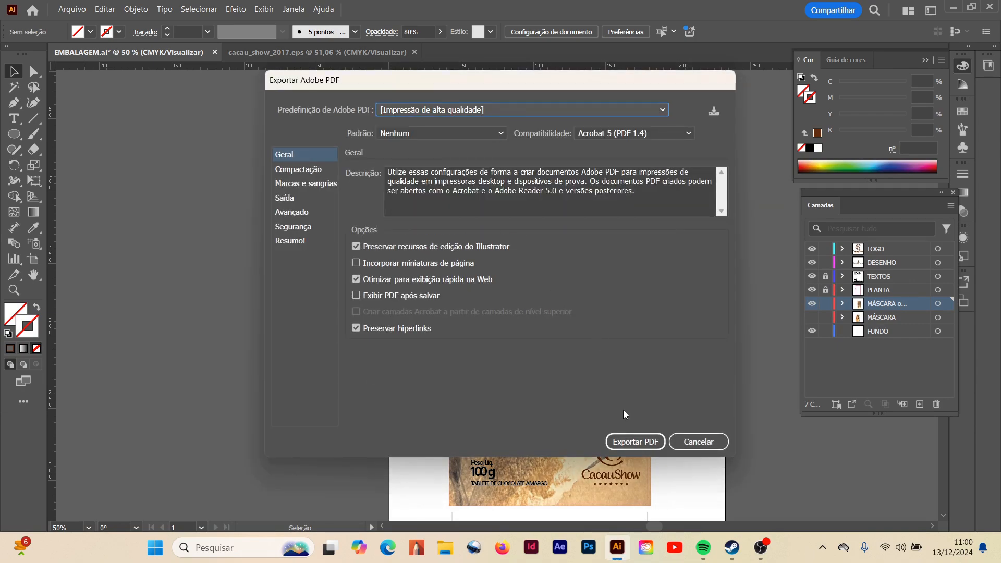
{"action": "left_click", "coordinate": [636, 443]}
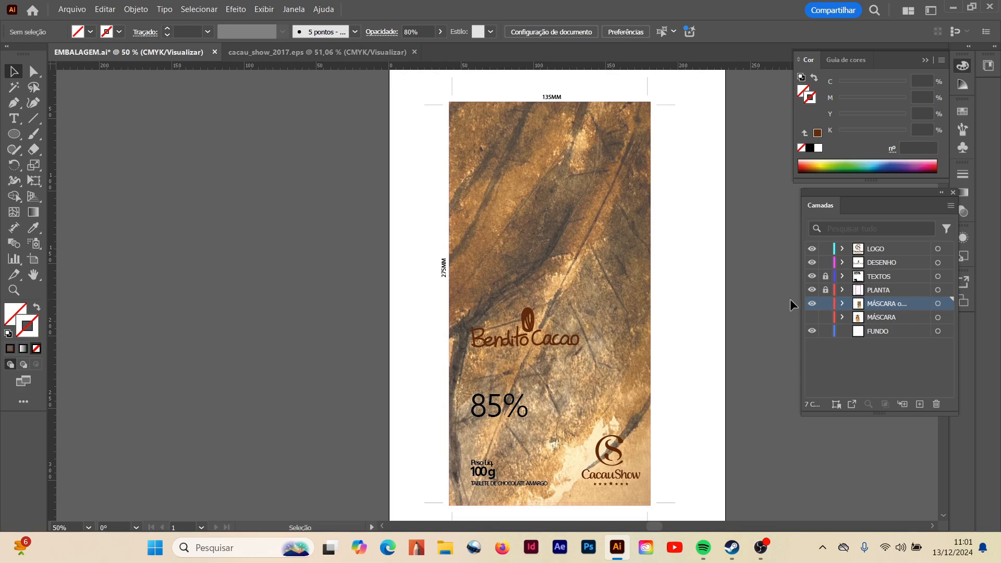
- Switch the visible background from the option B mask layer back to the MÁSCARA layer
{"action": "left_click", "coordinate": [812, 305]}
{"action": "left_click", "coordinate": [812, 318]}
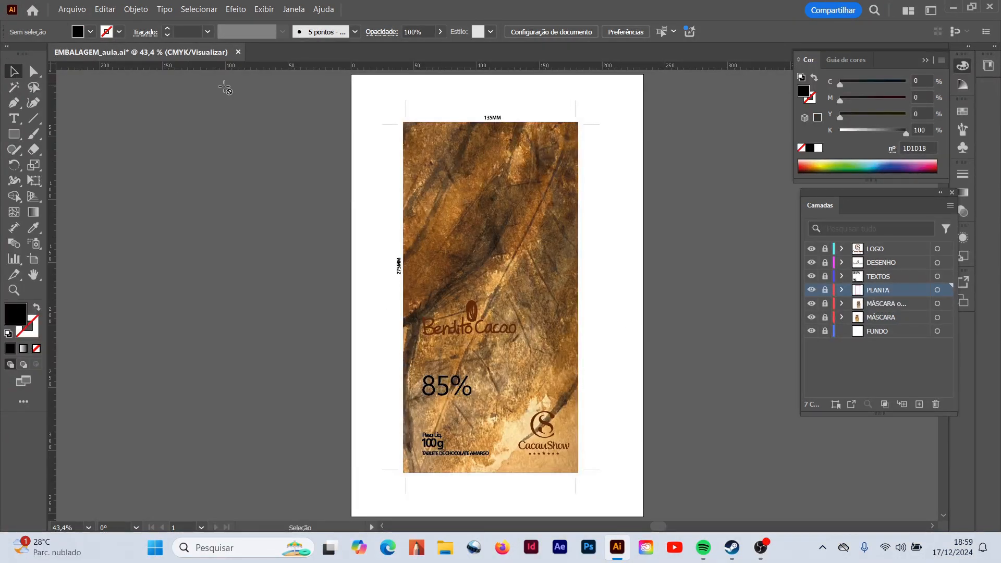
- Unlock the LOGO, DESENHO and TEXTOS layers and select the whole CacauShow logo with its row of stars
{"action": "left_click_drag", "start_coordinate": [825, 277], "coordinate": [825, 249]}
{"action": "left_click", "coordinate": [13, 291]}
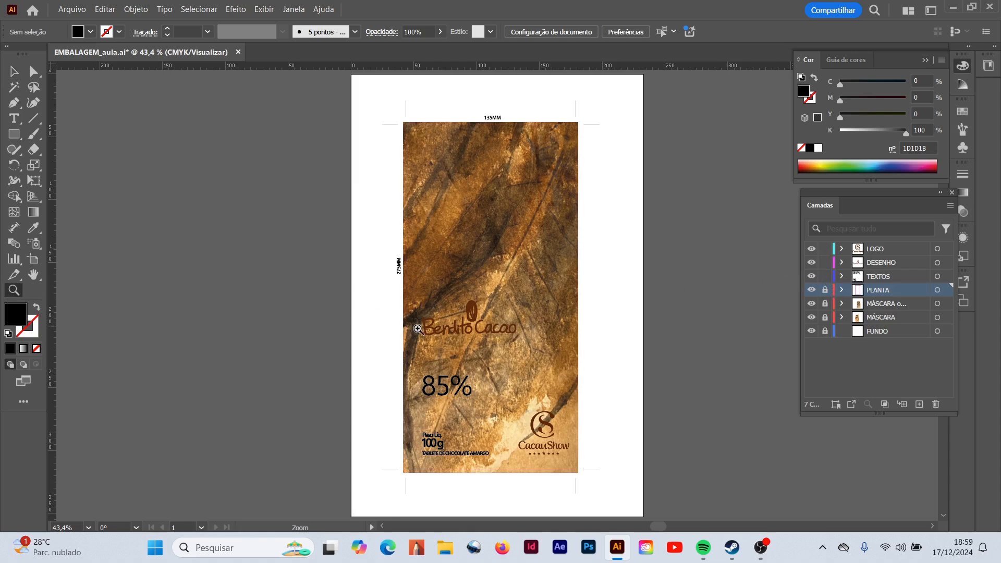
{"action": "left_click", "coordinate": [448, 342]}
{"action": "left_click", "coordinate": [464, 271]}
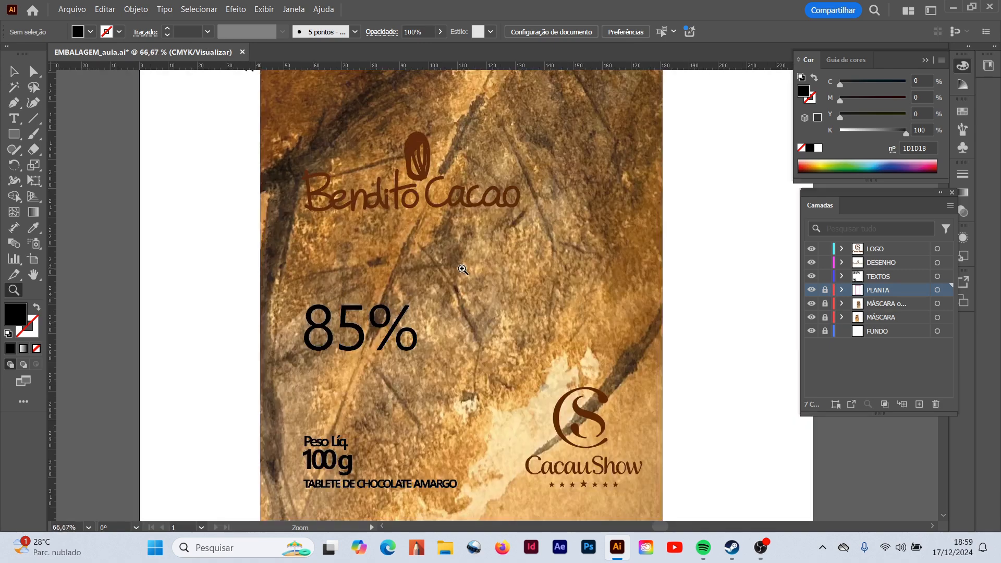
{"action": "left_click", "coordinate": [616, 460]}
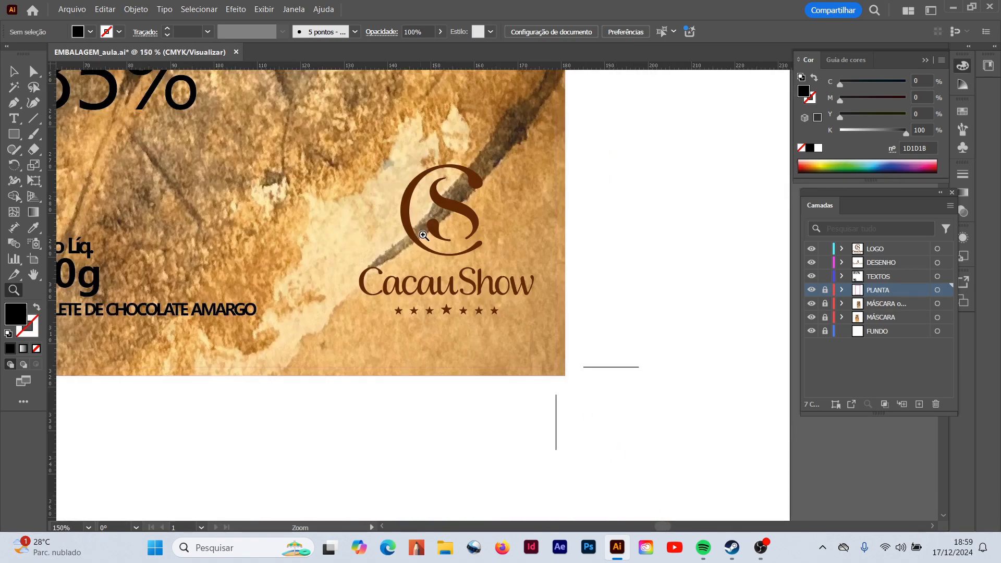
{"action": "left_click", "coordinate": [446, 231]}
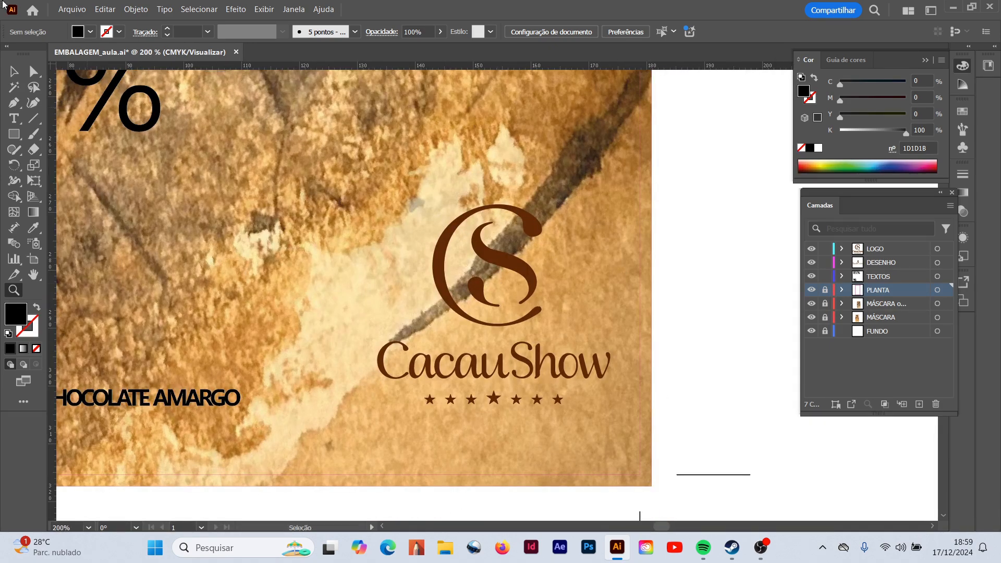
{"action": "left_click", "coordinate": [14, 72]}
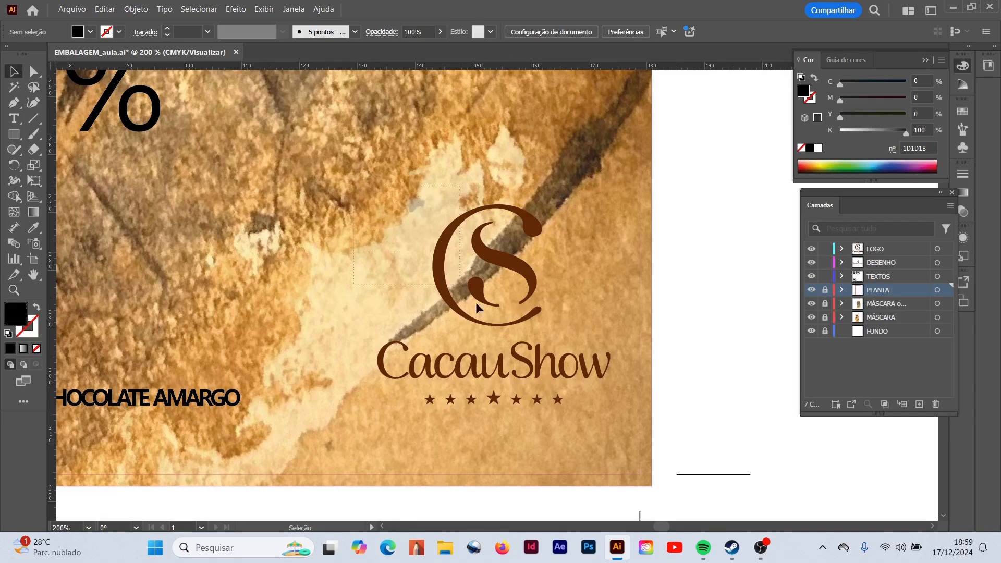
{"action": "left_click_drag", "start_coordinate": [353, 186], "coordinate": [621, 439]}
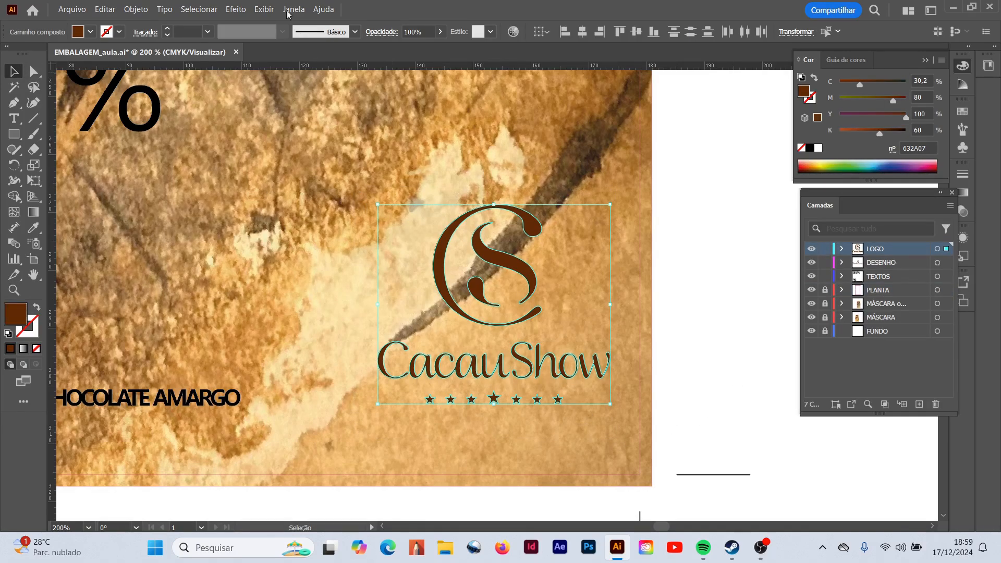
- Copy the selected CacauShow logo and lock the LOGO layer
{"action": "left_click", "coordinate": [136, 8]}
{"action": "mouse_move", "coordinate": [106, 5]}
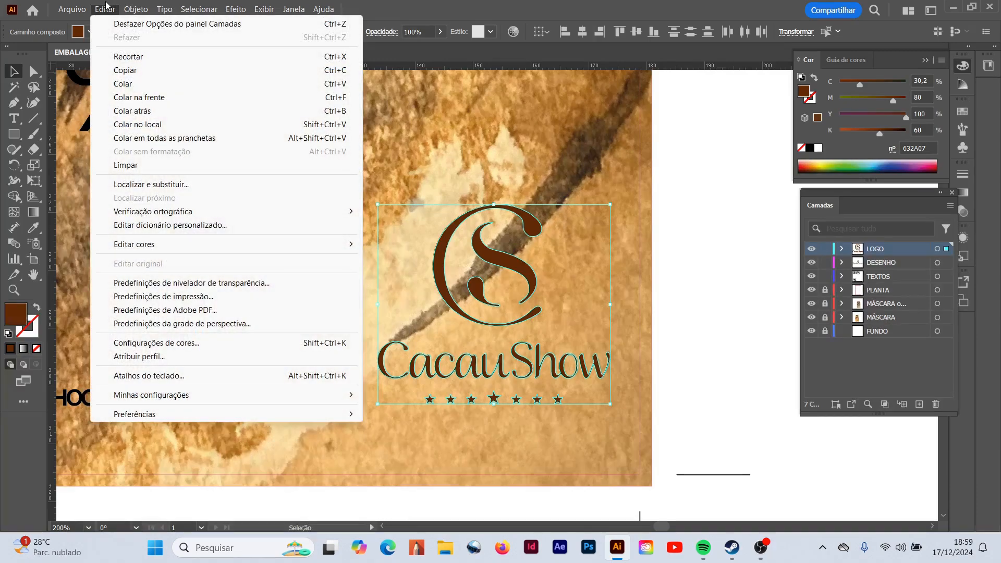
{"action": "left_click", "coordinate": [131, 74]}
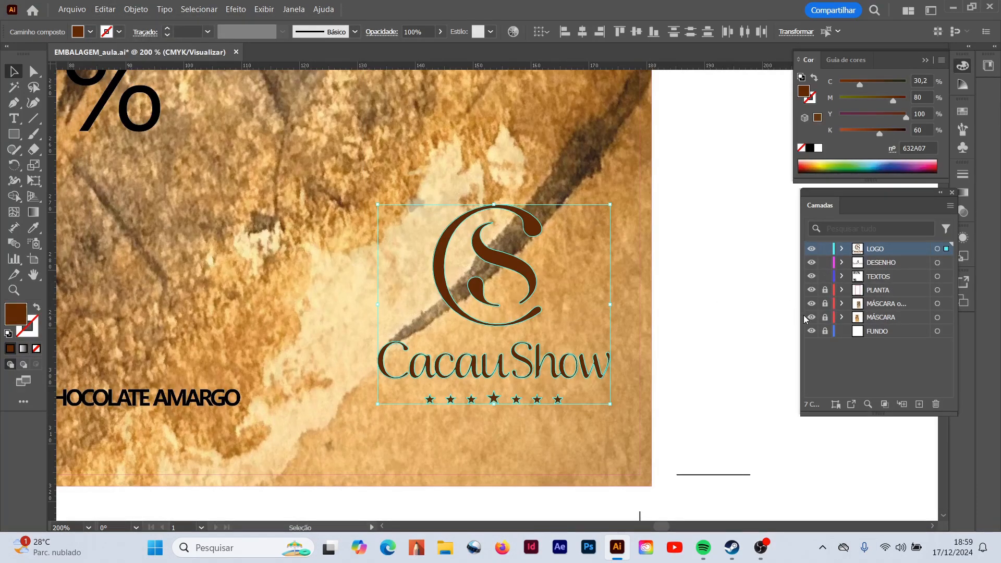
{"action": "left_click", "coordinate": [825, 250]}
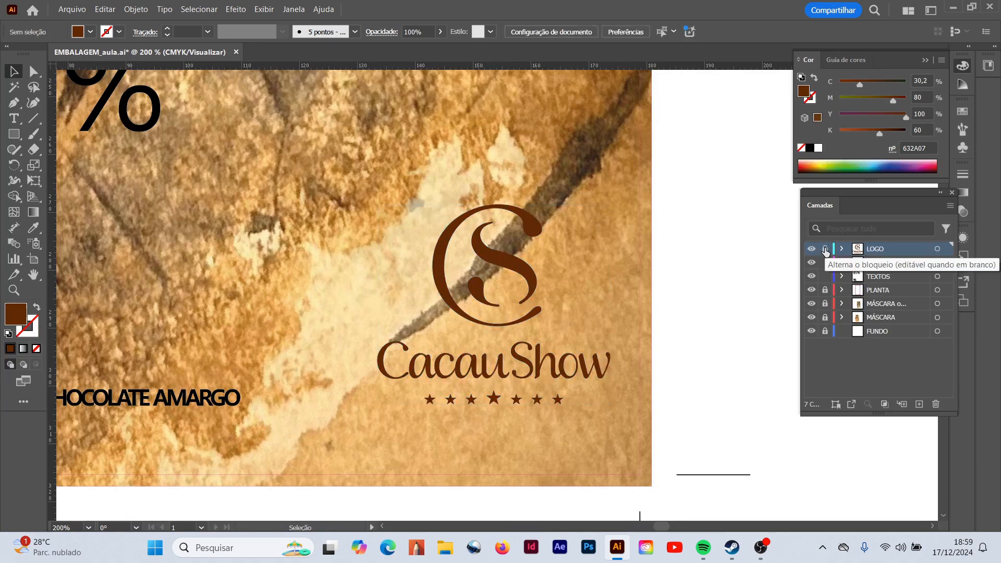
- Add a new layer directly above PLANTA and name it FRAME
{"action": "left_click", "coordinate": [870, 293]}
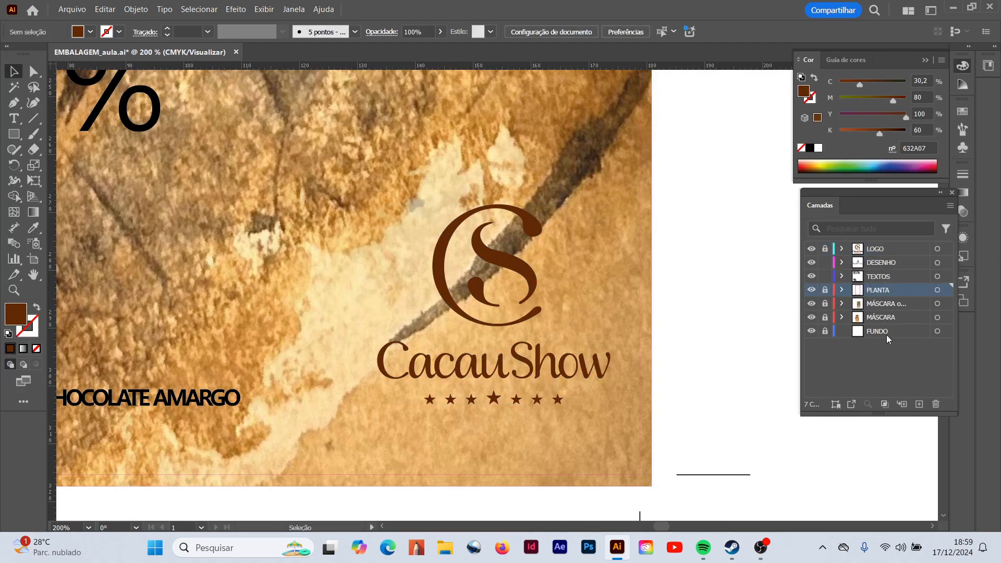
{"action": "left_click", "coordinate": [919, 404]}
{"action": "double_click", "coordinate": [888, 290]}
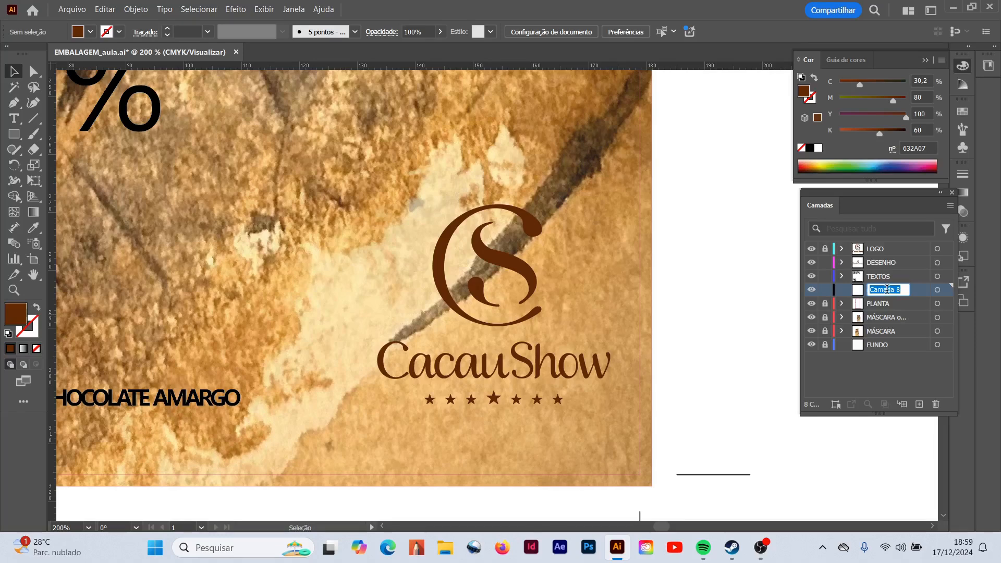
{"action": "type", "text": "FRAME"}
- Paste the copied CacauShow logo in place on the FRAME layer and hide the LOGO layer
{"action": "left_click", "coordinate": [106, 9]}
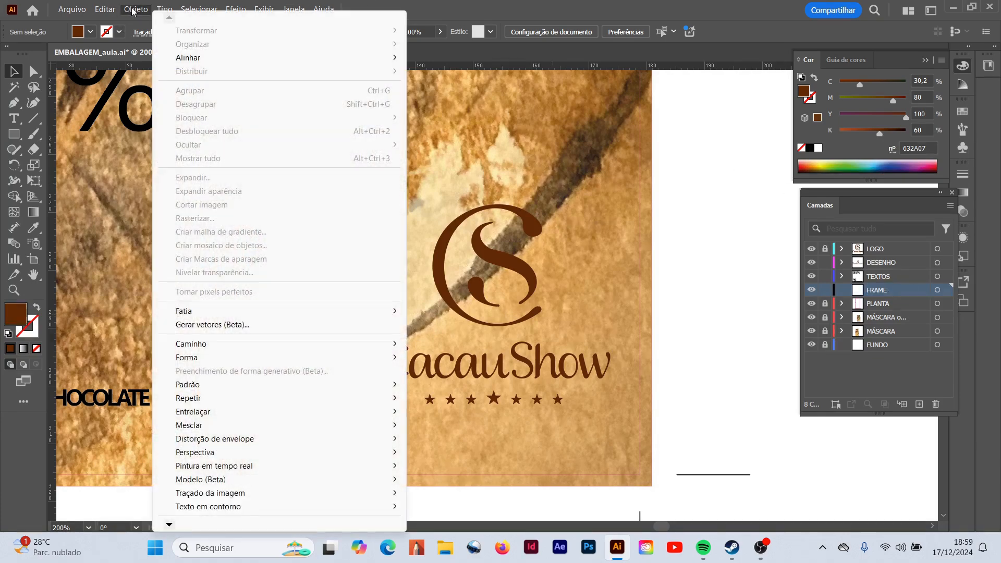
{"action": "left_click", "coordinate": [138, 124]}
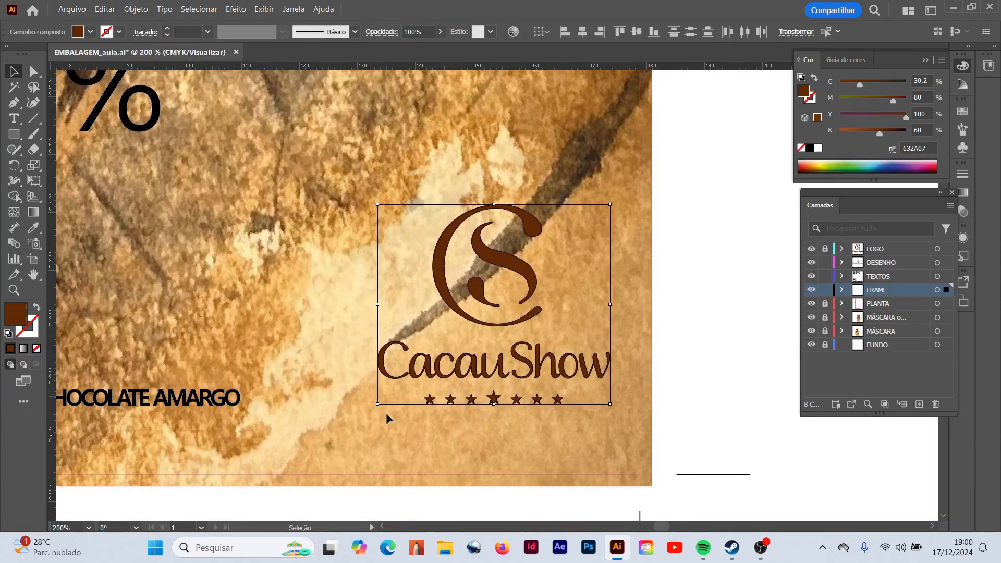
{"action": "left_click", "coordinate": [811, 249]}
- Swap the pasted logo's fill and stroke and set the stroke colour to C 0, M 0, Y 50, K 0
{"action": "left_click_drag", "start_coordinate": [687, 211], "coordinate": [336, 436]}
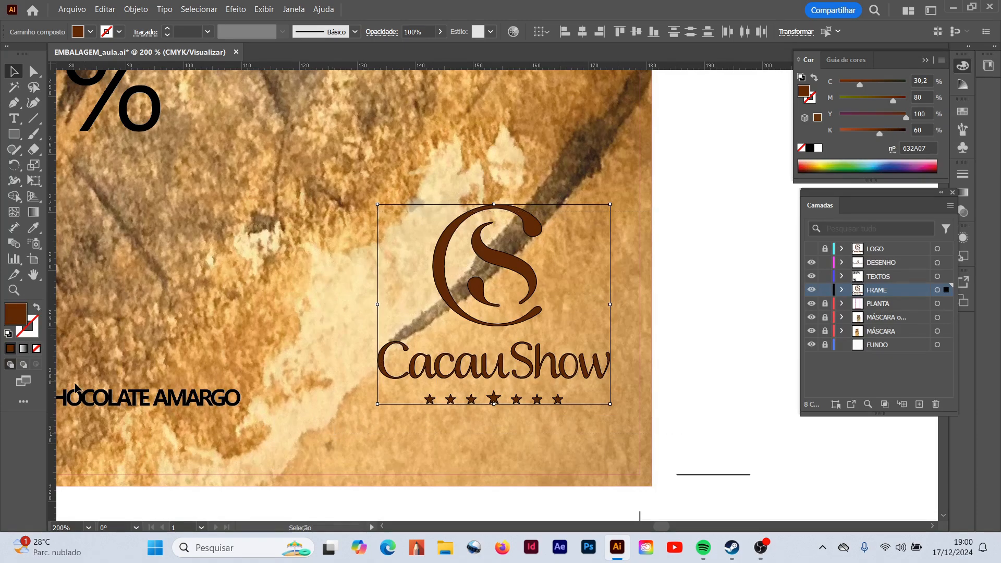
{"action": "left_click", "coordinate": [41, 314]}
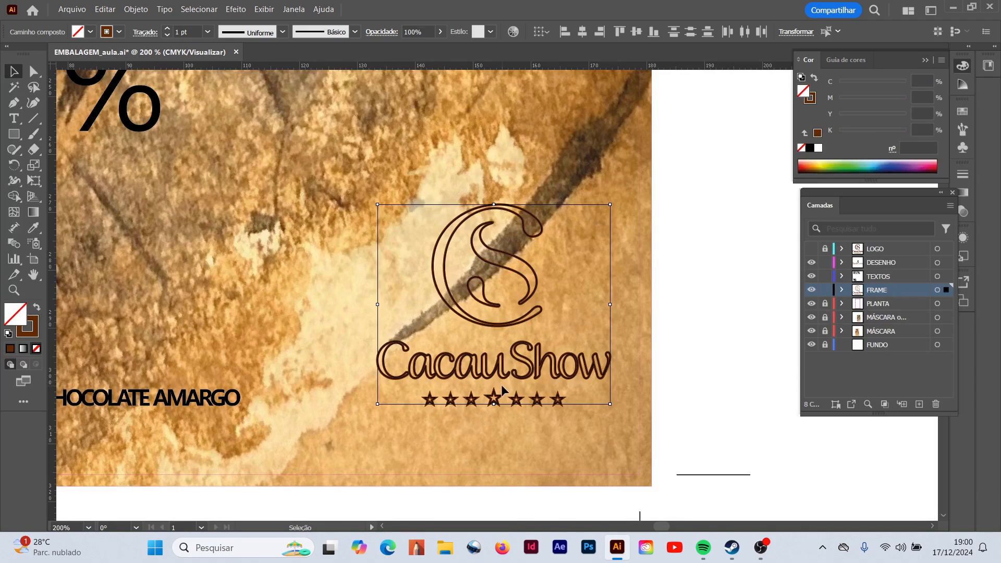
{"action": "left_click", "coordinate": [812, 99]}
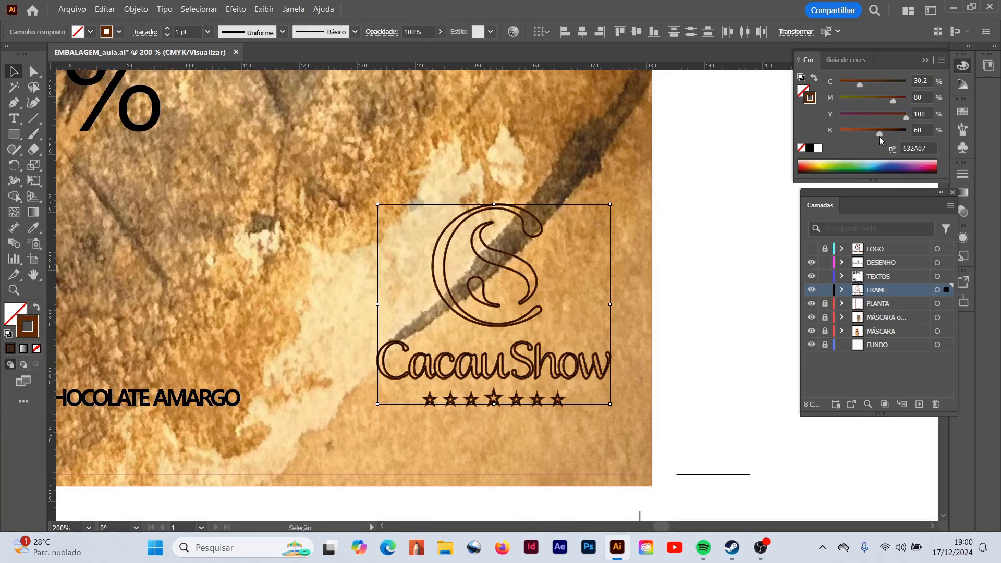
{"action": "left_click_drag", "start_coordinate": [878, 135], "coordinate": [812, 133]}
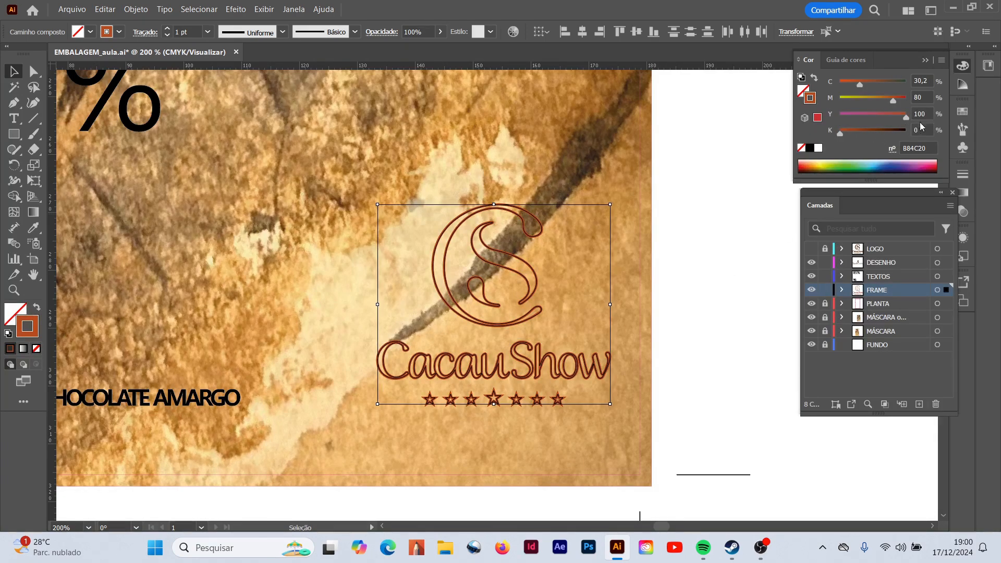
{"action": "left_click_drag", "start_coordinate": [929, 114], "coordinate": [906, 118]}
{"action": "type", "text": "5"}
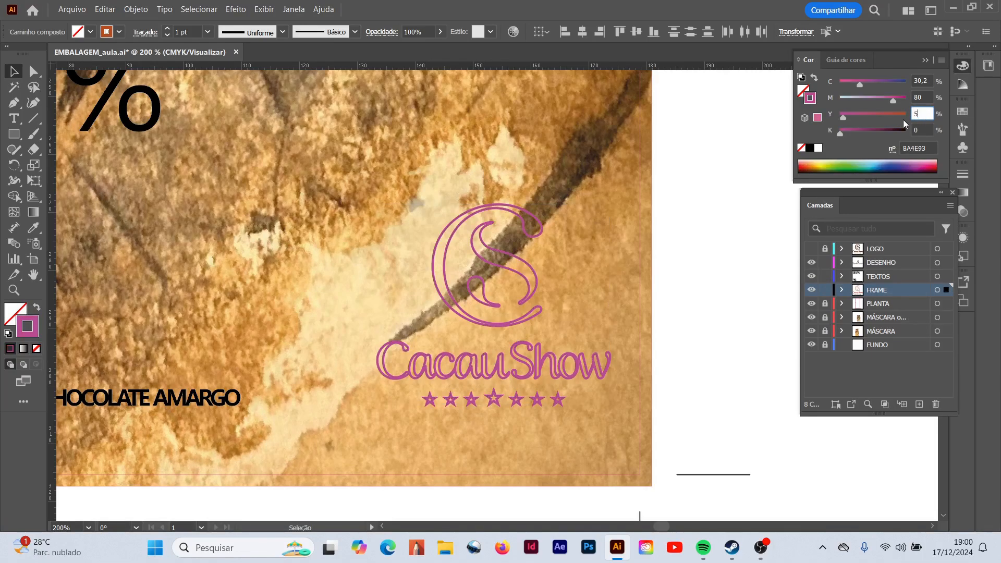
{"action": "type", "text": "0"}
{"action": "left_click_drag", "start_coordinate": [929, 80], "coordinate": [913, 81]}
{"action": "type", "text": "0"}
{"action": "key", "text": "Tab"}
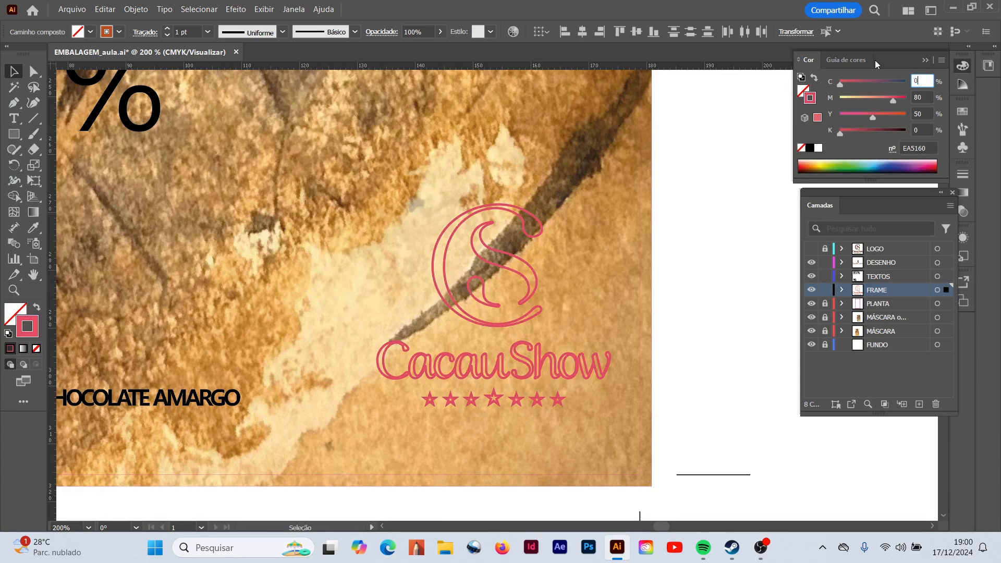
{"action": "type", "text": "0"}
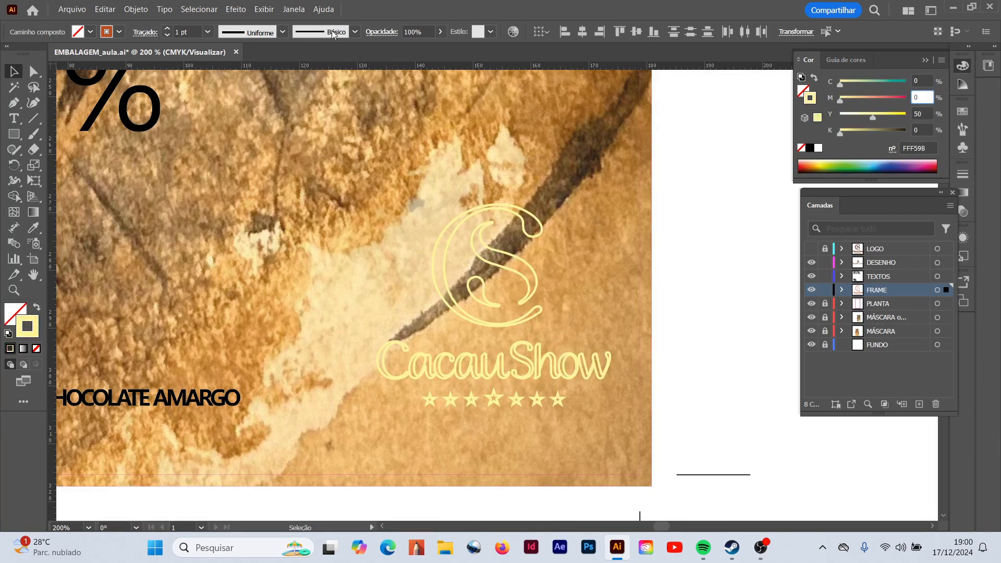
- Set the pasted logo's stroke weight to 3 pt with rounded caps and rounded corners
{"action": "left_click", "coordinate": [208, 32]}
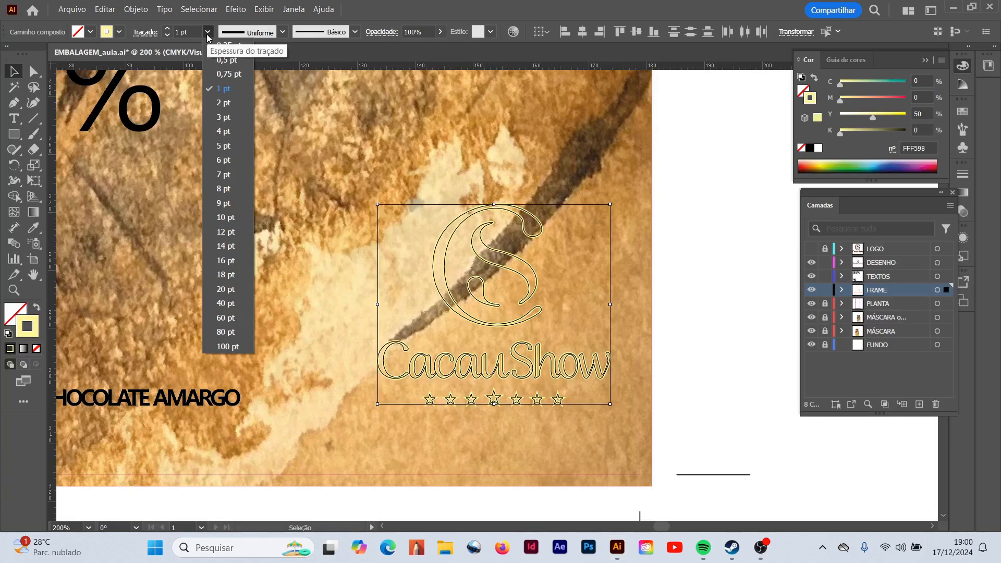
{"action": "left_click", "coordinate": [217, 117]}
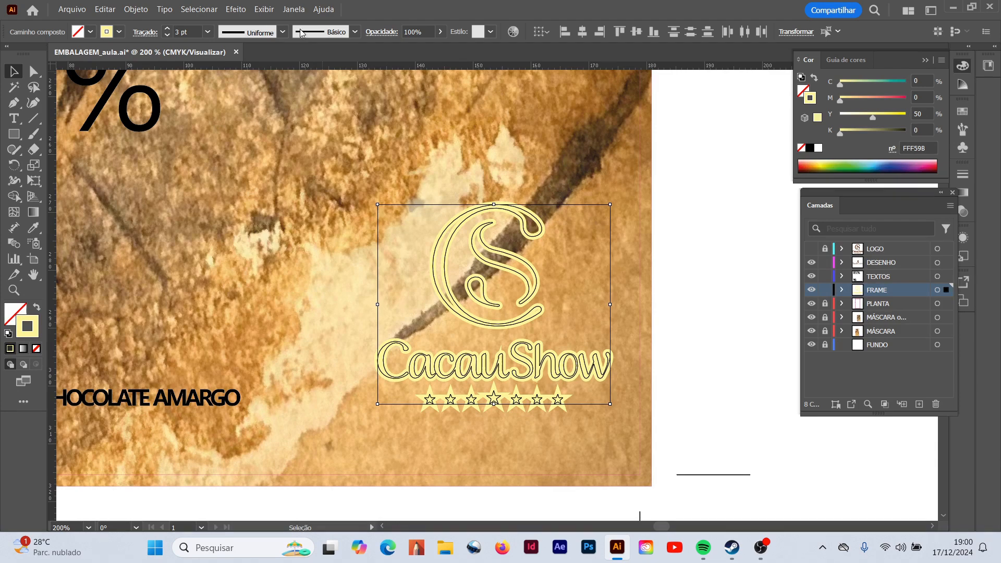
{"action": "left_click", "coordinate": [295, 9]}
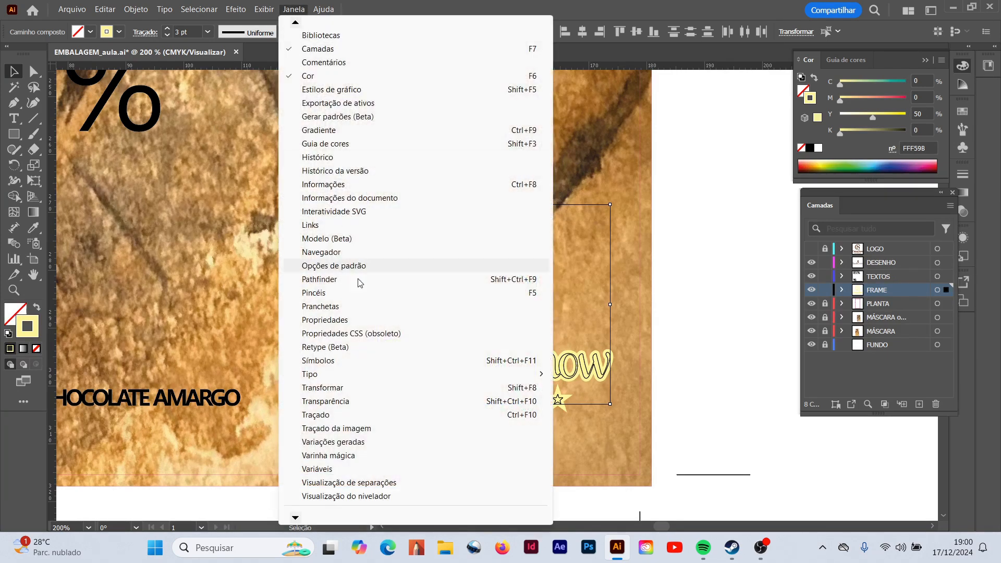
{"action": "left_click", "coordinate": [325, 416]}
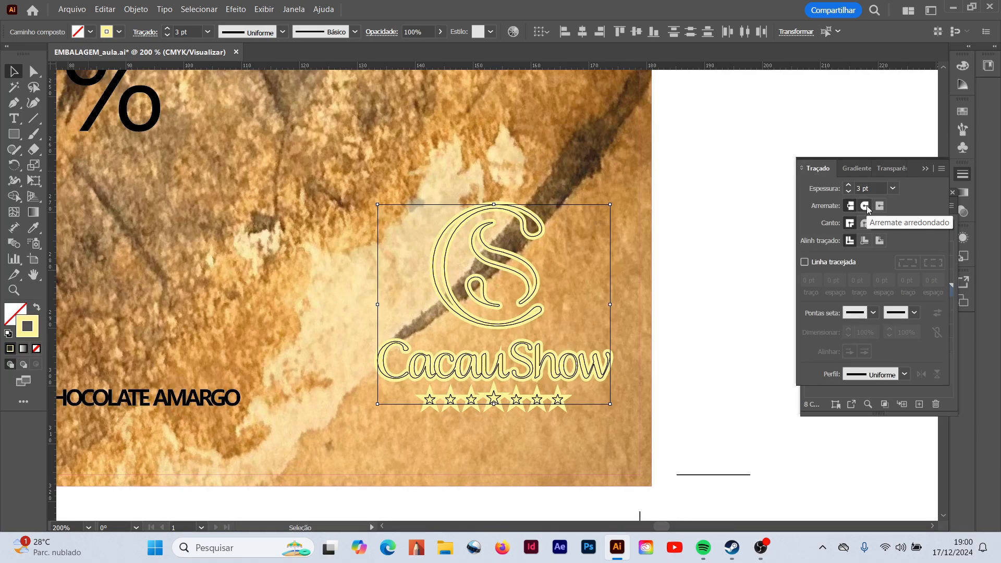
{"action": "key", "text": "z"}
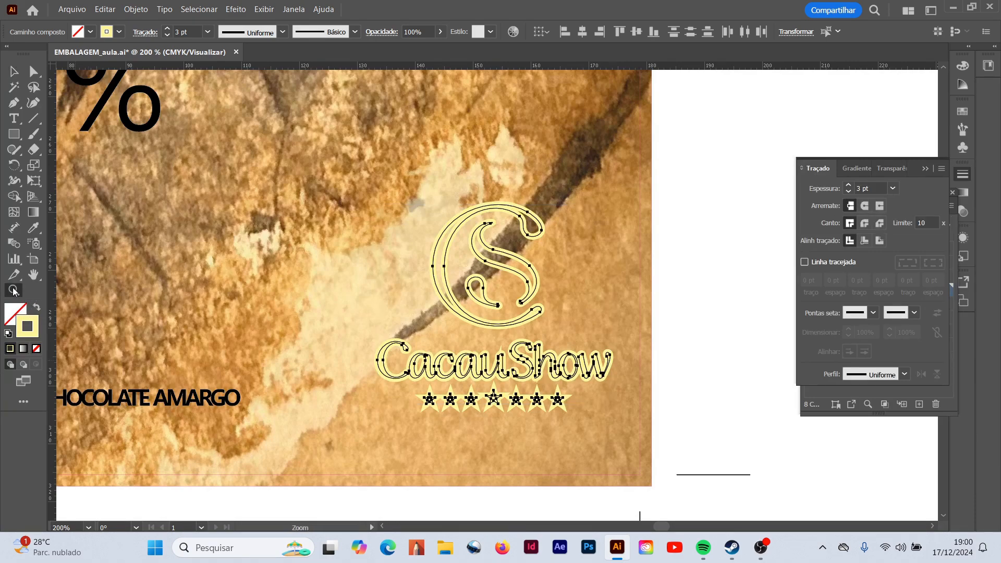
{"action": "left_click", "coordinate": [572, 411]}
{"action": "left_click", "coordinate": [567, 407]}
{"action": "left_click", "coordinate": [562, 399]}
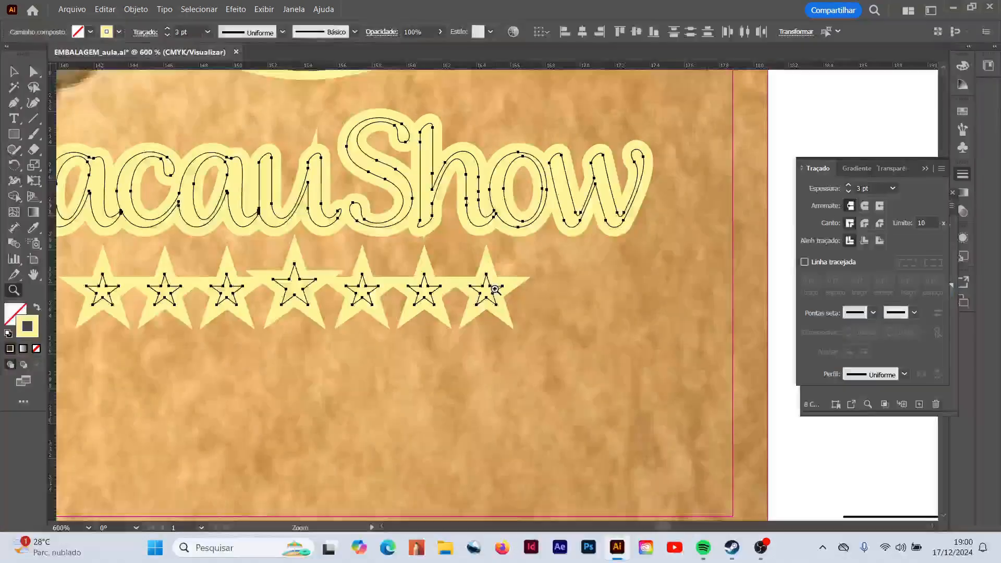
{"action": "left_click", "coordinate": [495, 289]}
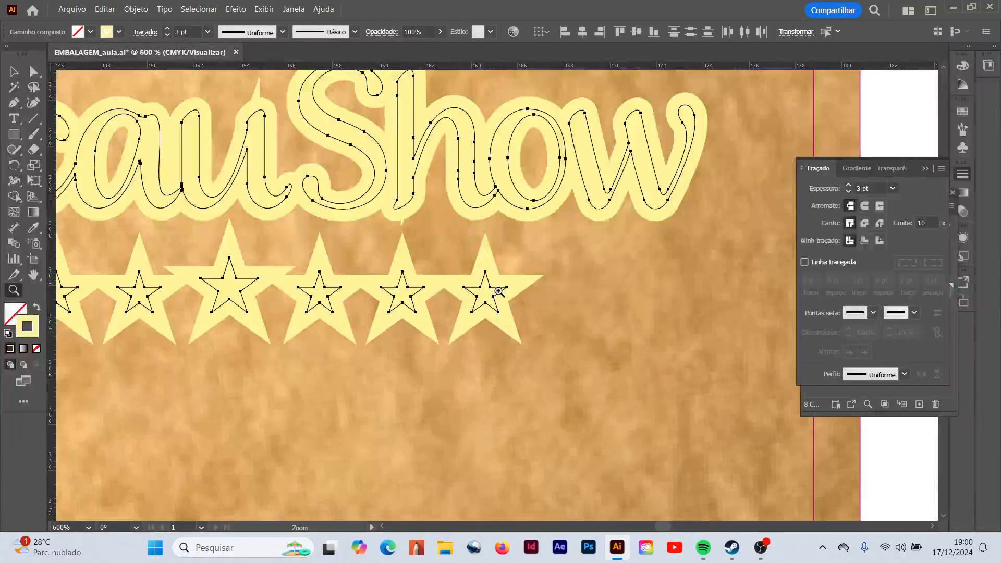
{"action": "left_click", "coordinate": [864, 206]}
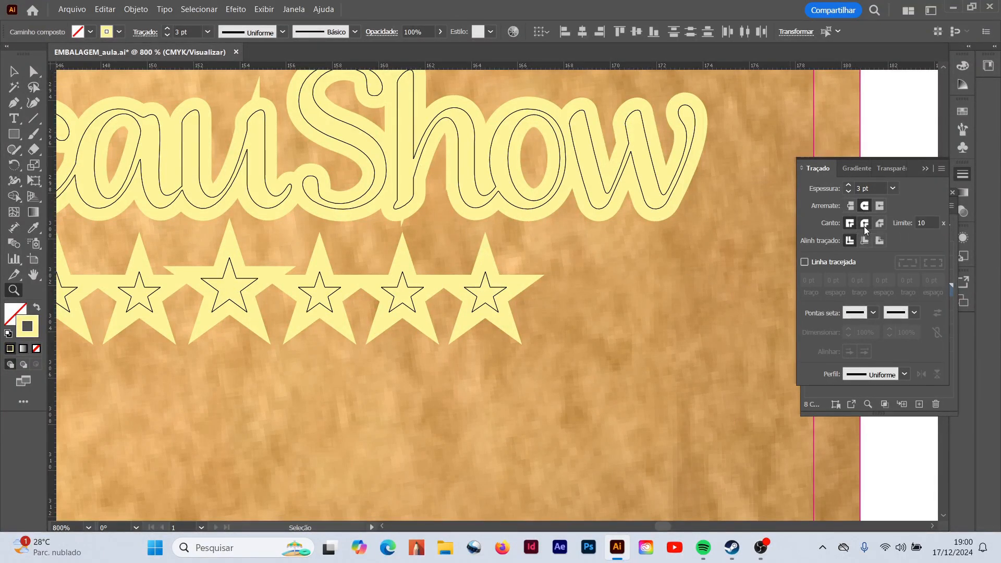
{"action": "left_click", "coordinate": [865, 224]}
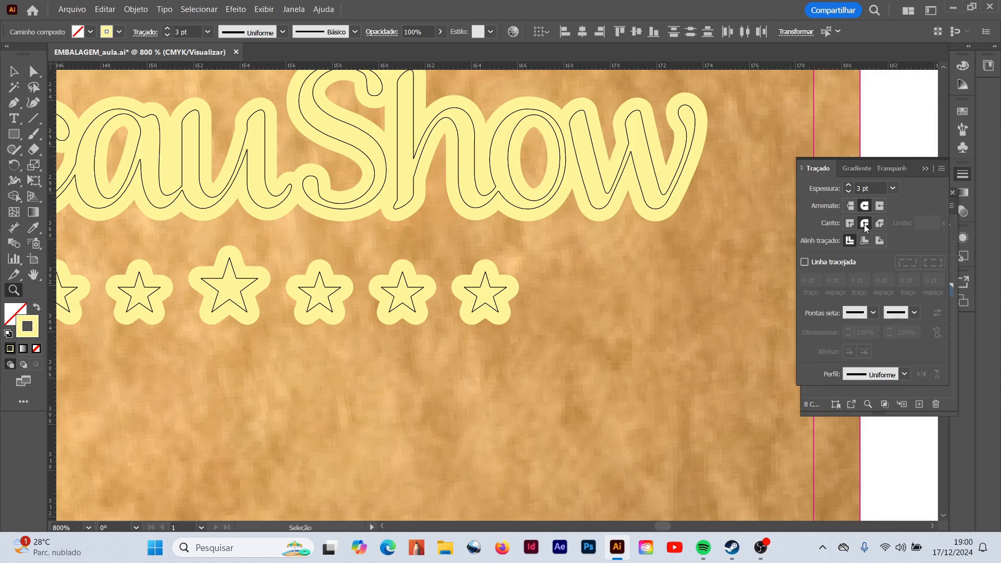
- Examine the outlined CacauShow logo on the whole packaging and up close
{"action": "left_click_drag", "start_coordinate": [599, 223], "coordinate": [368, 243]}
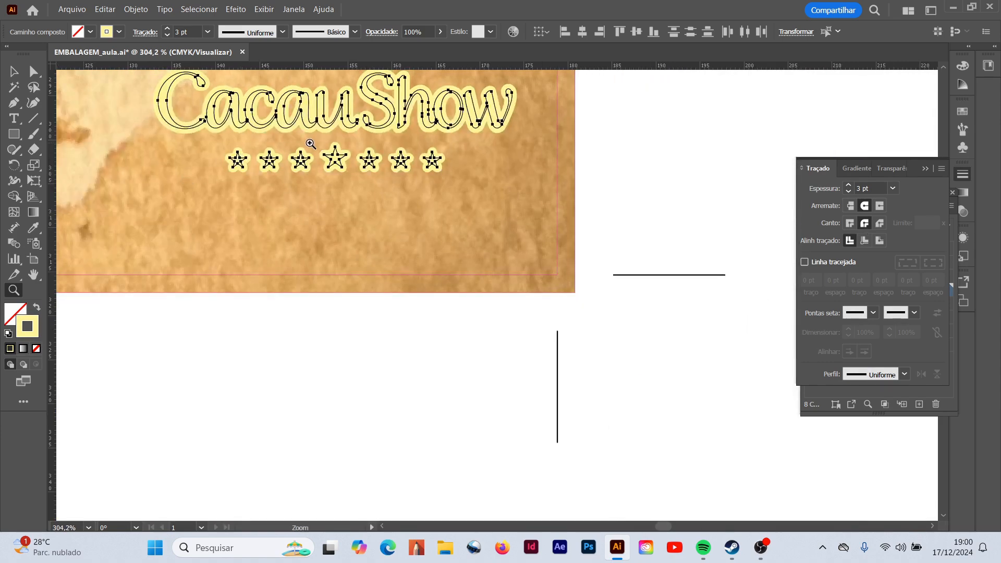
{"action": "key", "text": "ctrl+0"}
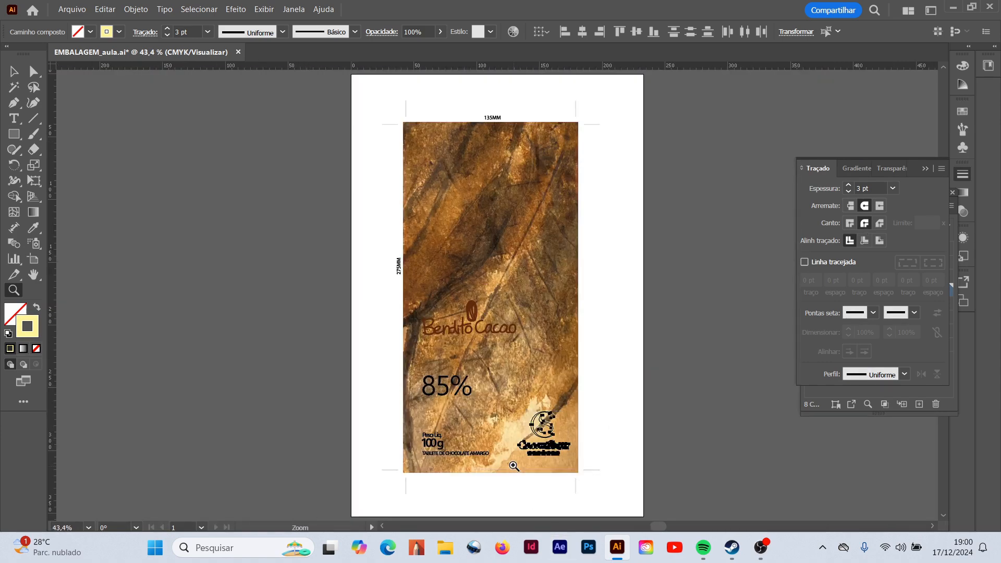
{"action": "left_click_drag", "start_coordinate": [505, 413], "coordinate": [609, 462]}
{"action": "scroll", "coordinate": [611, 449], "scroll_direction": "down", "scroll_amount": 2}
{"action": "left_click", "coordinate": [595, 398]}
{"action": "left_click", "coordinate": [482, 302]}
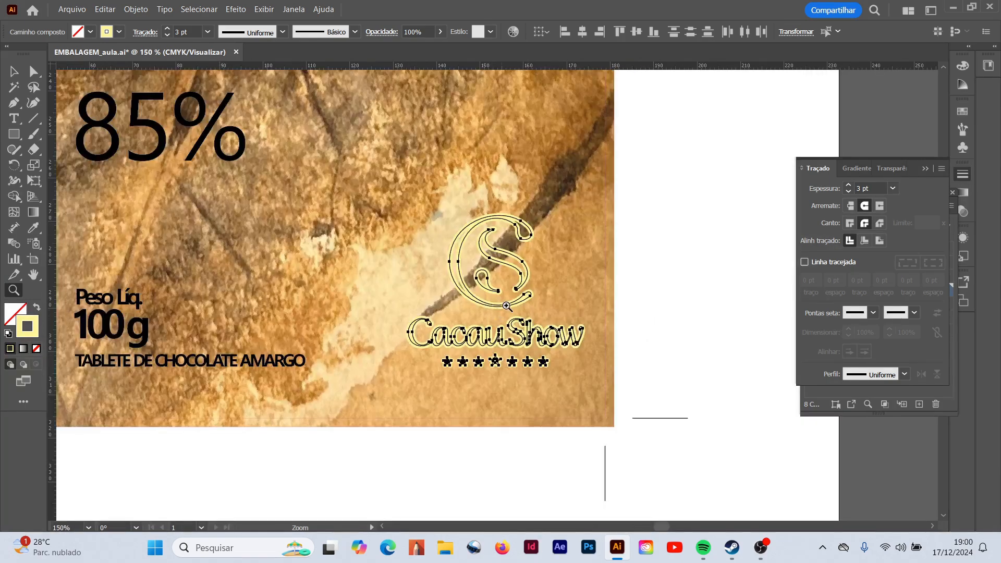
{"action": "left_click", "coordinate": [507, 305]}
{"action": "left_click", "coordinate": [507, 306]}
{"action": "scroll", "coordinate": [481, 229], "scroll_direction": "up", "scroll_amount": 1}
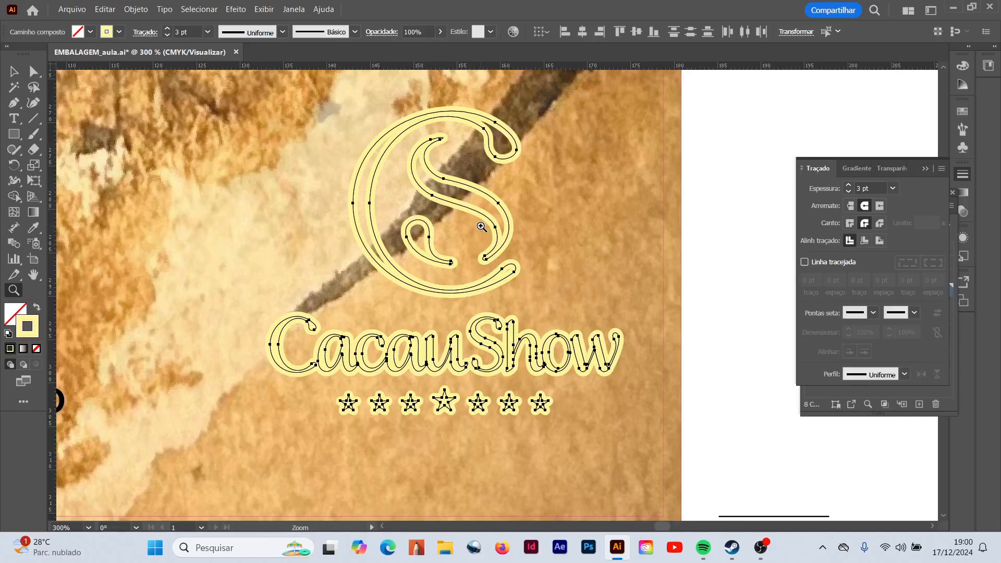
- Show the LOGO layer again over the yellow outline and deselect the artwork
{"action": "left_click", "coordinate": [926, 169]}
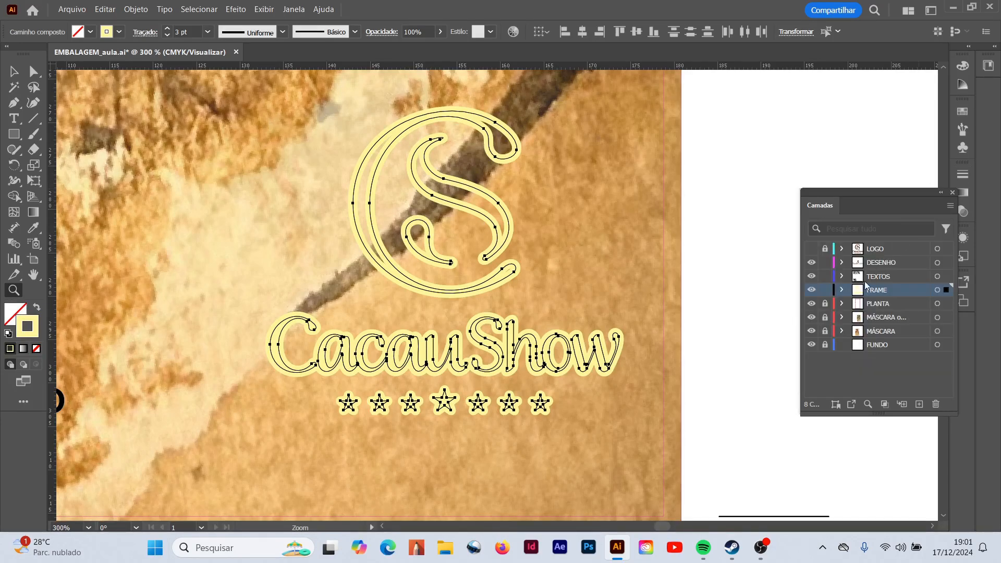
{"action": "left_click", "coordinate": [812, 261]}
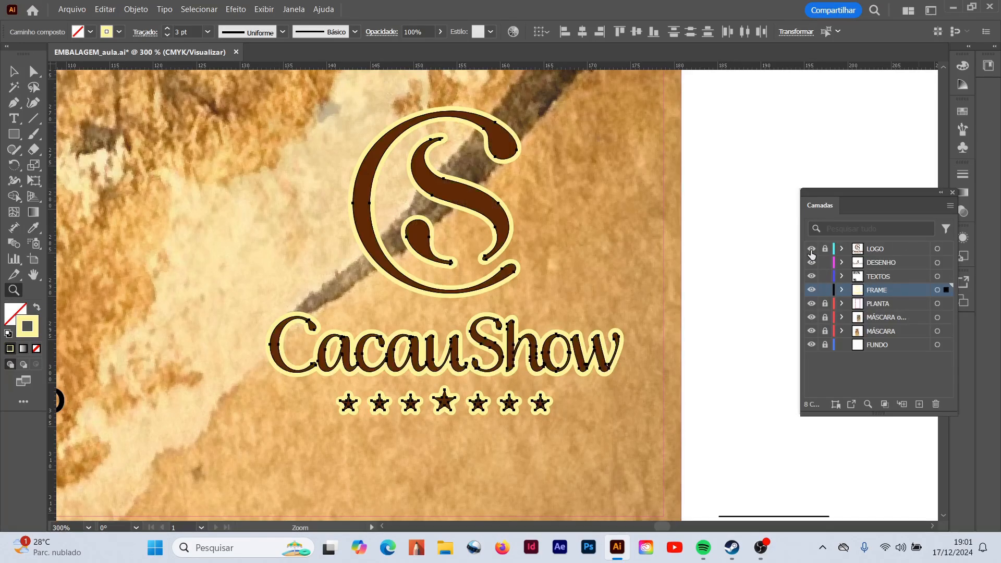
{"action": "left_click", "coordinate": [14, 71]}
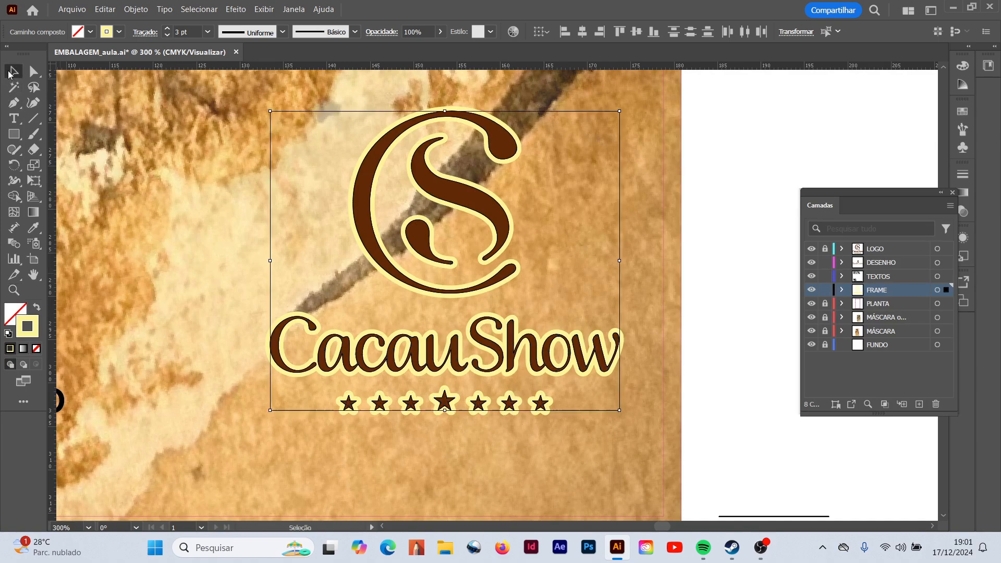
{"action": "left_click", "coordinate": [694, 434]}
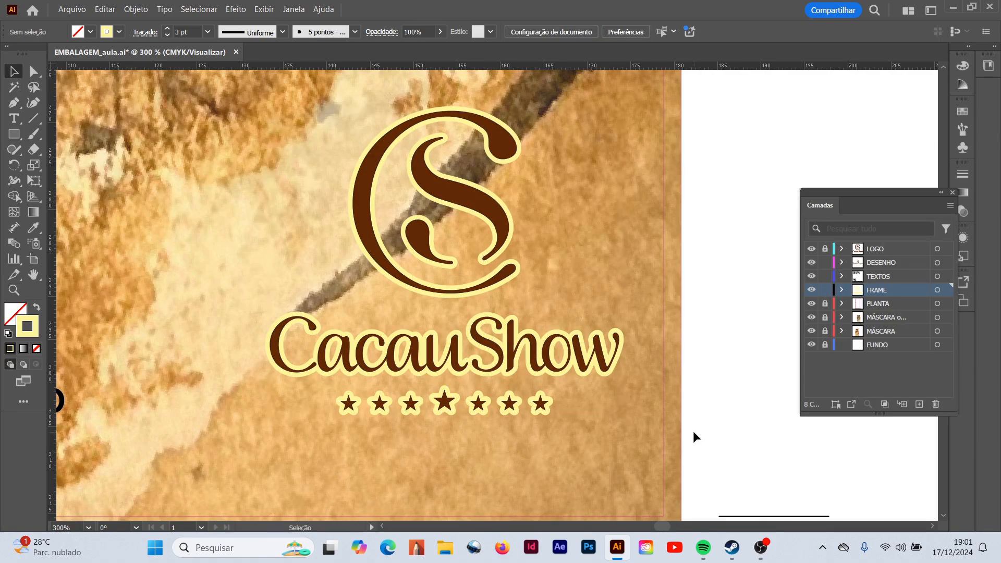
- Lock the FRAME layer and copy the net weight and TABLETE DE CHOCOLATE AMARGO text group from the TEXTOS layer
{"action": "left_click_drag", "start_coordinate": [659, 528], "coordinate": [655, 527]}
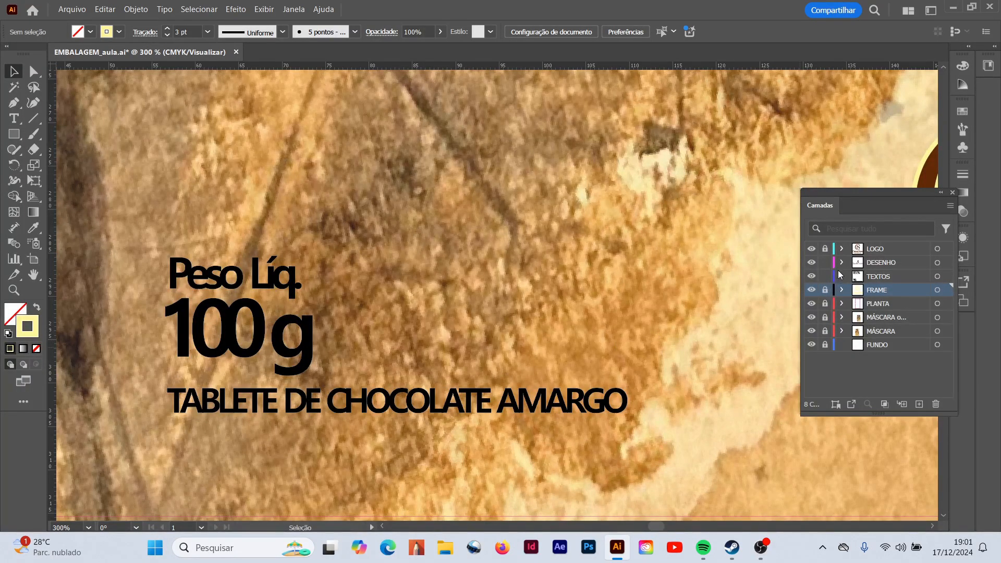
{"action": "left_click", "coordinate": [873, 280]}
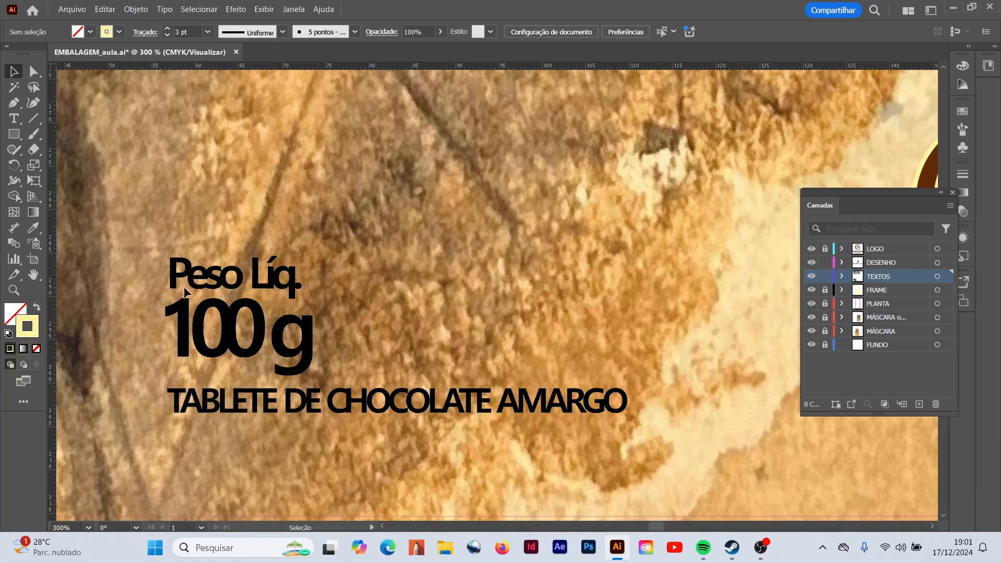
{"action": "left_click_drag", "start_coordinate": [582, 443], "coordinate": [640, 428]}
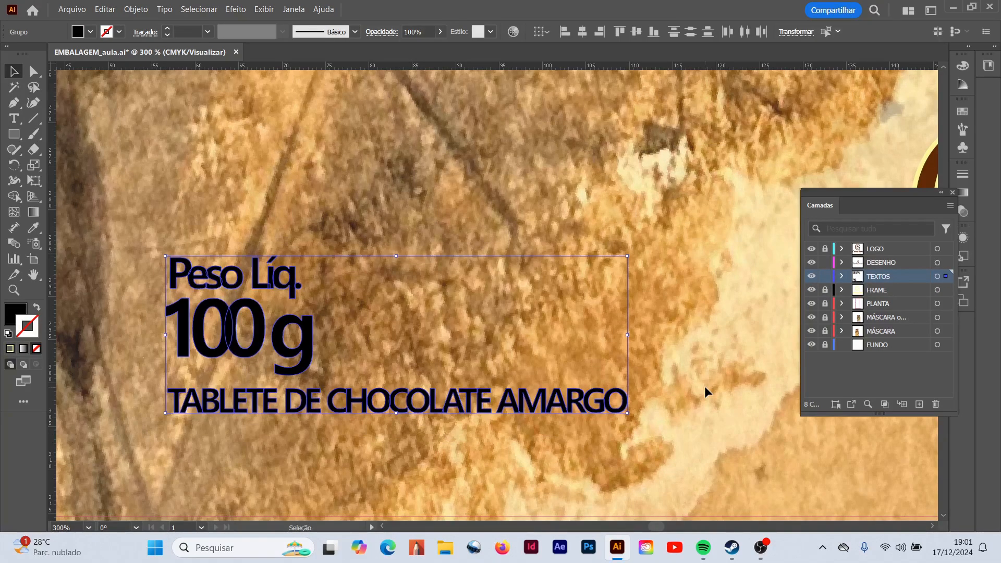
{"action": "left_click", "coordinate": [134, 11]}
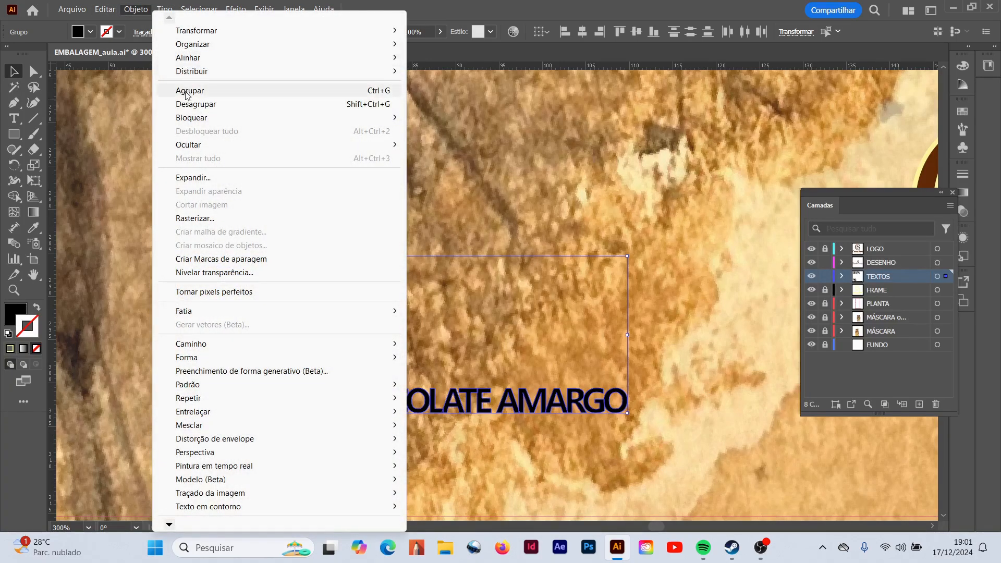
{"action": "mouse_move", "coordinate": [105, 9]}
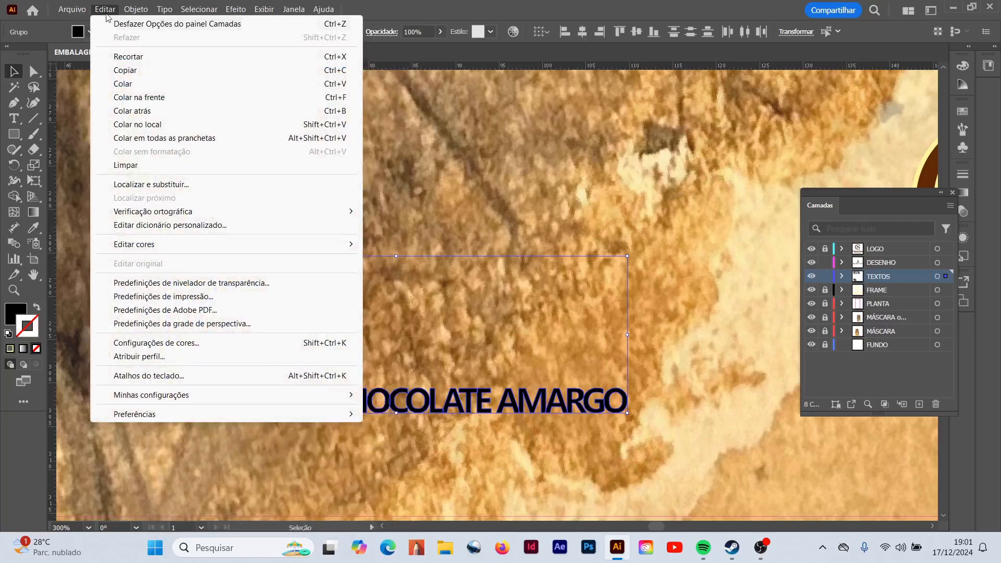
{"action": "left_click", "coordinate": [127, 70]}
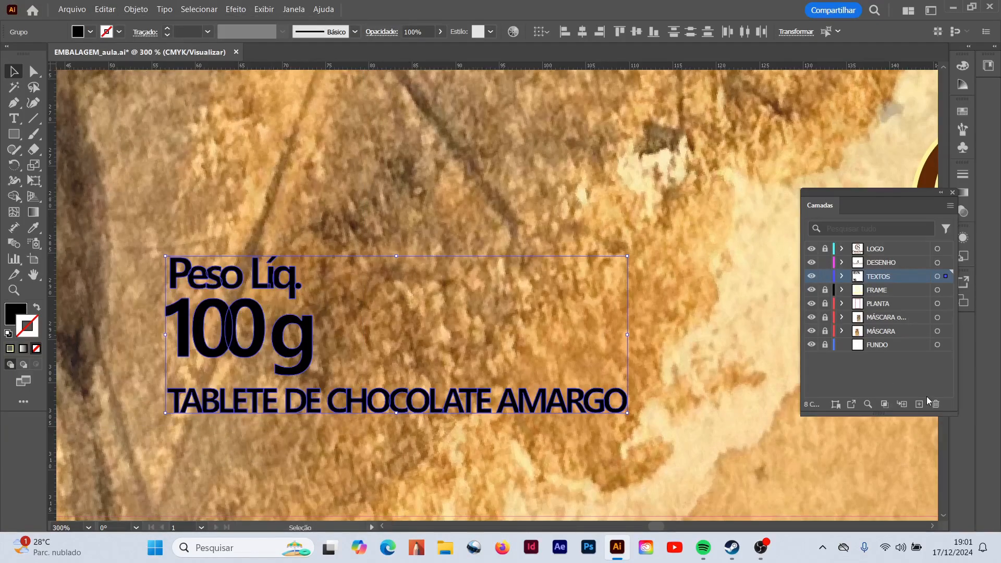
- Unlock the FRAME layer, lock TEXTOS, and paste the copied net weight text group in place on FRAME
{"action": "left_click", "coordinate": [826, 290]}
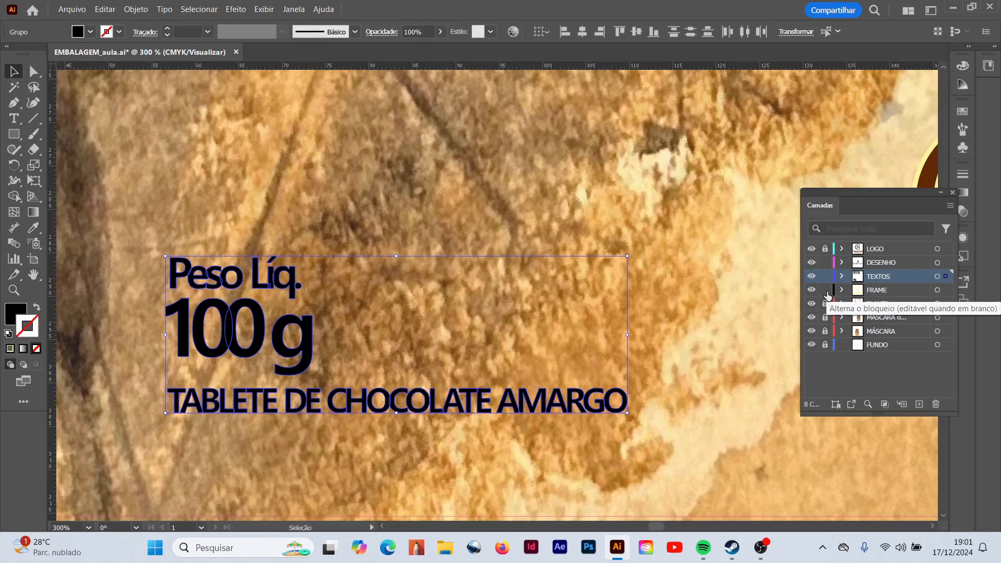
{"action": "left_click", "coordinate": [825, 277]}
{"action": "left_click", "coordinate": [885, 292]}
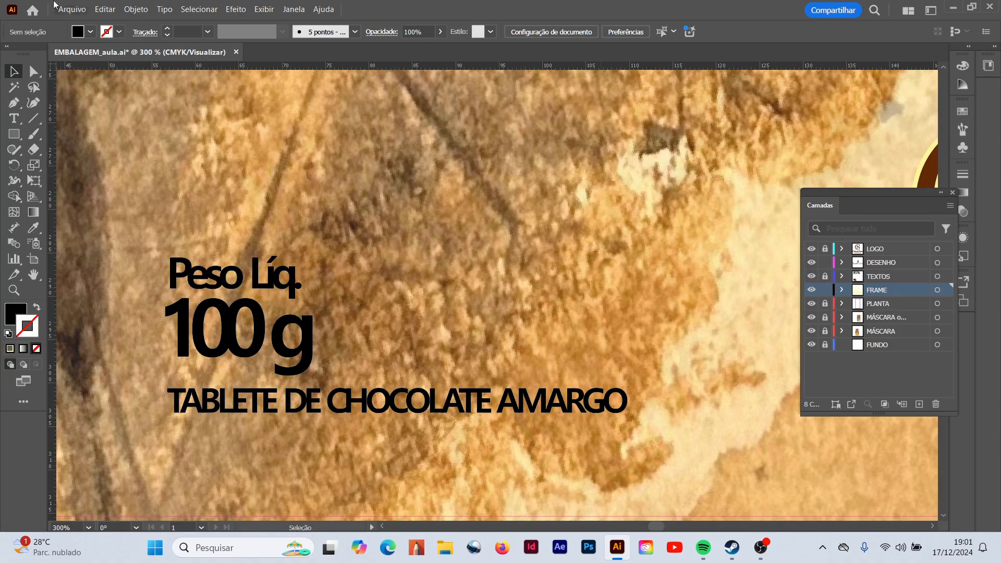
{"action": "left_click", "coordinate": [105, 9]}
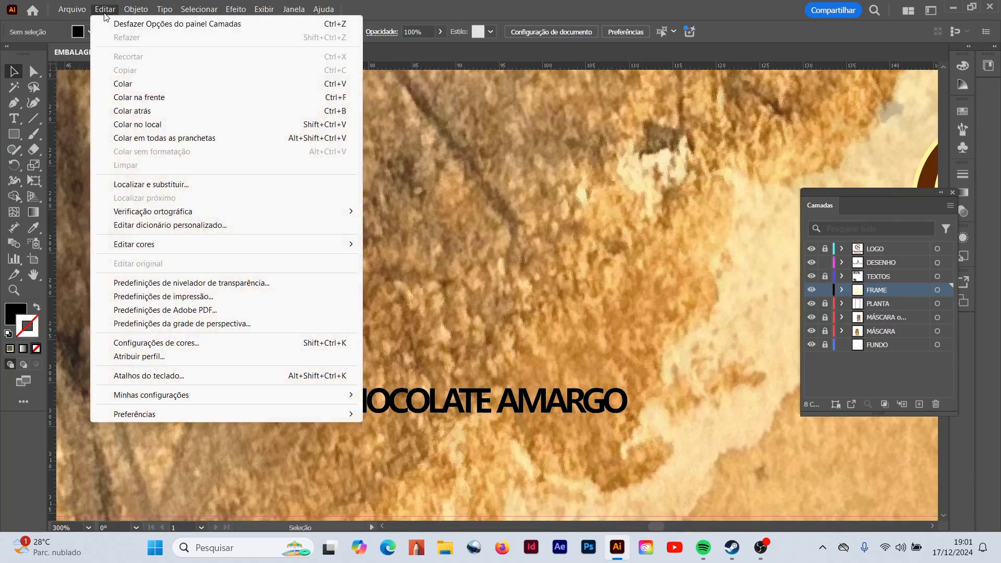
{"action": "left_click", "coordinate": [138, 126]}
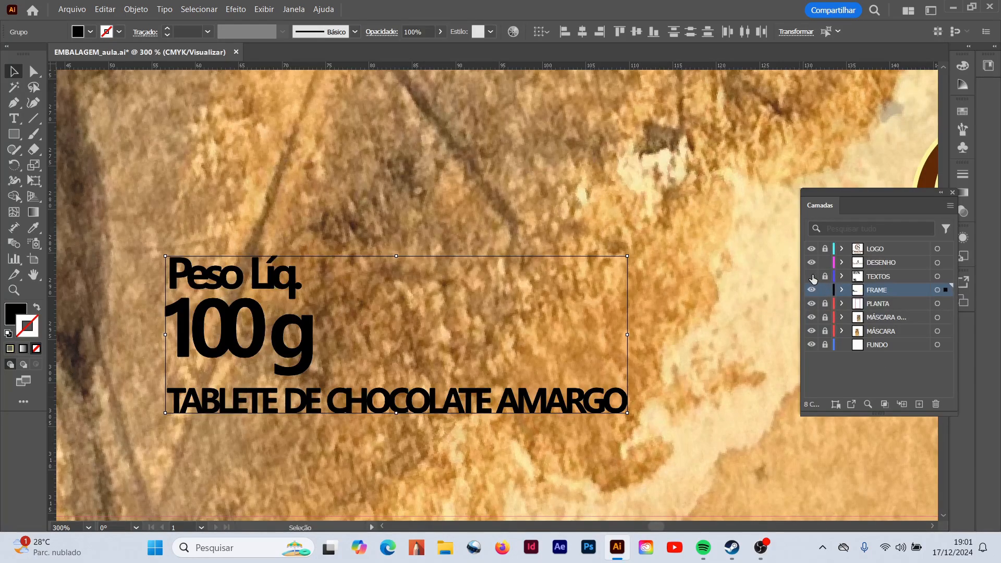
- With the TEXTOS and LOGO layers hidden, turn the pasted text group into an unfilled 3 pt yellow outline sampled from the logo's frame
{"action": "left_click", "coordinate": [37, 308]}
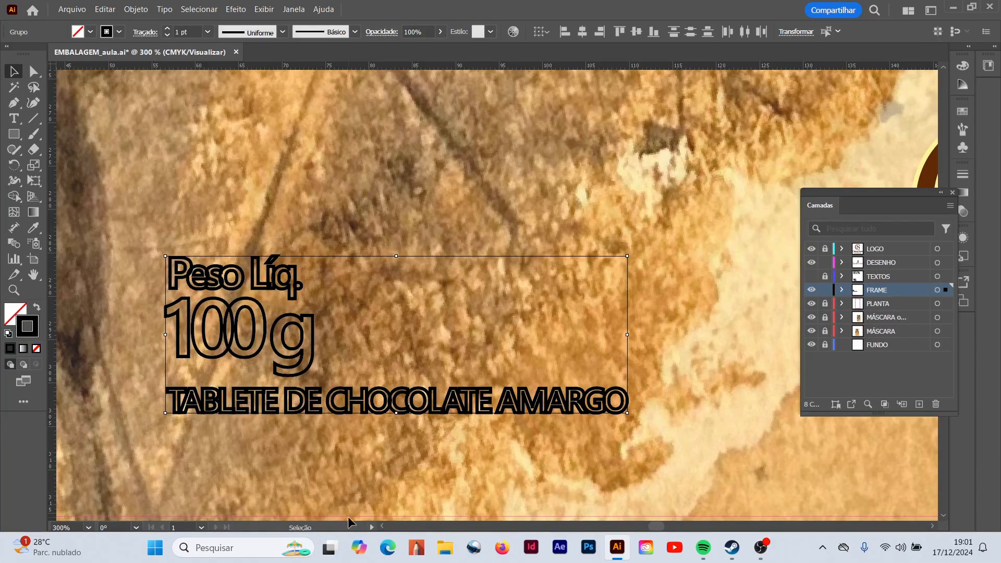
{"action": "key", "text": "ctrl+minus"}
{"action": "key", "text": "ctrl+minus"}
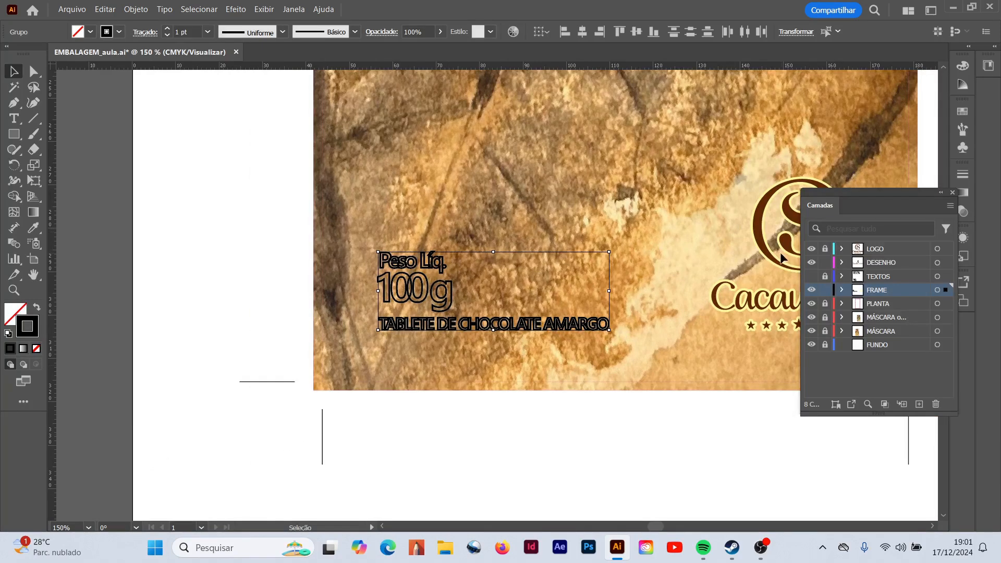
{"action": "left_click", "coordinate": [812, 249]}
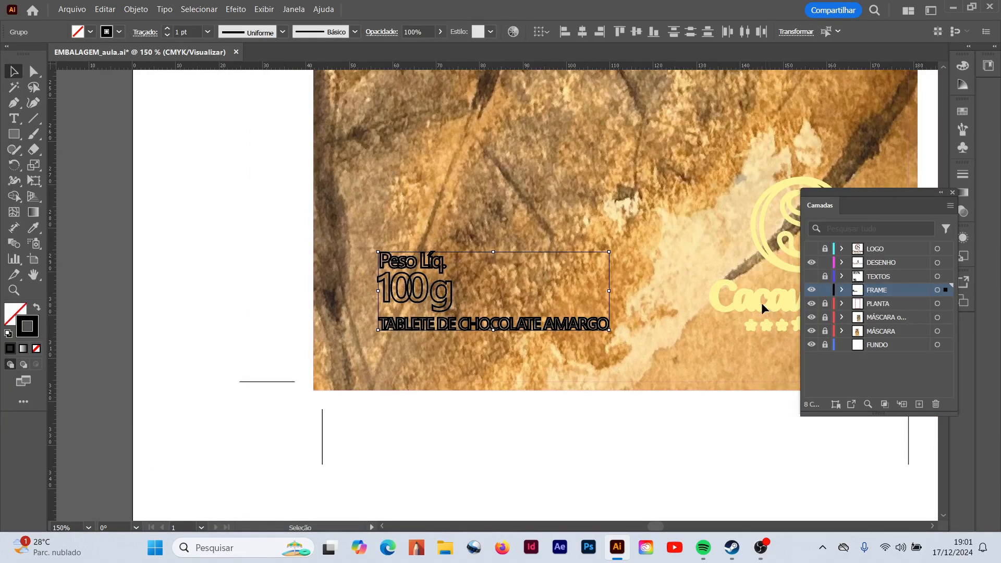
{"action": "left_click", "coordinate": [33, 227]}
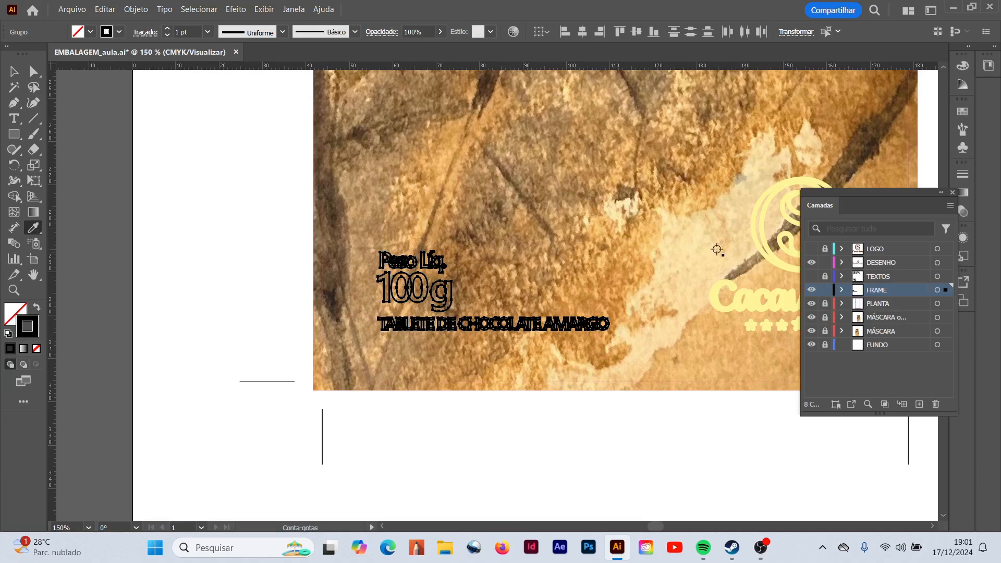
{"action": "left_click", "coordinate": [742, 309]}
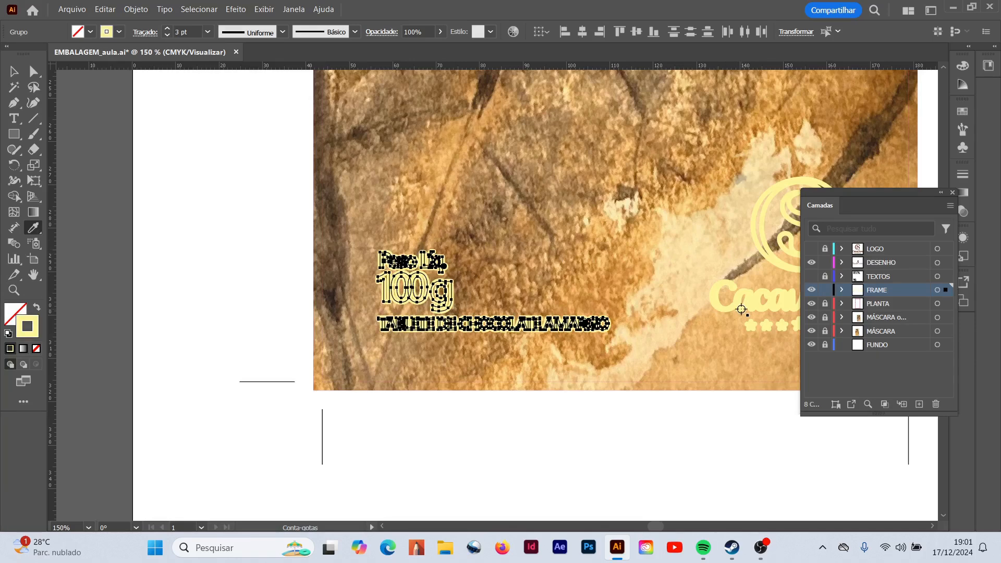
{"action": "left_click", "coordinate": [14, 72]}
{"action": "left_click", "coordinate": [188, 243]}
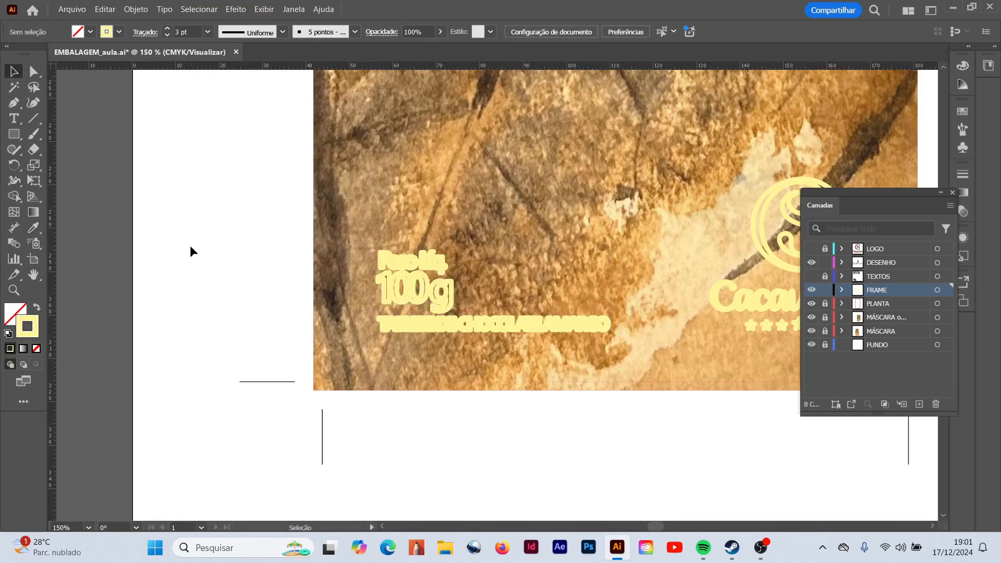
- Show the TEXTOS and LOGO layers again over the yellow outlines
{"action": "left_click", "coordinate": [811, 277]}
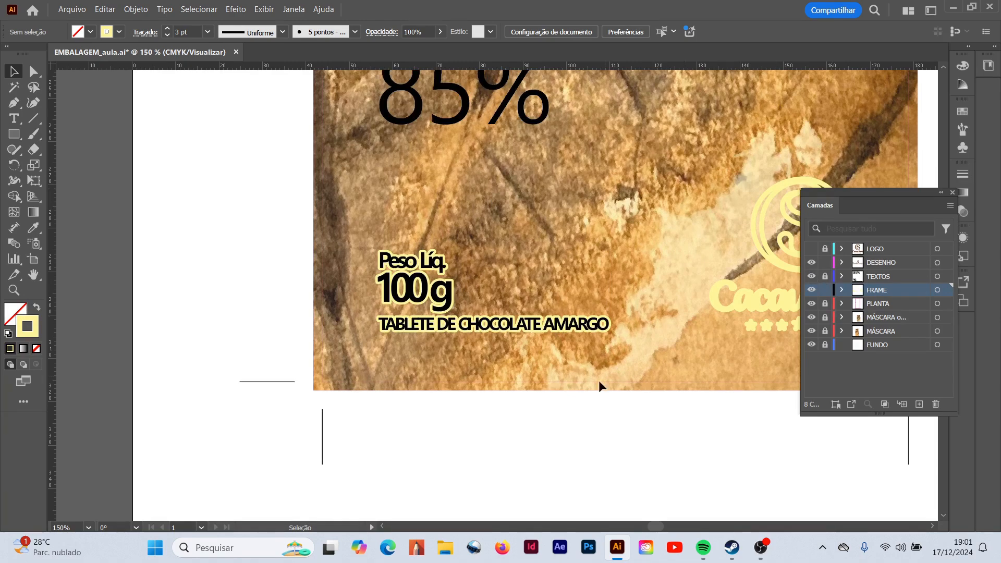
{"action": "scroll", "coordinate": [501, 346], "scroll_direction": "up", "scroll_amount": 4}
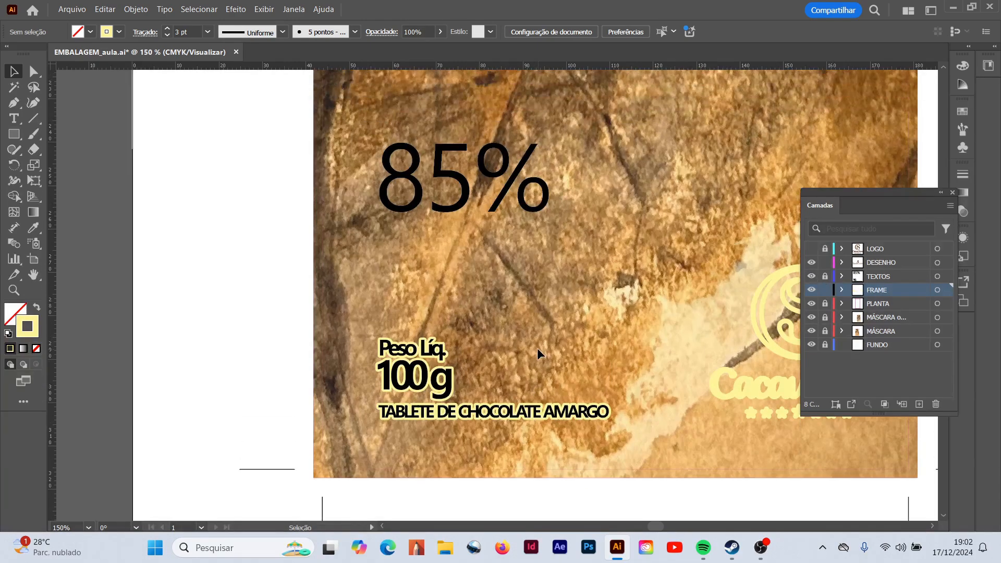
{"action": "left_click", "coordinate": [812, 249]}
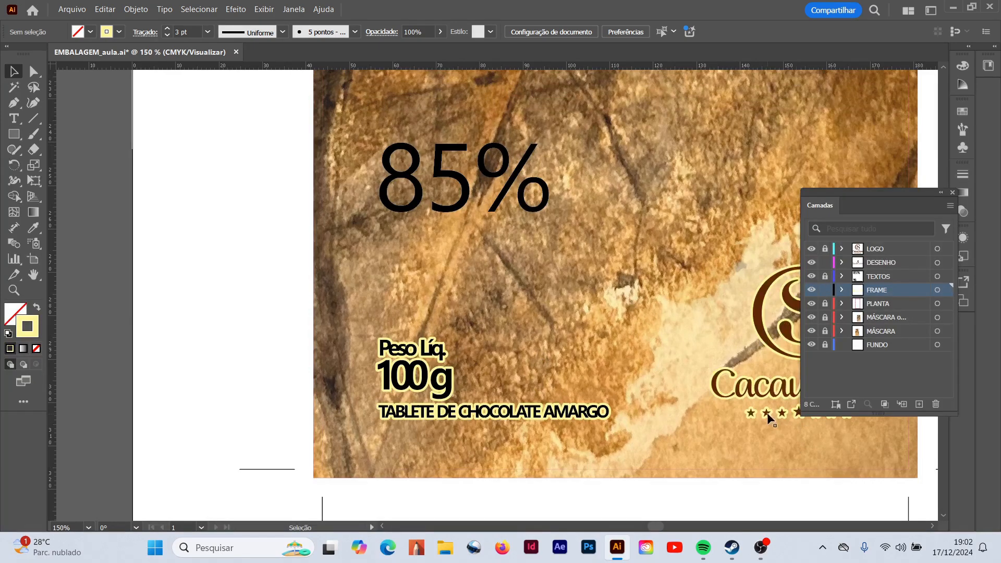
- Unlock the TEXTOS layer and copy the 85% text
{"action": "scroll", "coordinate": [731, 402], "scroll_direction": "up", "scroll_amount": 2}
{"action": "scroll", "coordinate": [730, 402], "scroll_direction": "up", "scroll_amount": 2}
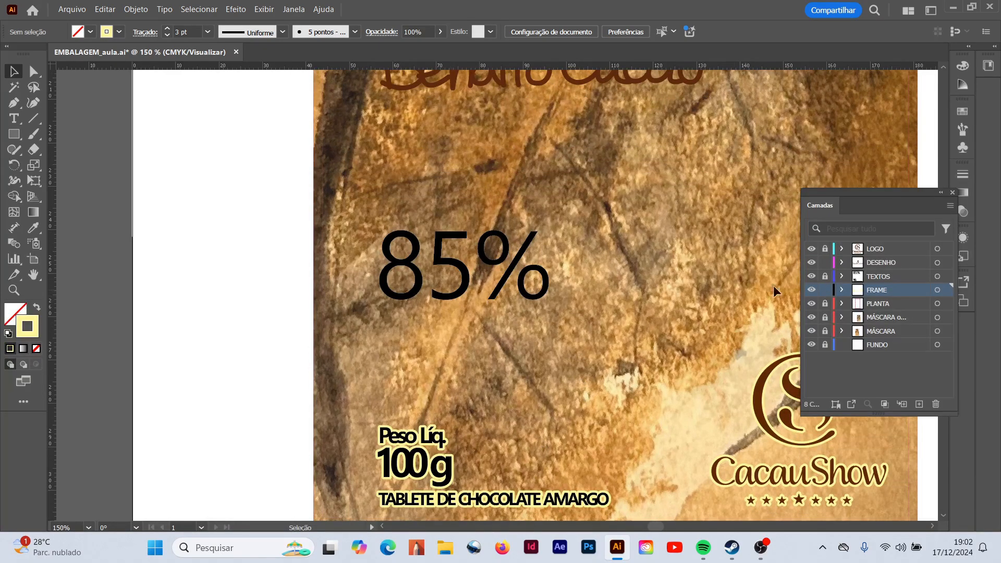
{"action": "left_click", "coordinate": [825, 277]}
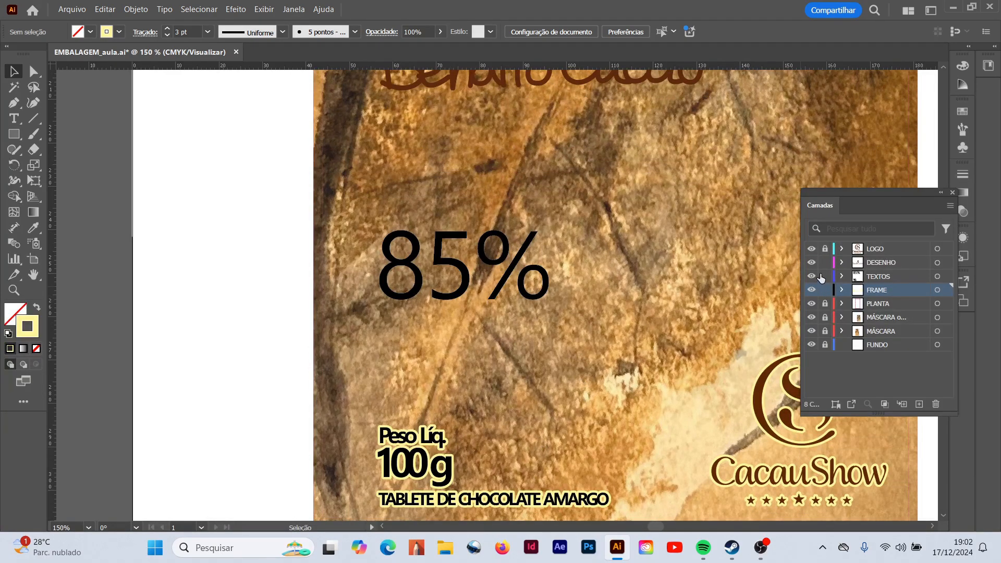
{"action": "left_click", "coordinate": [459, 301]}
{"action": "left_click", "coordinate": [105, 9]}
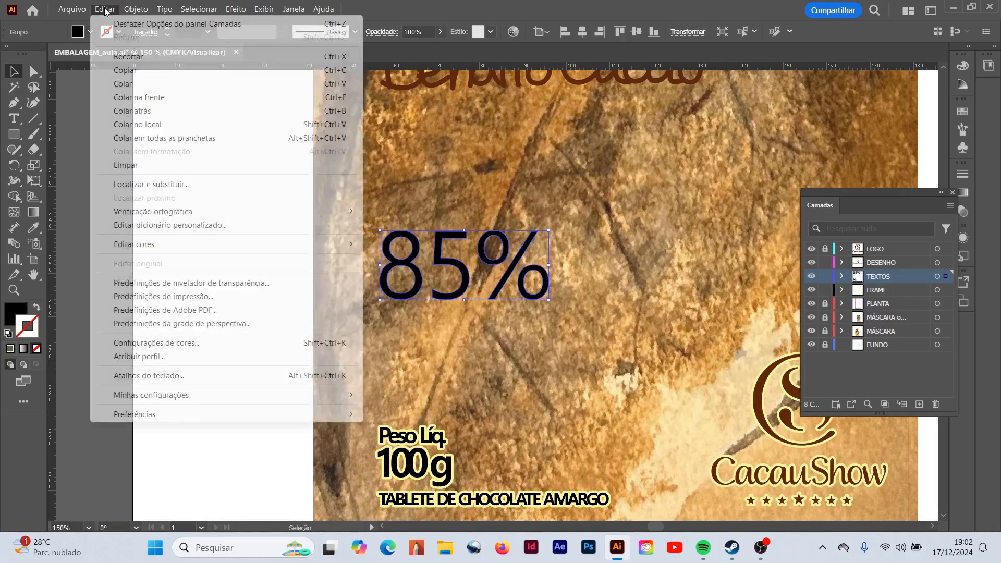
{"action": "left_click", "coordinate": [140, 74]}
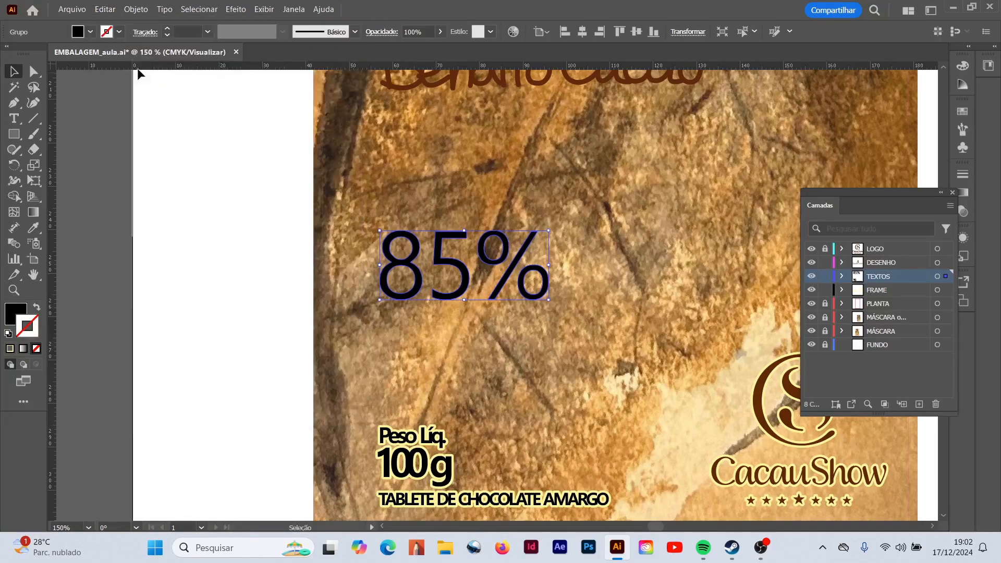
- Lock the TEXTOS layer and paste the 85% text in place on the FRAME layer
{"action": "left_click", "coordinate": [825, 276]}
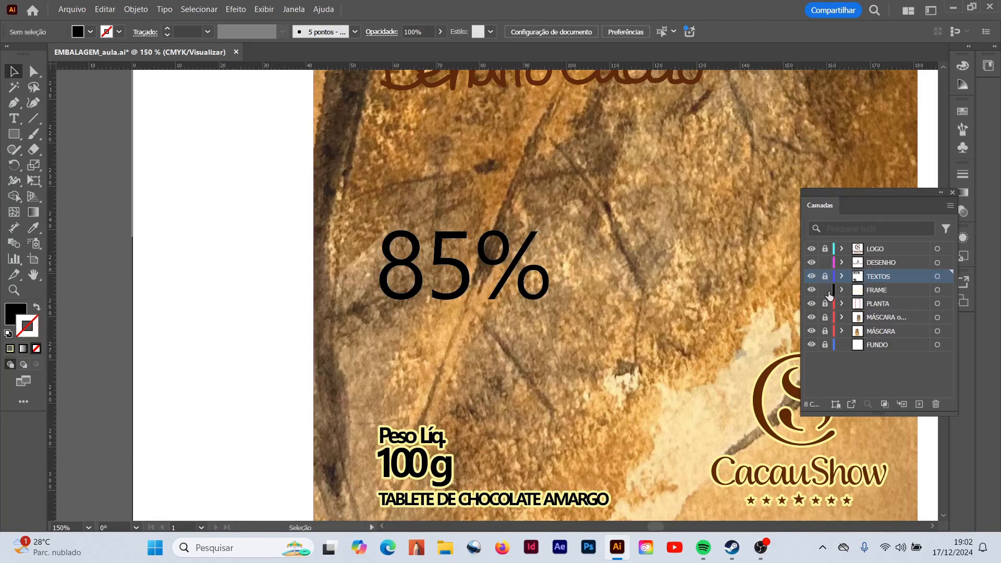
{"action": "left_click", "coordinate": [818, 290]}
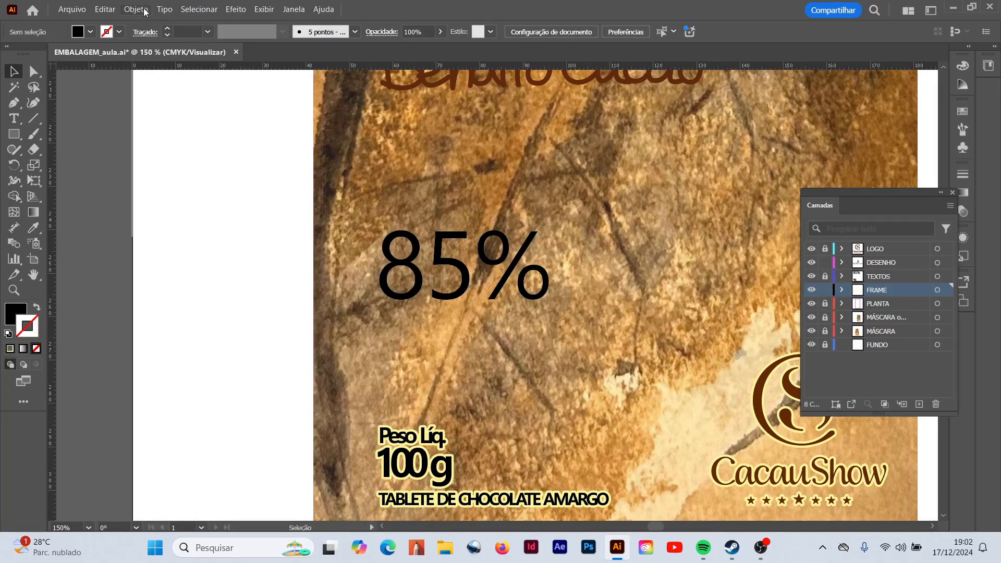
{"action": "left_click", "coordinate": [107, 9]}
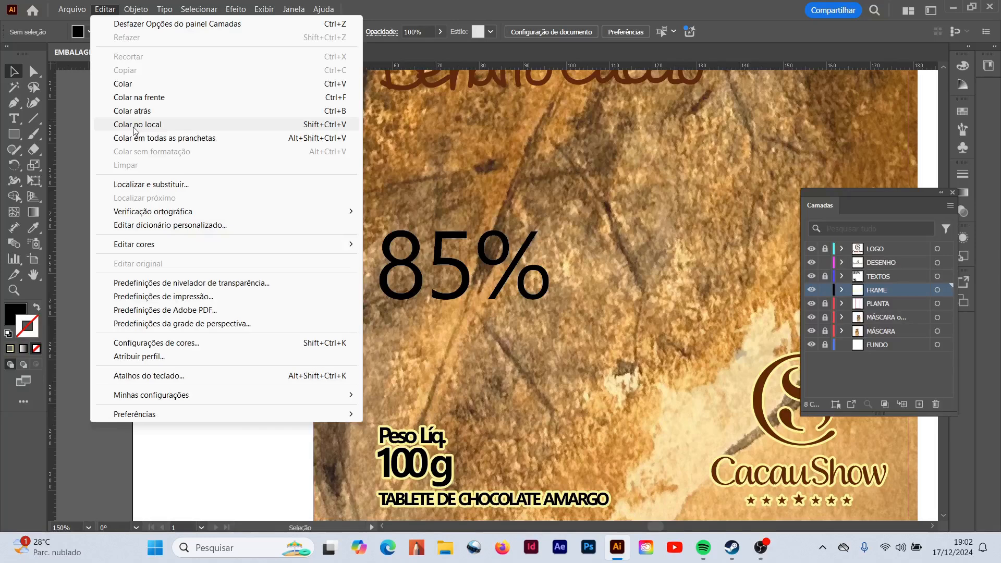
{"action": "left_click", "coordinate": [135, 129]}
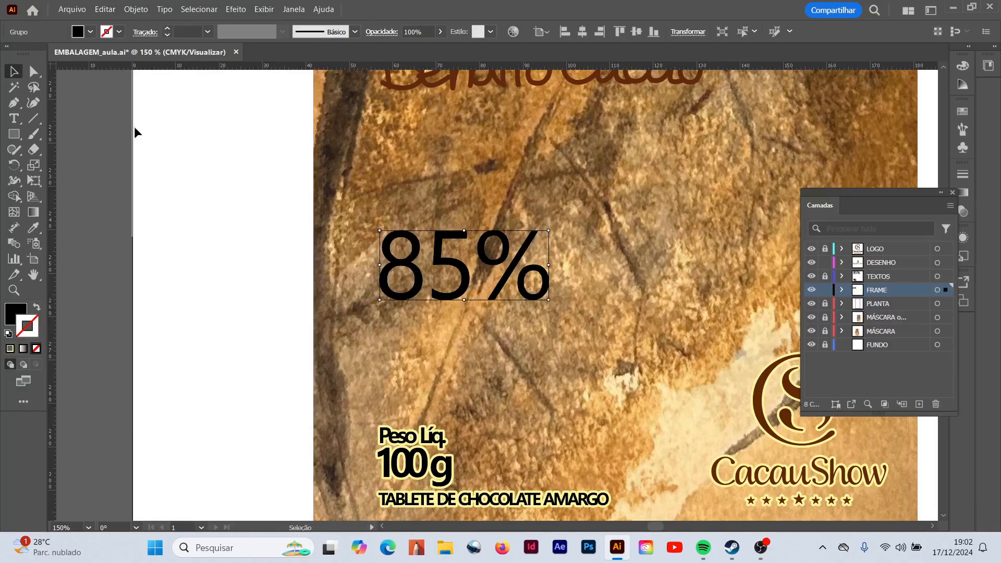
- Hide the TEXTOS layer and give the pasted 85% the unfilled 3 pt yellow outline sampled from the net weight frame
{"action": "left_click", "coordinate": [813, 277]}
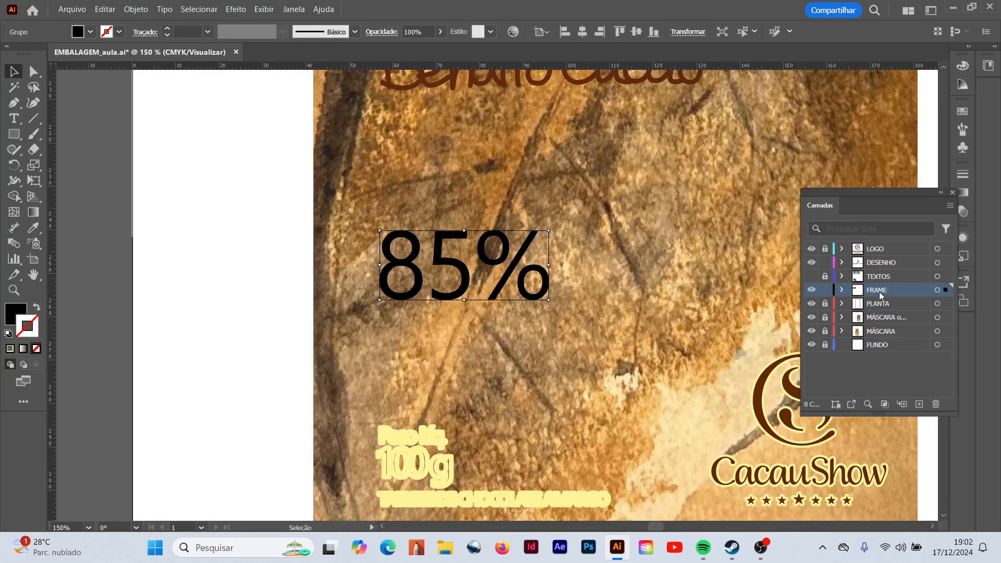
{"action": "left_click", "coordinate": [36, 309]}
{"action": "left_click", "coordinate": [32, 228]}
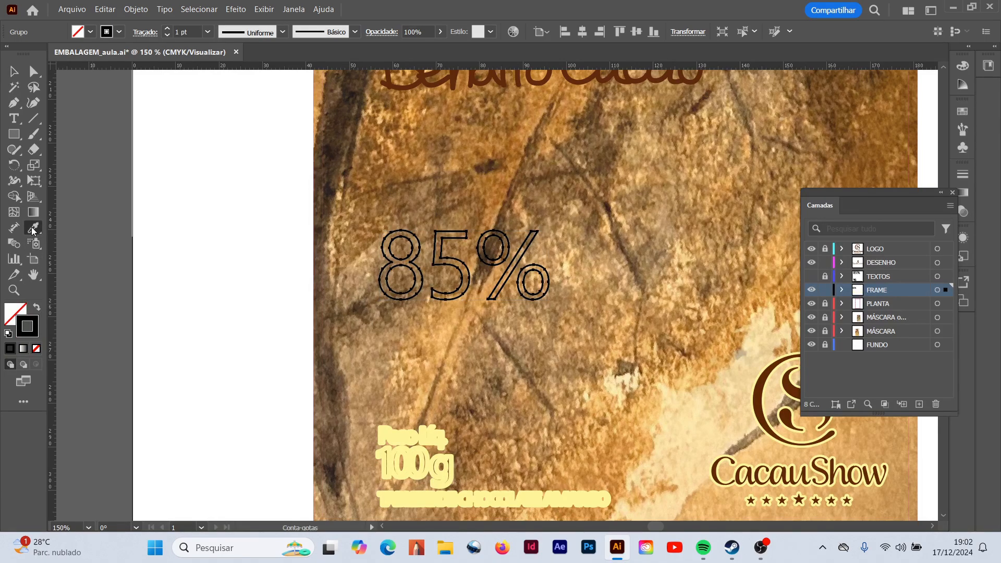
{"action": "left_click", "coordinate": [390, 439]}
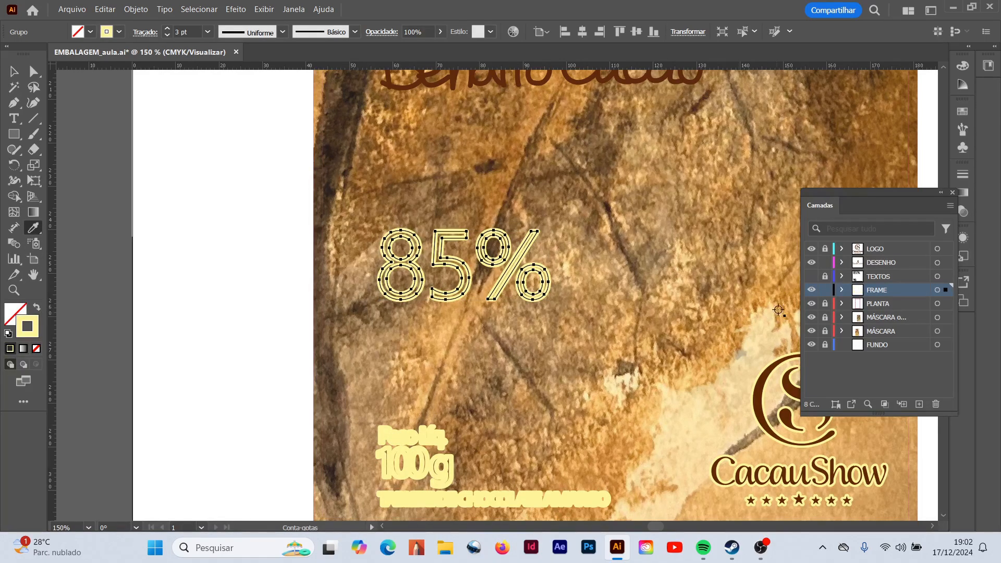
- Show the TEXTOS layer again over the 85% outline and deselect the artwork
{"action": "left_click", "coordinate": [811, 277]}
{"action": "left_click", "coordinate": [13, 72]}
{"action": "left_click", "coordinate": [230, 366]}
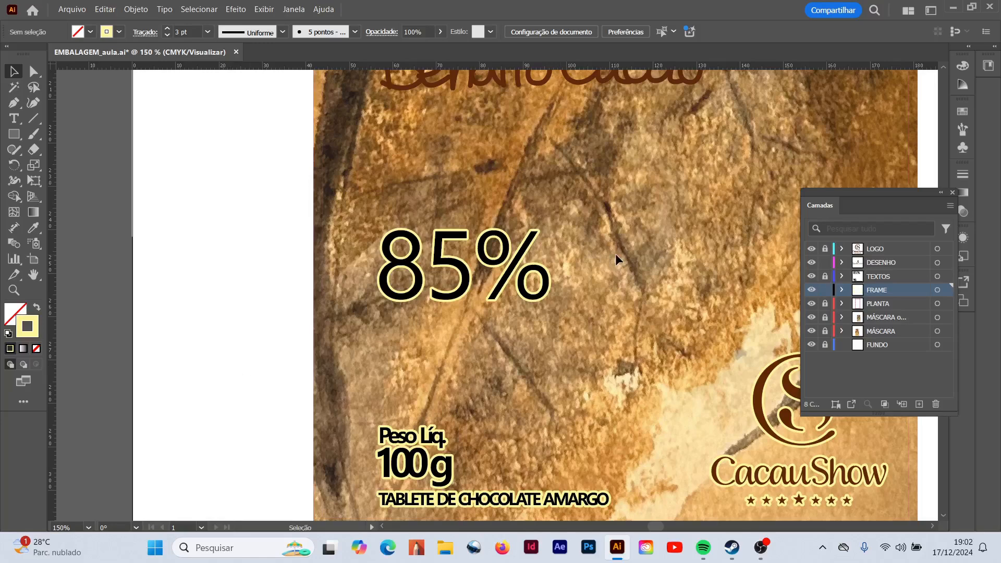
- Select the whole Bendito Cacao lettering with its cocoa drawing on the DESENHO layer and copy it
{"action": "scroll", "coordinate": [616, 254], "scroll_direction": "up", "scroll_amount": 5}
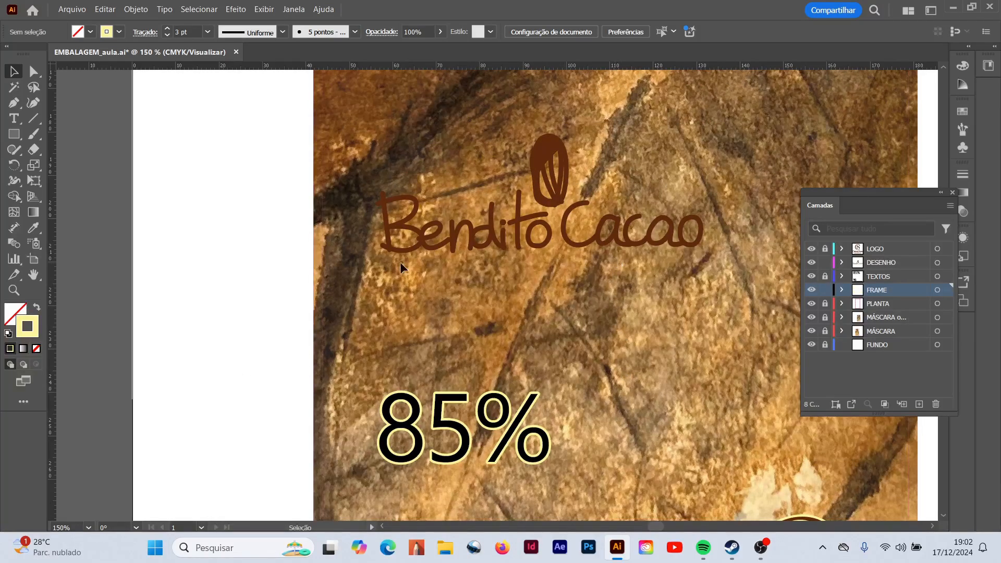
{"action": "left_click", "coordinate": [408, 251]}
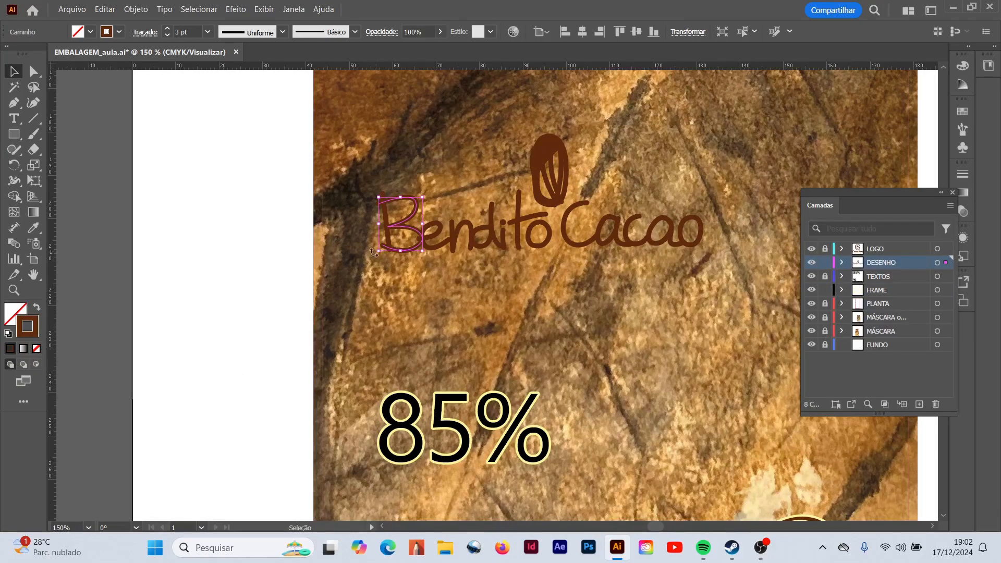
{"action": "left_click", "coordinate": [346, 204]}
{"action": "left_click_drag", "start_coordinate": [360, 127], "coordinate": [629, 290]}
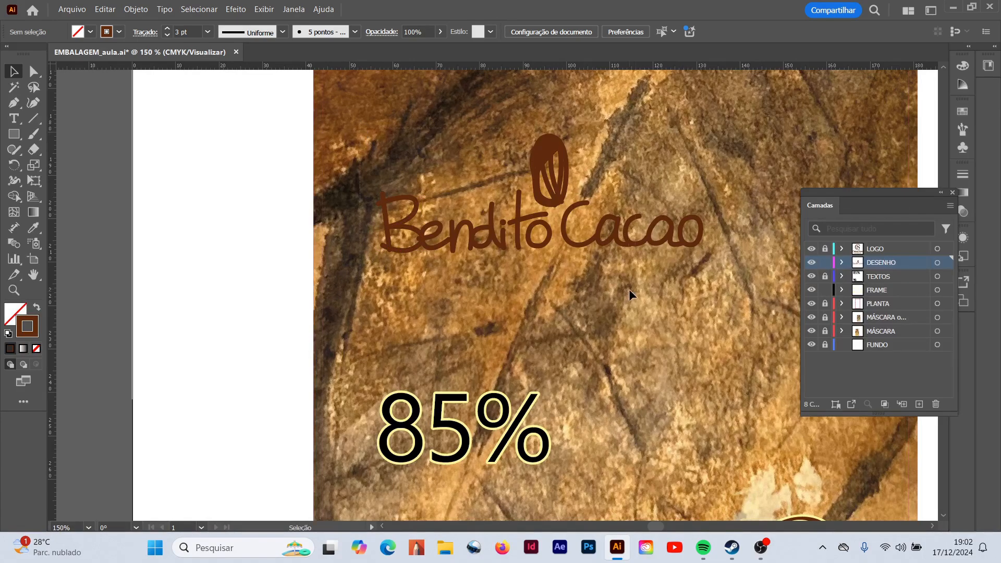
{"action": "left_click_drag", "start_coordinate": [727, 277], "coordinate": [681, 287]}
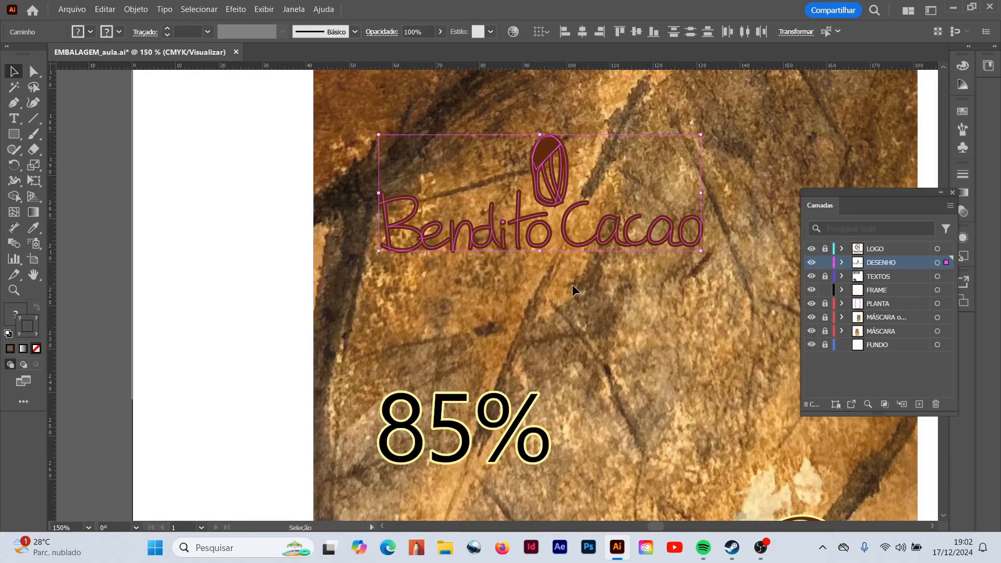
{"action": "left_click", "coordinate": [104, 10]}
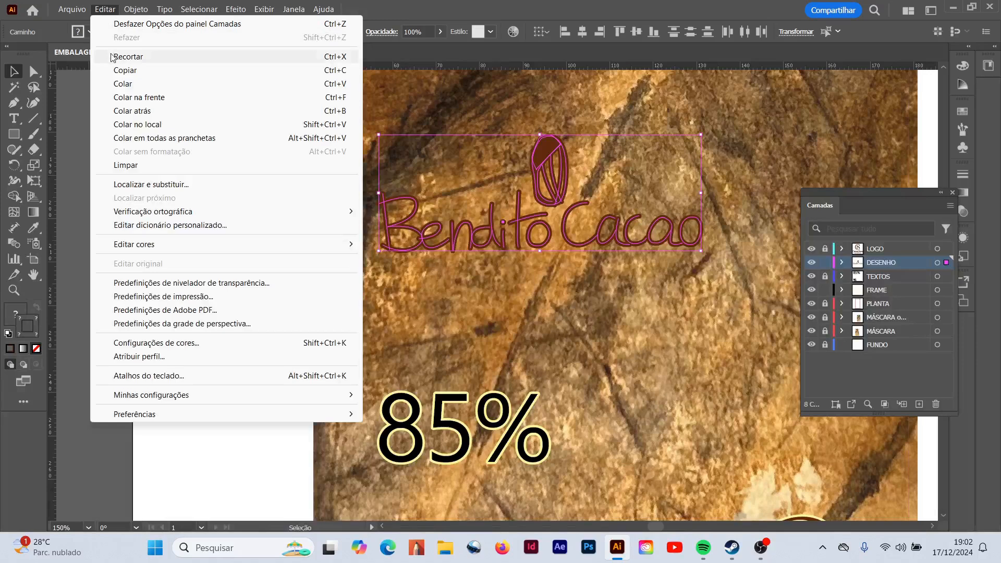
{"action": "left_click", "coordinate": [122, 71]}
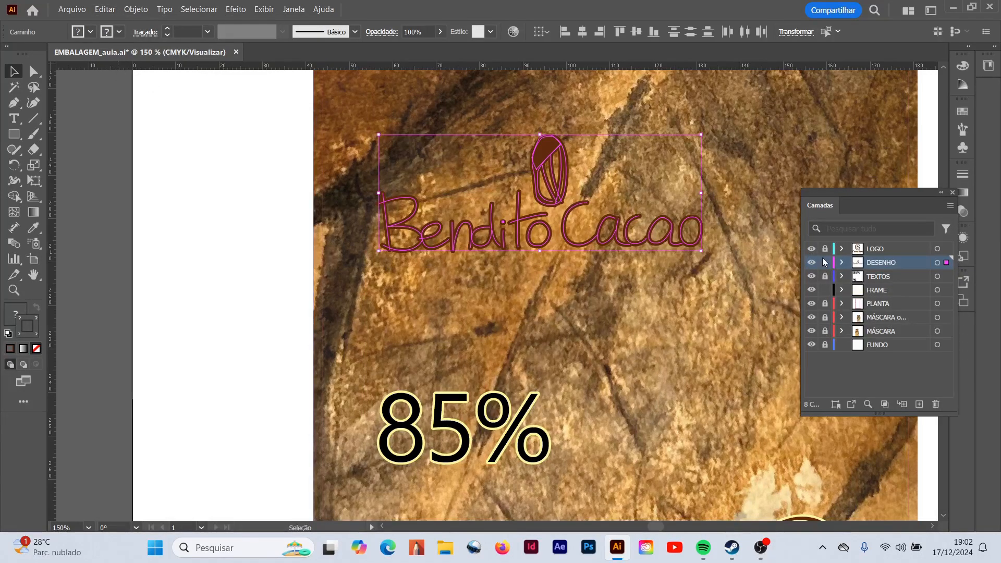
- Lock the DESENHO layer and hide the DESENHO, LOGO and TEXTOS layers
{"action": "left_click", "coordinate": [825, 263]}
{"action": "left_click", "coordinate": [812, 262]}
{"action": "left_click", "coordinate": [812, 249]}
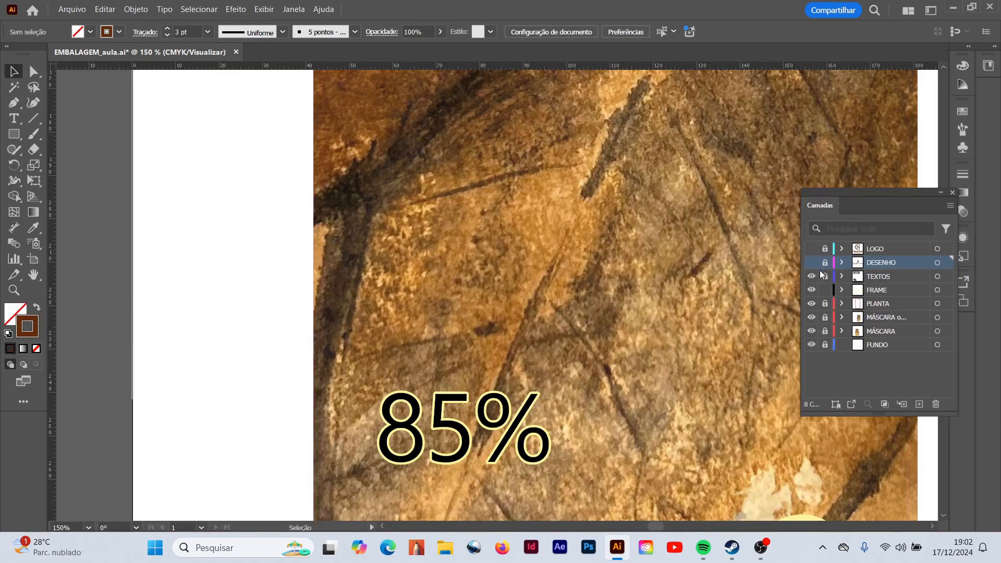
{"action": "left_click", "coordinate": [812, 276]}
- Paste the Bendito Cacao drawing in place on the FRAME layer
{"action": "left_click", "coordinate": [877, 290]}
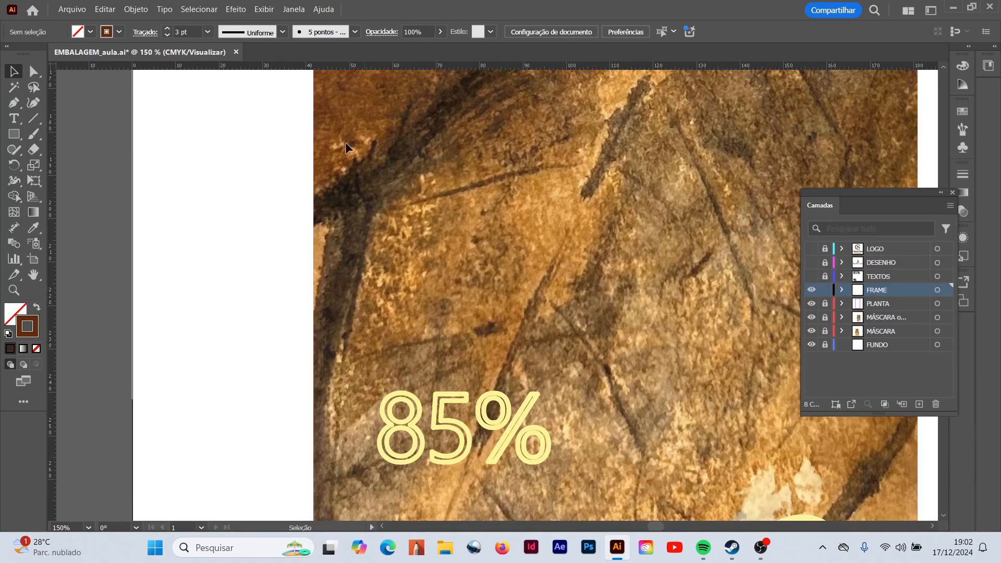
{"action": "left_click", "coordinate": [105, 9]}
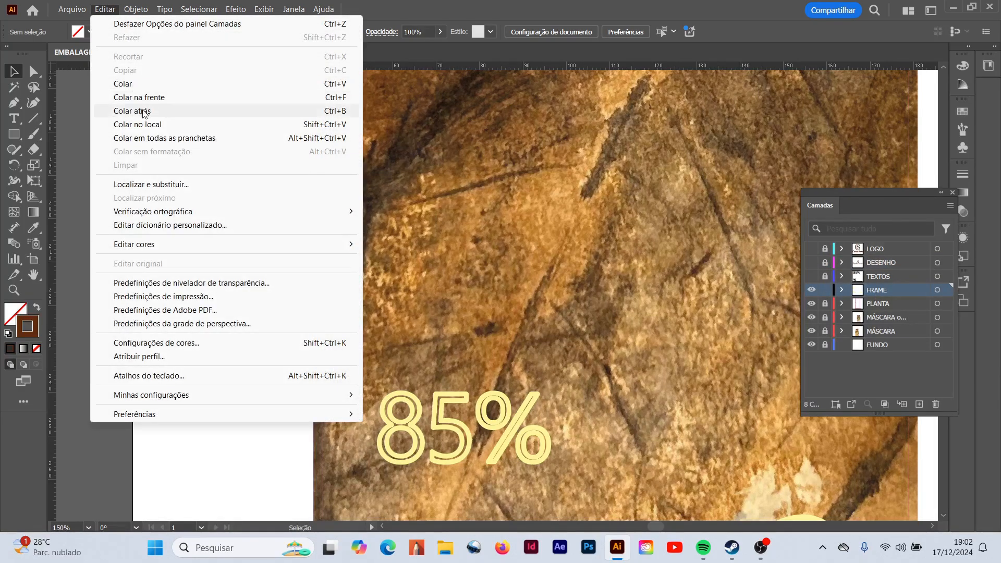
{"action": "left_click", "coordinate": [147, 124]}
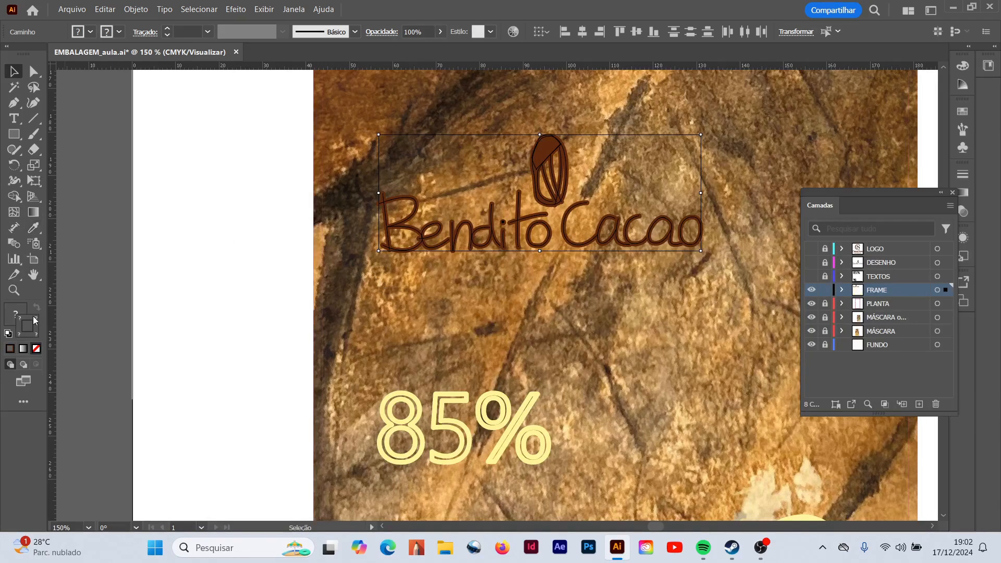
- Select only the Bendito Cacao lettering on the FRAME layer and give it the pale yellow stroke sampled from the 85% outline with the Eyedropper
{"action": "left_click", "coordinate": [15, 314]}
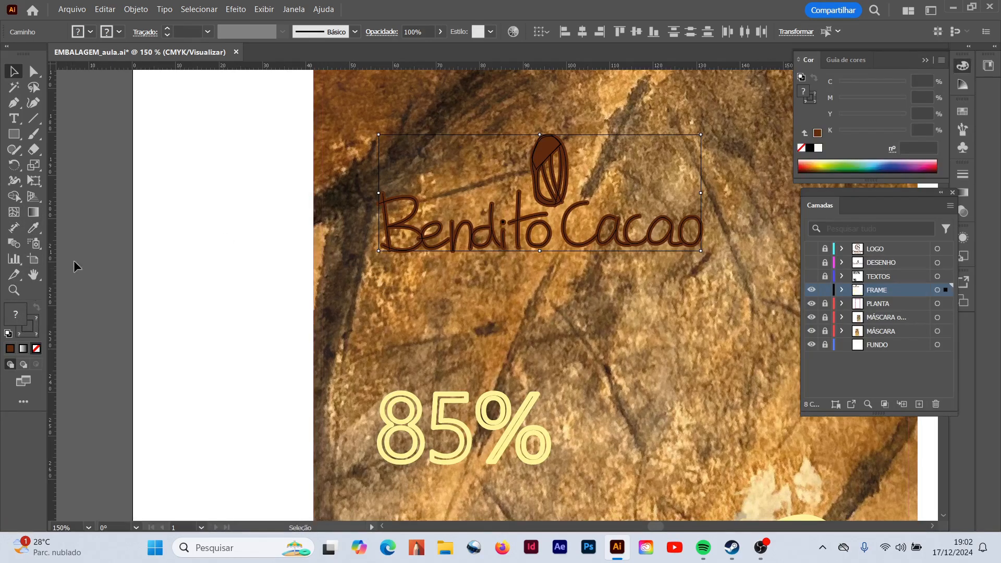
{"action": "left_click", "coordinate": [248, 224]}
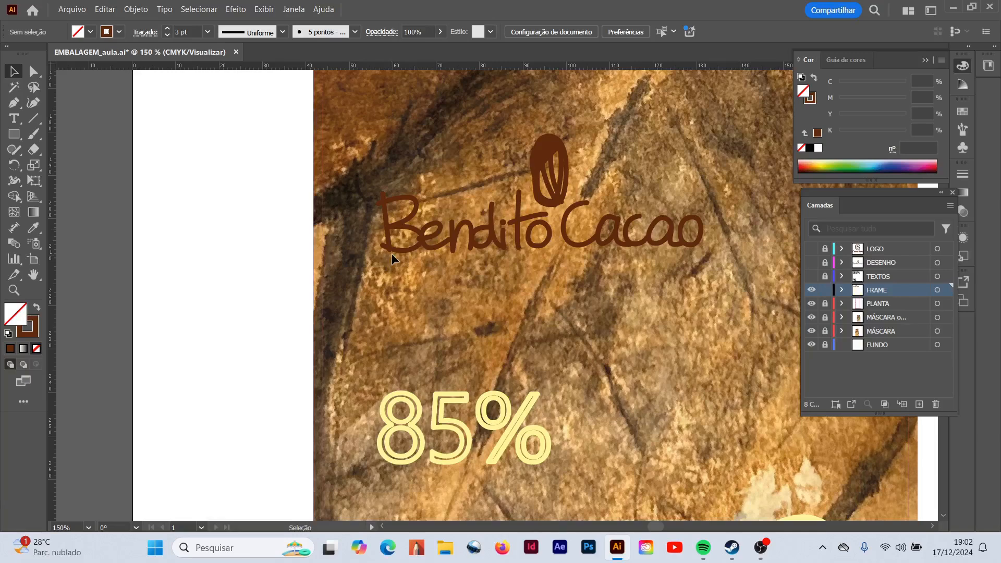
{"action": "left_click_drag", "start_coordinate": [707, 266], "coordinate": [714, 273]}
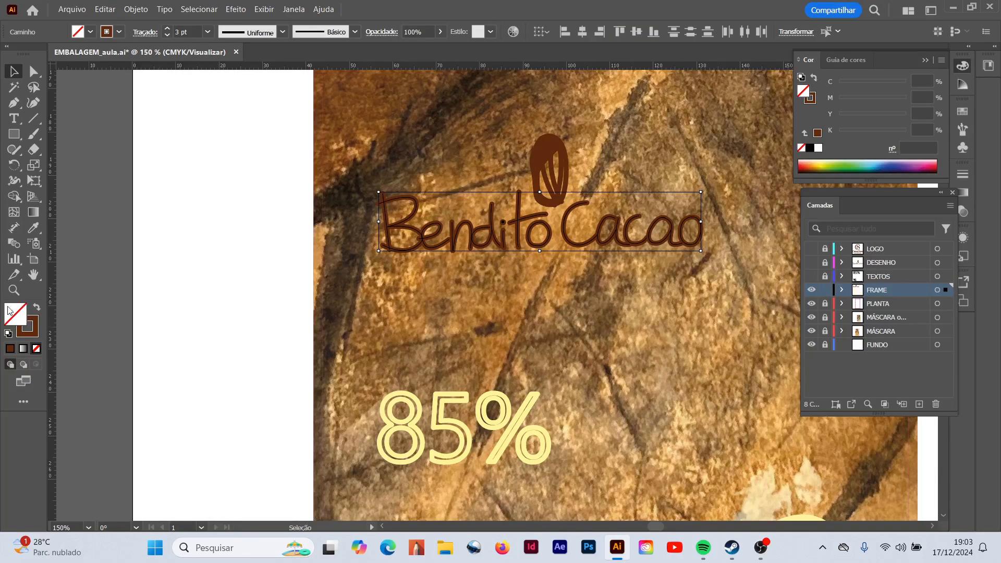
{"action": "left_click", "coordinate": [33, 228]}
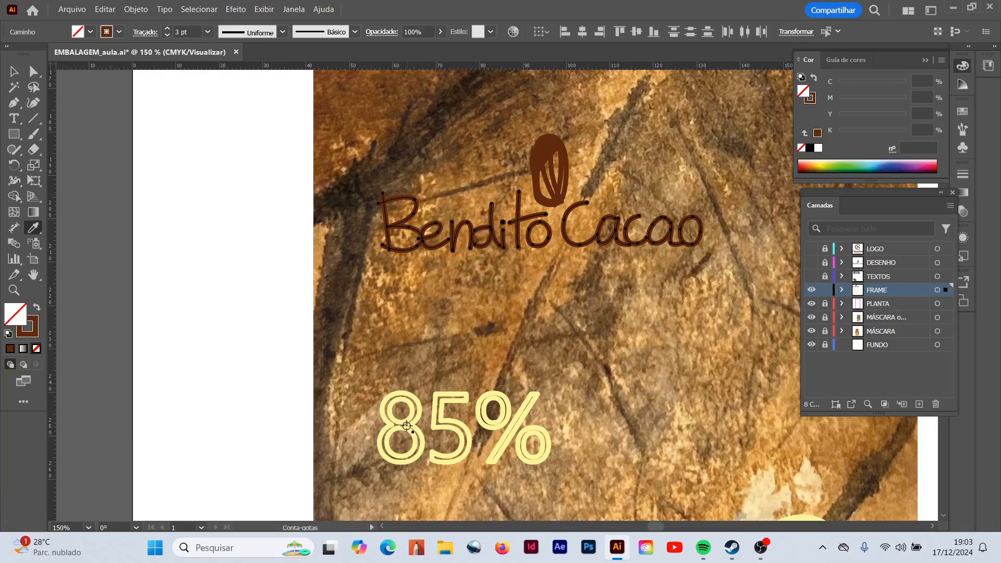
{"action": "left_click", "coordinate": [414, 423]}
{"action": "left_click", "coordinate": [14, 72]}
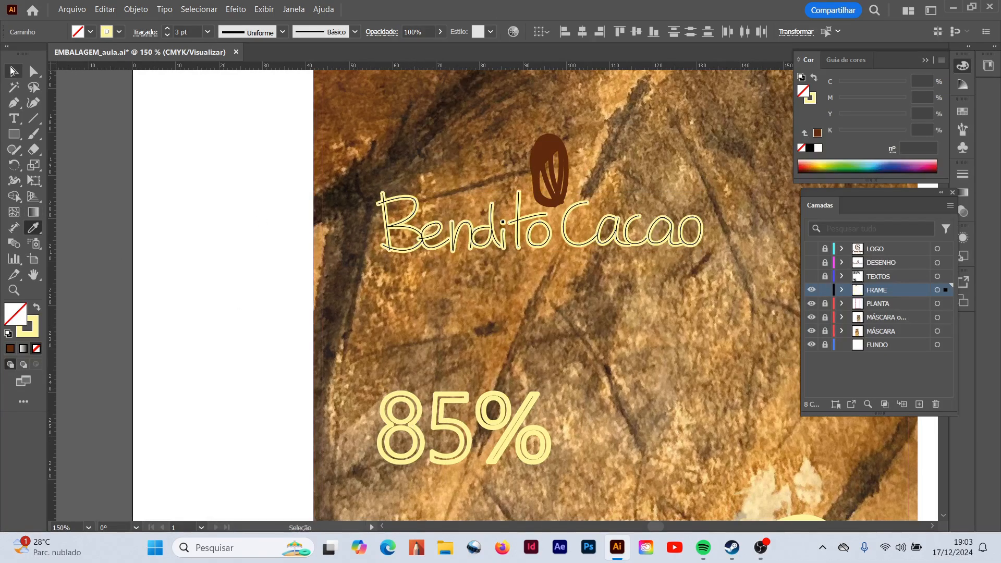
- Set the lettering's stroke weight to 5 pt, show the DESENHO layer over it and deselect
{"action": "left_click", "coordinate": [207, 32]}
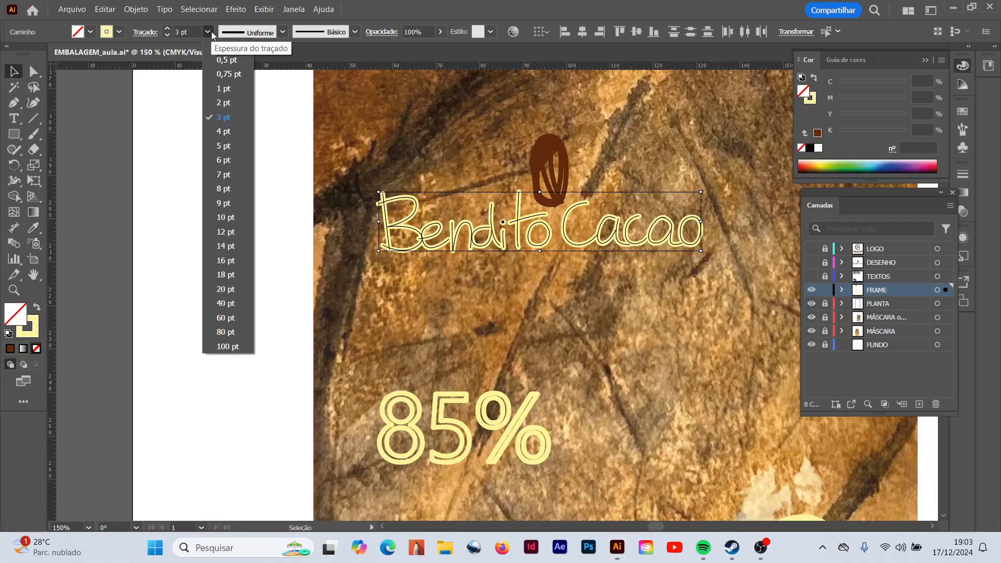
{"action": "left_click", "coordinate": [225, 146]}
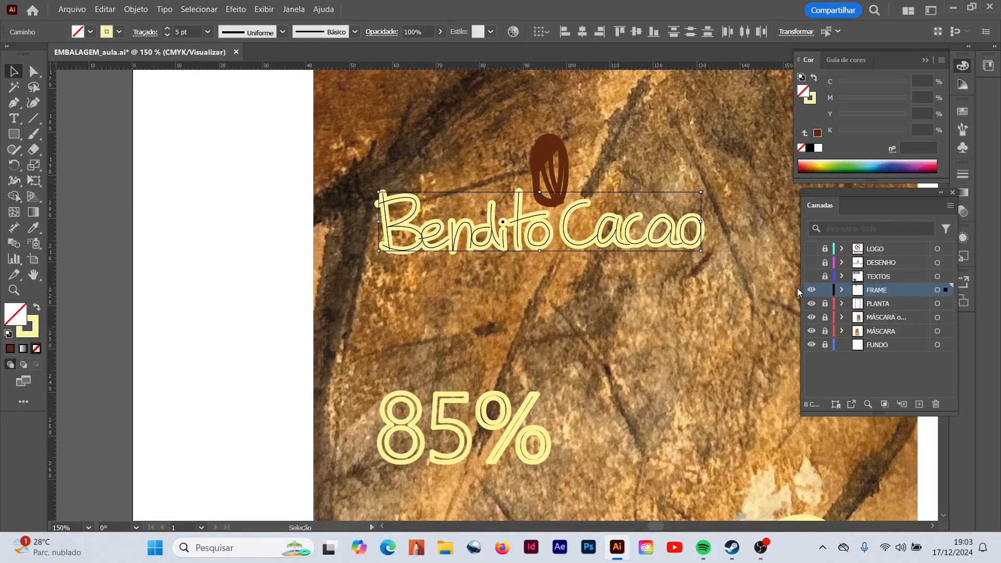
{"action": "left_click", "coordinate": [811, 263]}
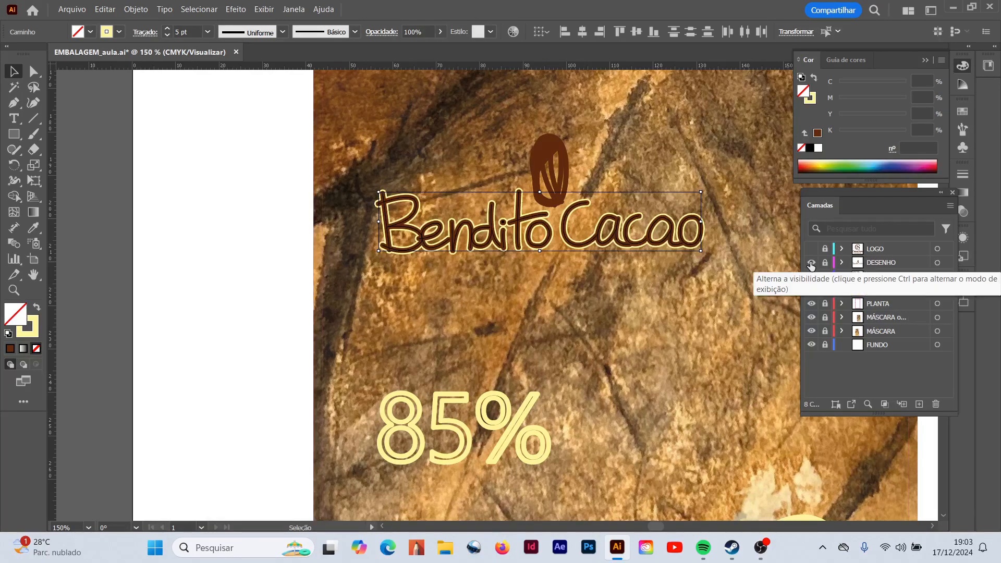
{"action": "left_click", "coordinate": [167, 164]}
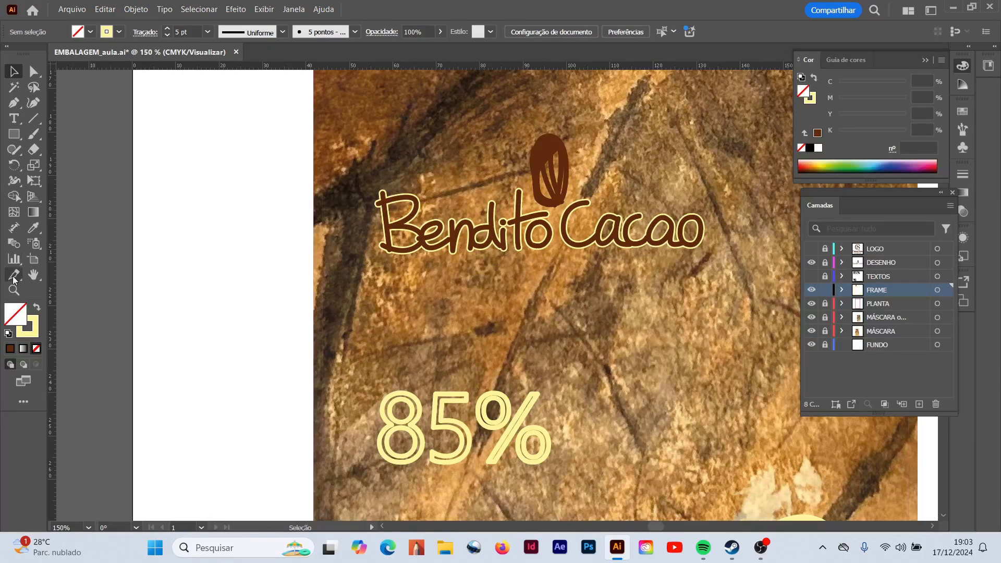
- Select the outer outline of the cocoa drawing on the FRAME layer and hide the DESENHO layer
{"action": "left_click", "coordinate": [14, 294]}
{"action": "left_click", "coordinate": [558, 158]}
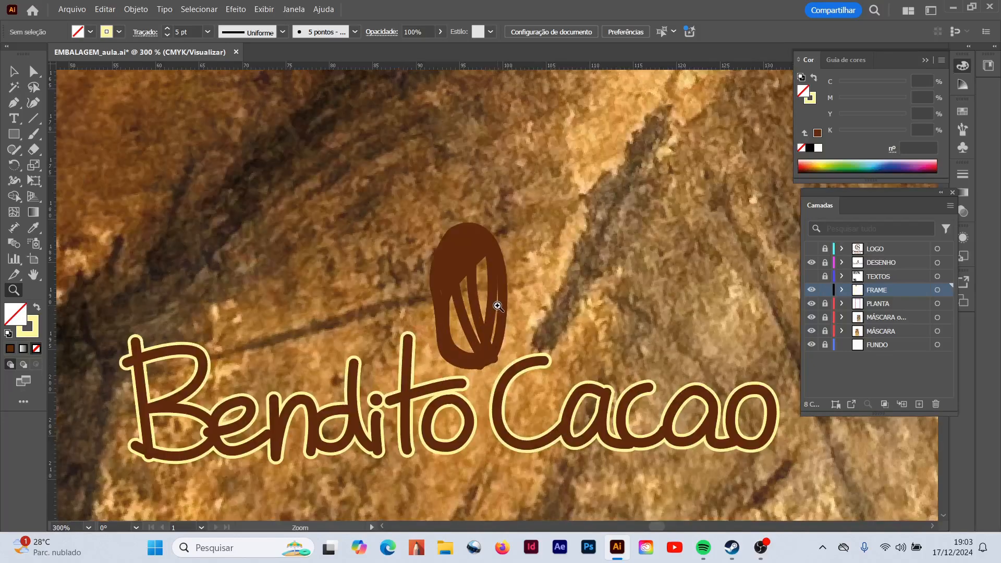
{"action": "left_click", "coordinate": [499, 307]}
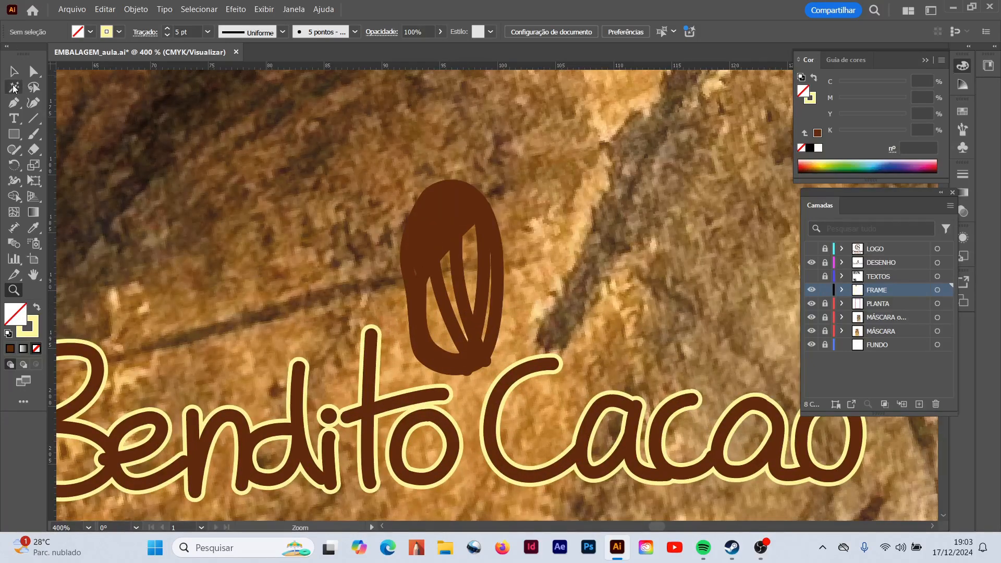
{"action": "left_click", "coordinate": [13, 73]}
{"action": "left_click", "coordinate": [433, 366]}
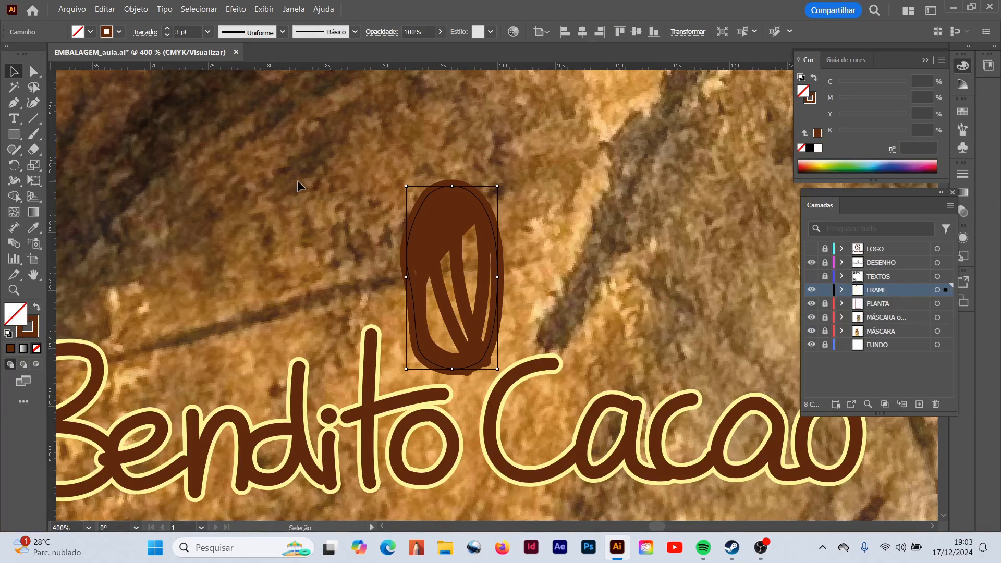
{"action": "left_click", "coordinate": [33, 326]}
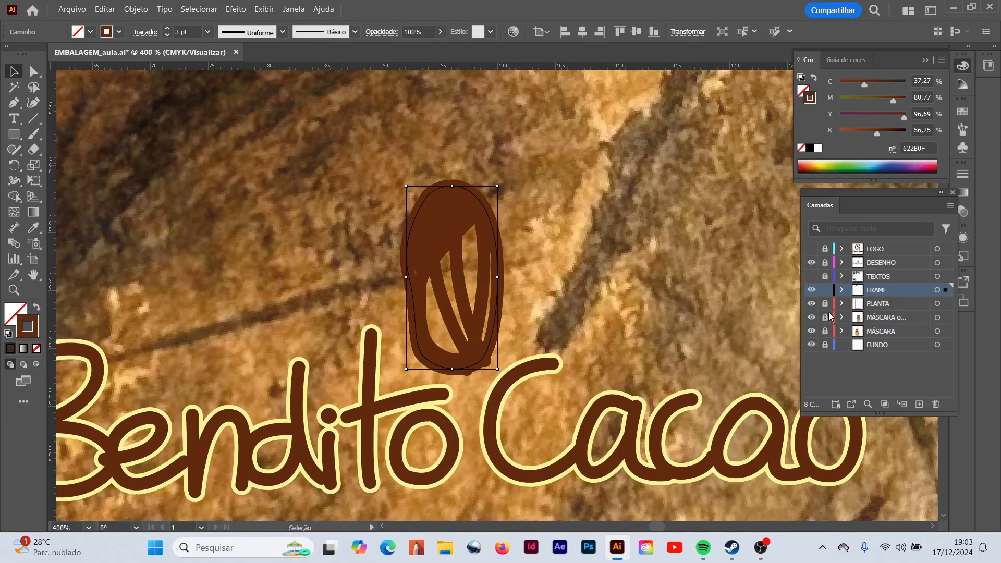
{"action": "left_click", "coordinate": [812, 264]}
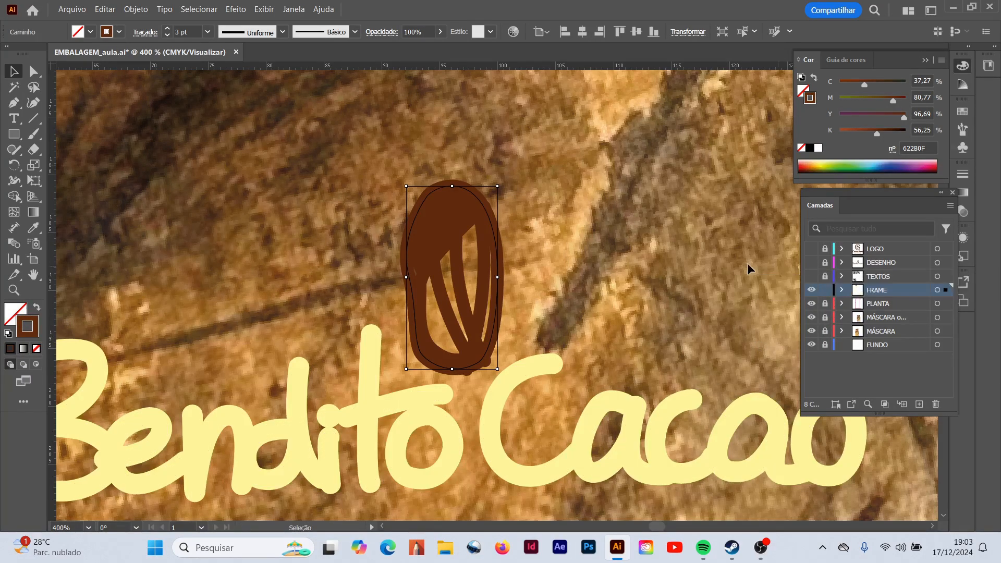
- Try to copy the lettering's pale yellow stroke onto the cocoa drawing's outer outline with the Eyedropper
{"action": "left_click", "coordinate": [34, 227]}
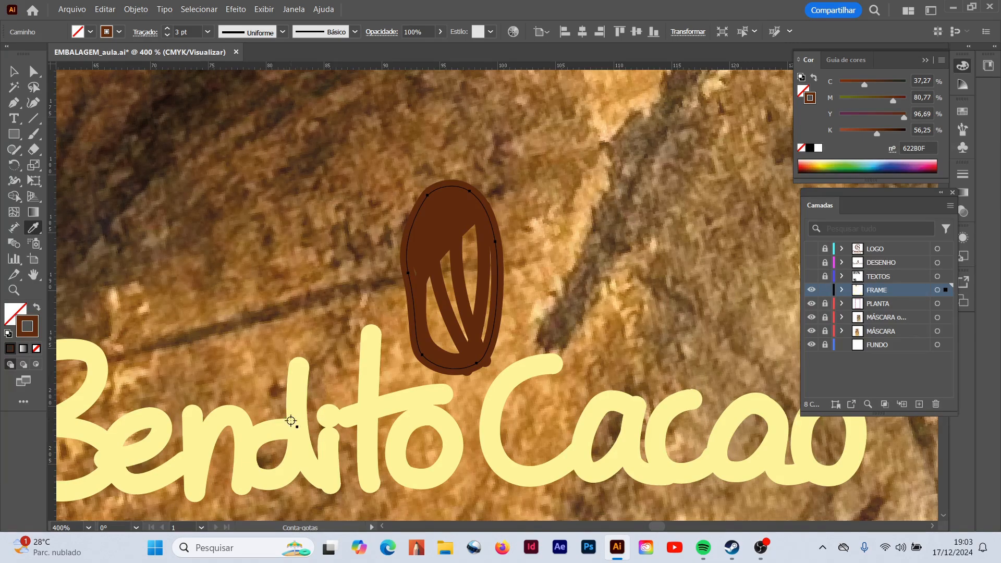
{"action": "left_click", "coordinate": [296, 423]}
{"action": "left_click", "coordinate": [304, 447]}
{"action": "left_click", "coordinate": [14, 72]}
{"action": "left_click", "coordinate": [443, 420]}
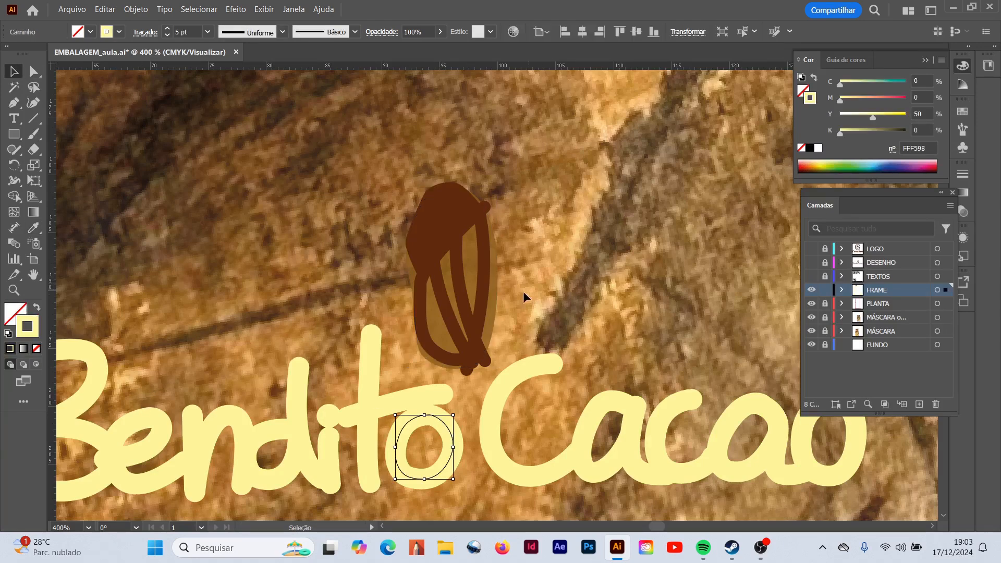
- Reselect the cocoa drawing's outer outline, swap its fill and stroke, and sample the lettering's pale yellow stroke with the Eyedropper
{"action": "left_click", "coordinate": [496, 312]}
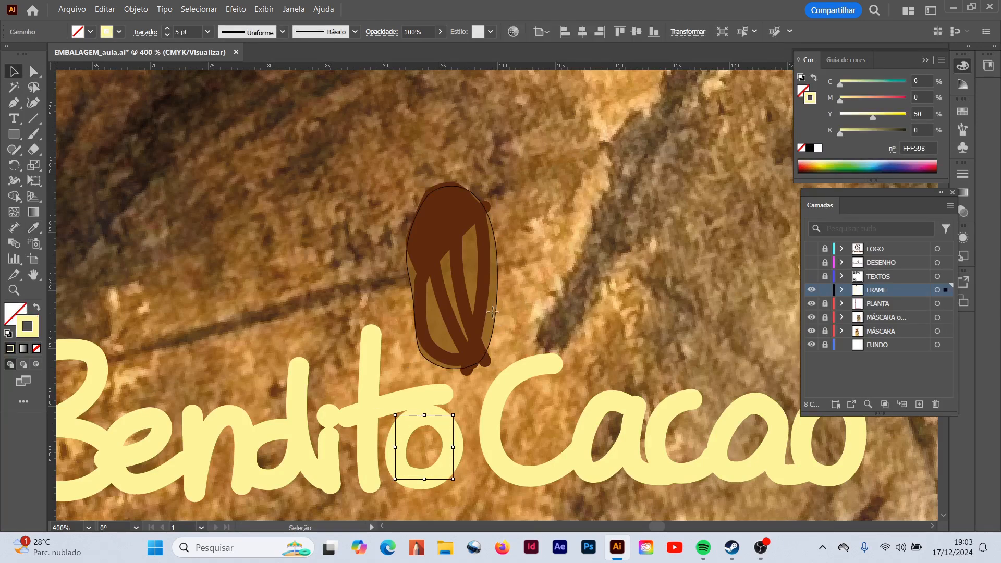
{"action": "left_click", "coordinate": [37, 307]}
{"action": "left_click", "coordinate": [33, 228]}
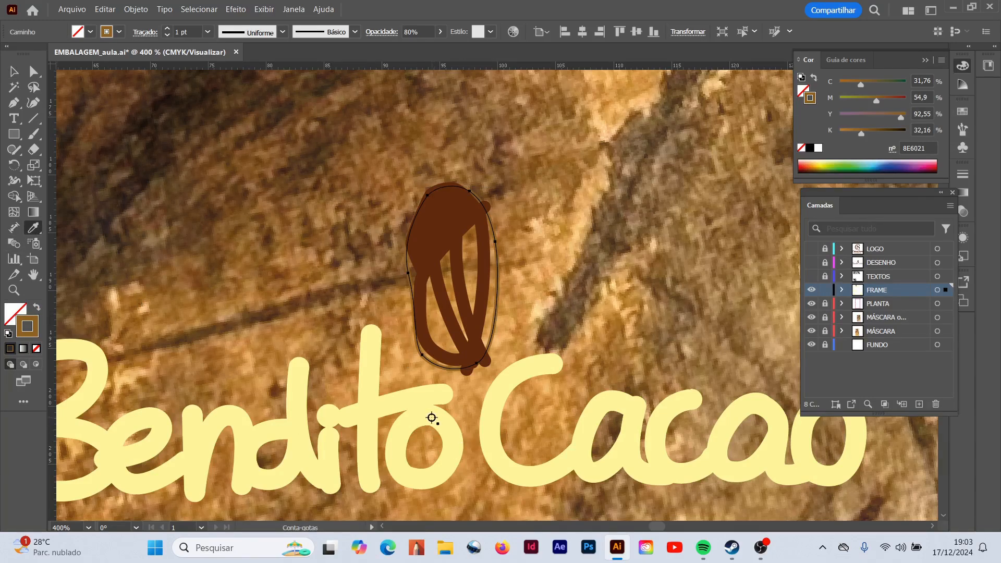
{"action": "left_click", "coordinate": [431, 418]}
- Undo the extra Eyedropper samples taken for the cocoa outline and deselect it
{"action": "left_click", "coordinate": [293, 454]}
{"action": "left_click", "coordinate": [320, 473]}
{"action": "key", "text": "ctrl+z"}
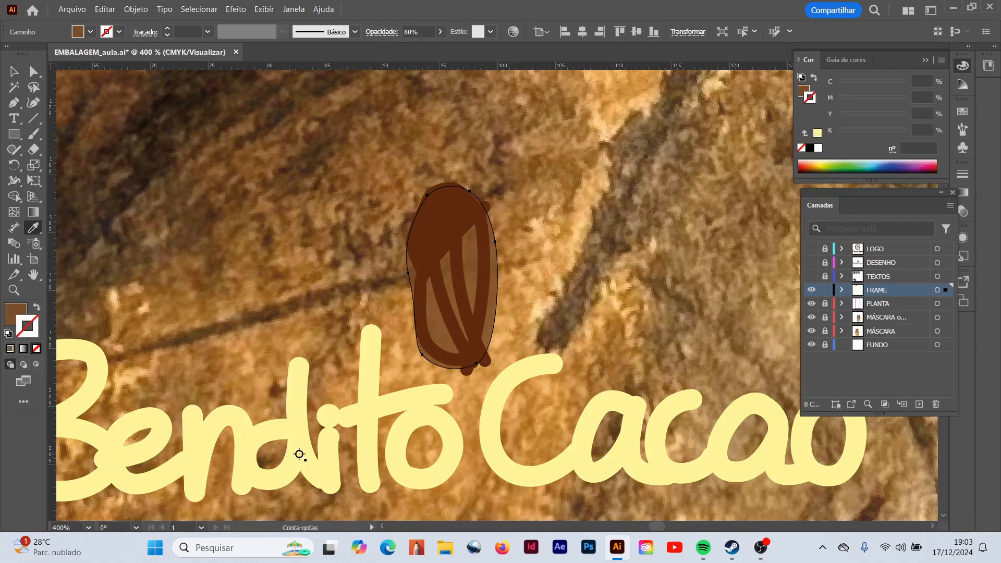
{"action": "left_click", "coordinate": [299, 455]}
{"action": "left_click", "coordinate": [300, 429]}
{"action": "key", "text": "ctrl+z"}
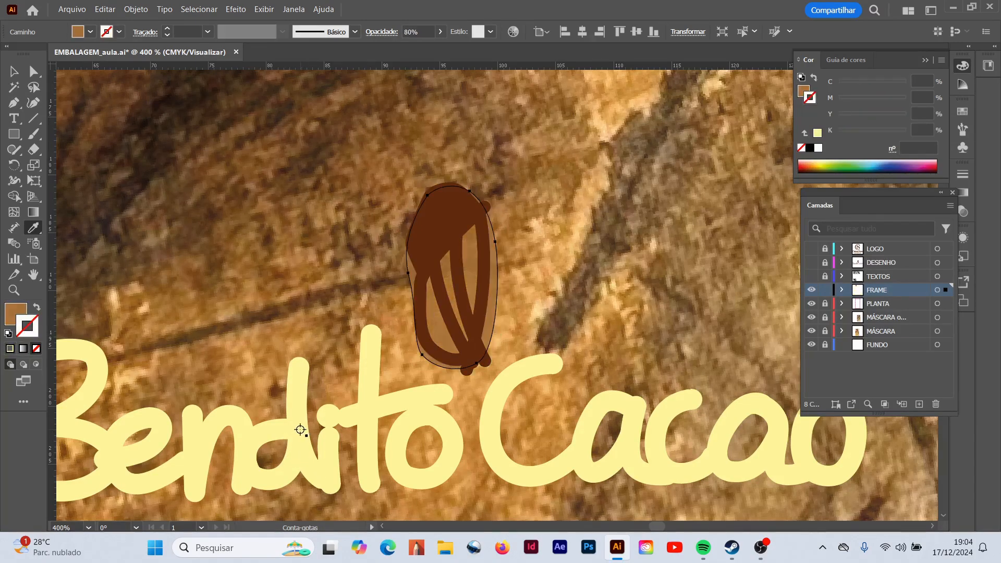
{"action": "key", "text": "ctrl+z"}
{"action": "key", "text": "ctrl+z"}
{"action": "key", "text": "ctrl+z"}
{"action": "left_click", "coordinate": [14, 72]}
{"action": "left_click", "coordinate": [301, 265]}
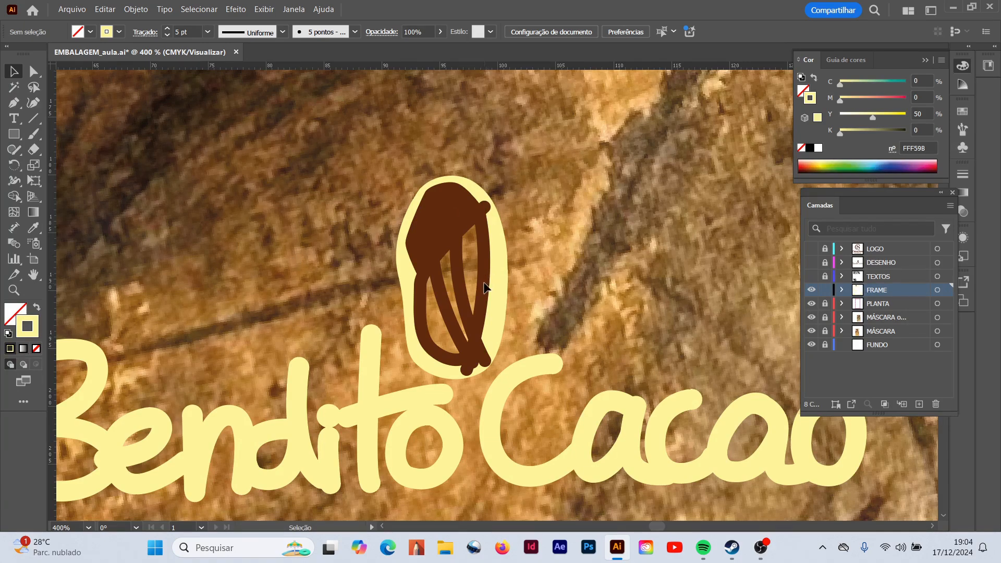
{"action": "left_click", "coordinate": [476, 296]}
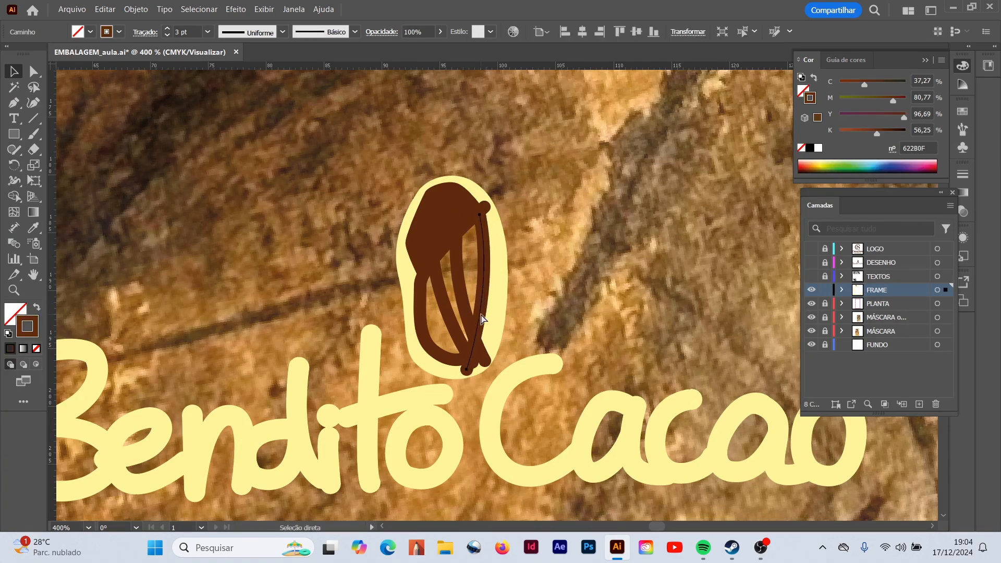
{"action": "mouse_move", "coordinate": [373, 176]}
{"action": "left_mouse_down"}
{"action": "mouse_move", "coordinate": [469, 341]}
{"action": "mouse_move", "coordinate": [496, 359]}
{"action": "left_mouse_up"}
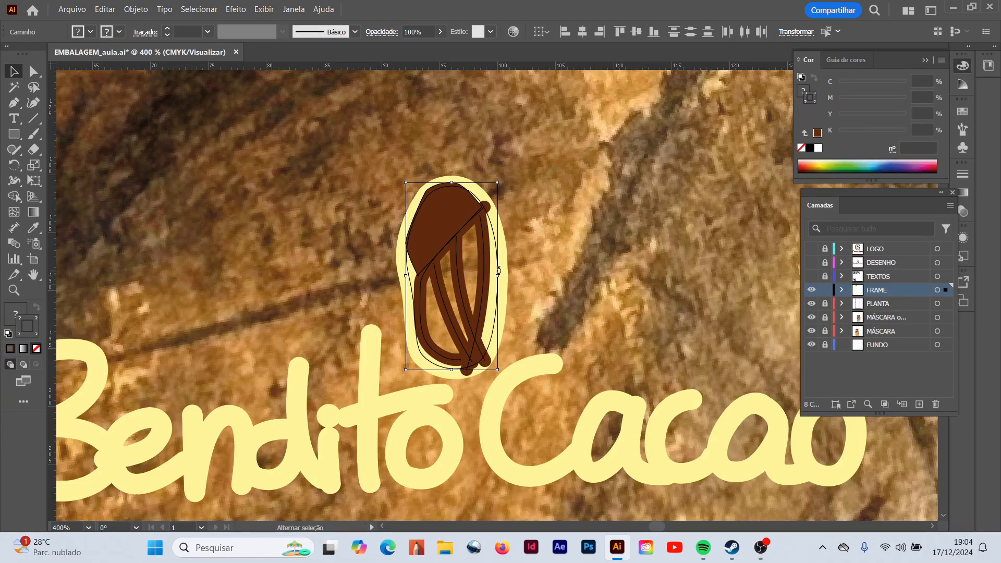
{"action": "left_click", "coordinate": [453, 211], "text": "shift"}
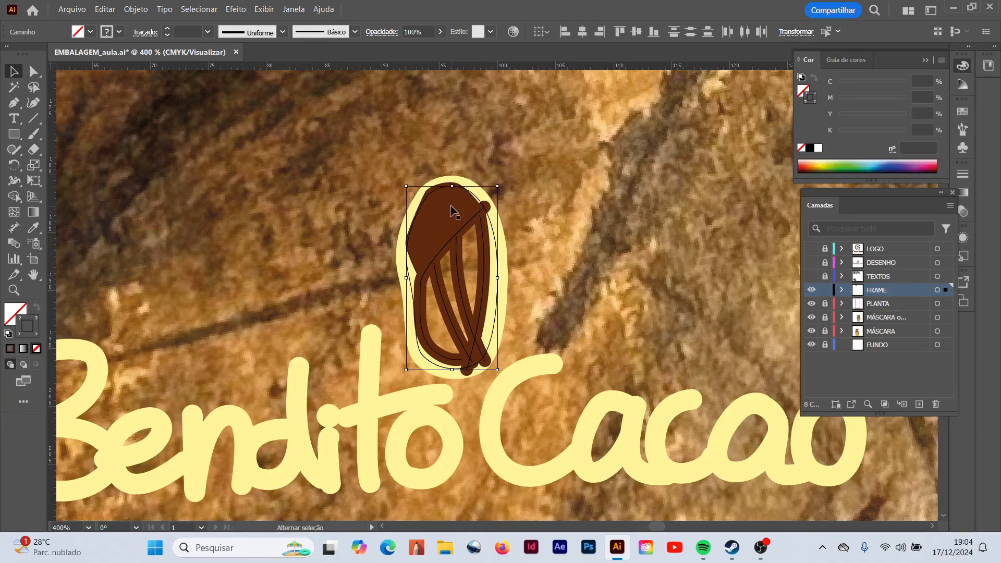
{"action": "left_click", "coordinate": [561, 219]}
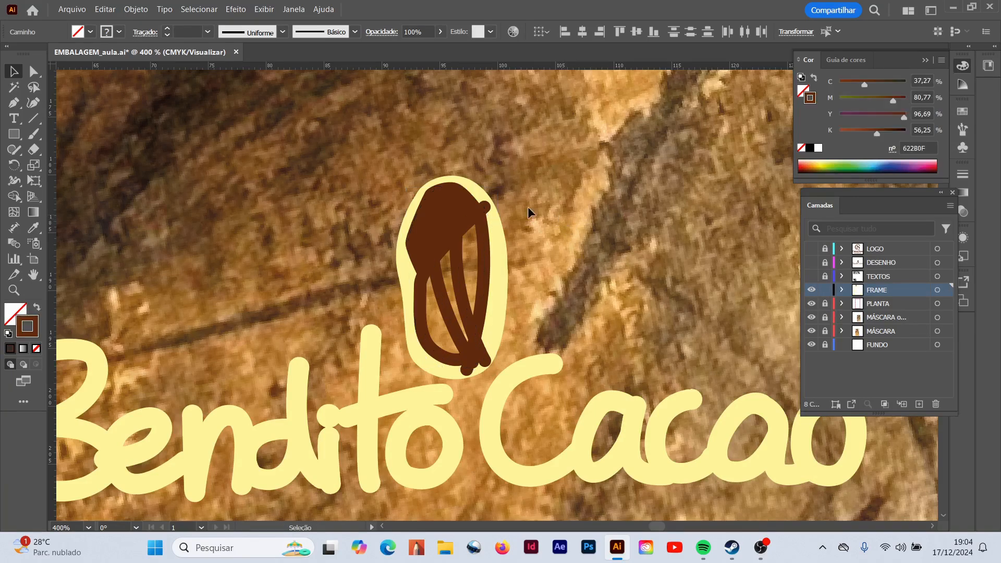
{"action": "left_click", "coordinate": [445, 228]}
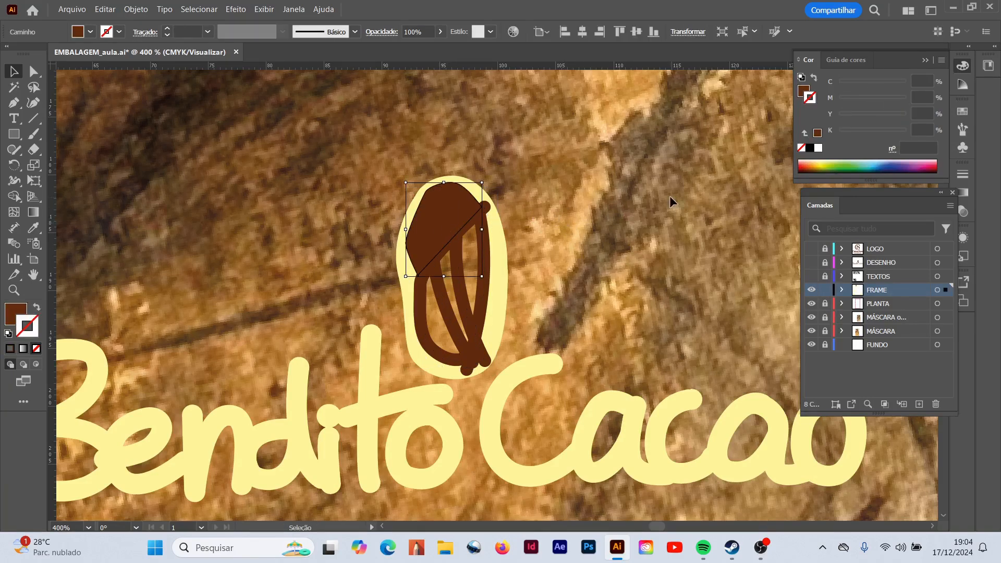
- Show the DESENHO layer over the cocoa drawing's outline and deselect the artwork
{"action": "left_click", "coordinate": [812, 263]}
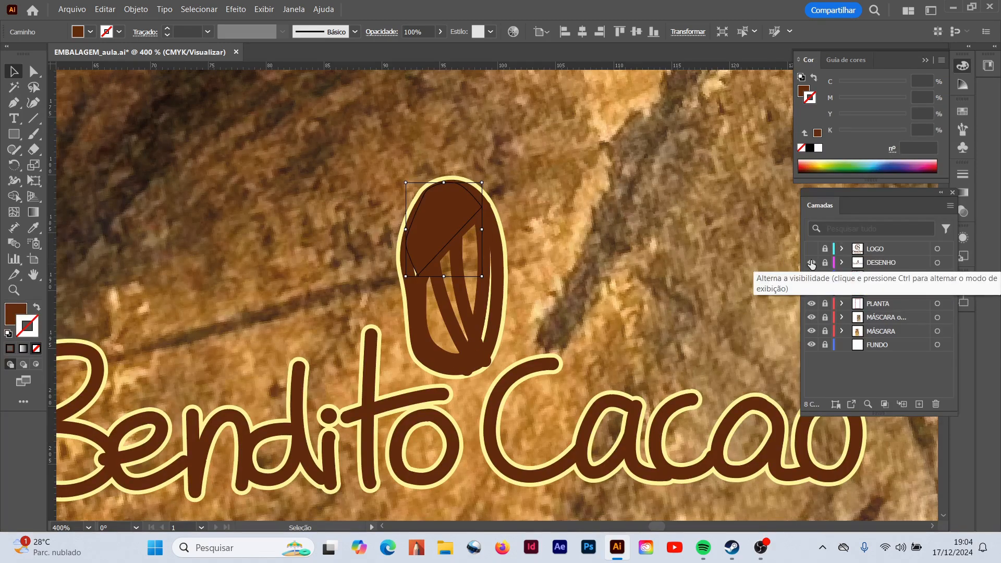
{"action": "left_click", "coordinate": [654, 269]}
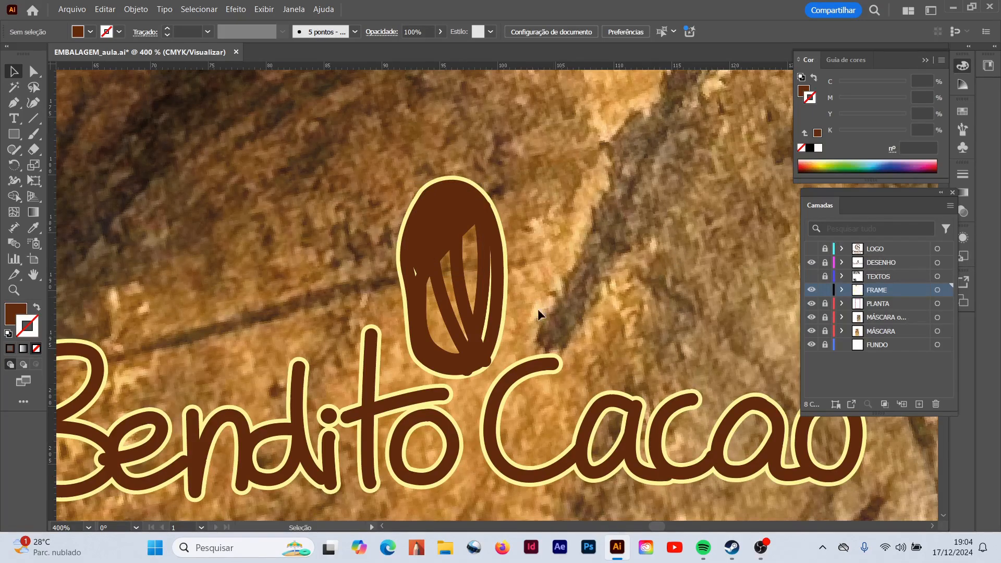
- Set the stroke of the cocoa drawing's short inner vein to pale yellow with CMYK 0, 0, 50, 0
{"action": "left_click", "coordinate": [447, 317]}
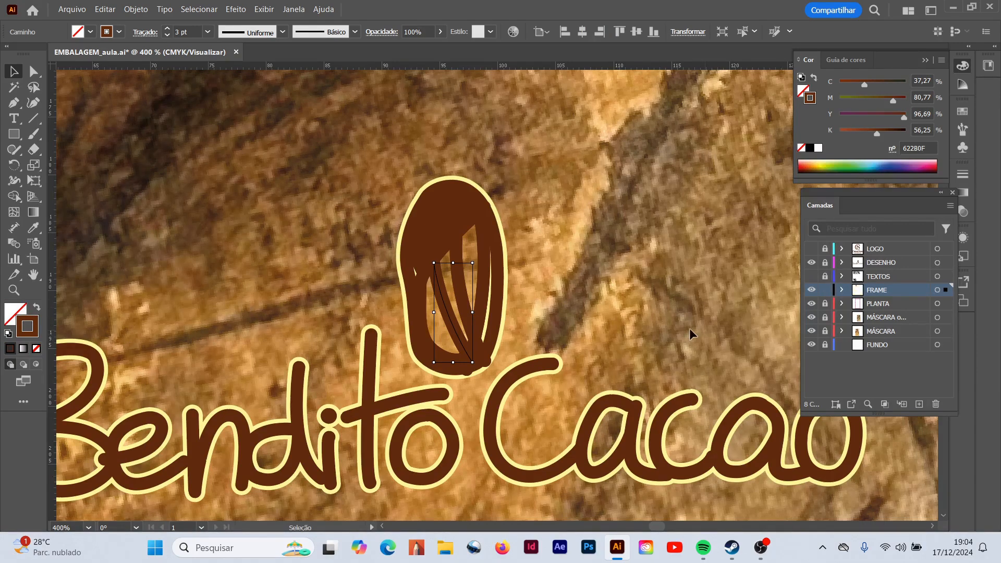
{"action": "left_click", "coordinate": [452, 214]}
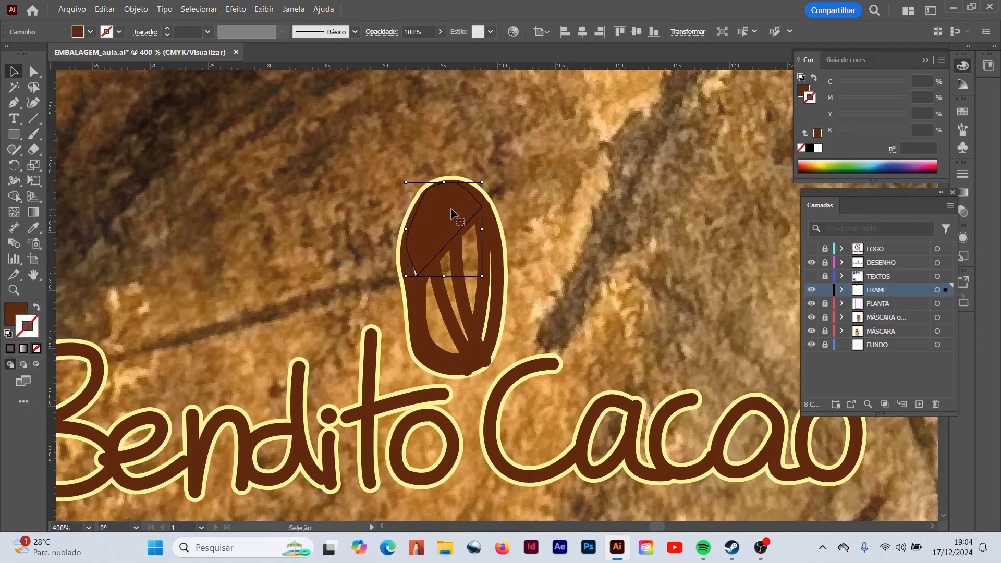
{"action": "left_click", "coordinate": [445, 300]}
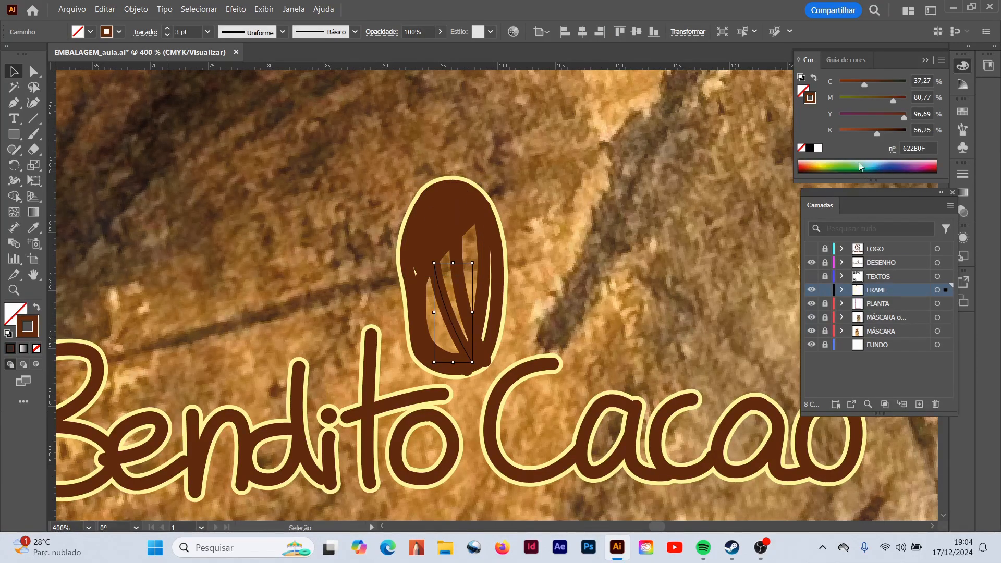
{"action": "left_click_drag", "start_coordinate": [873, 134], "coordinate": [839, 134]}
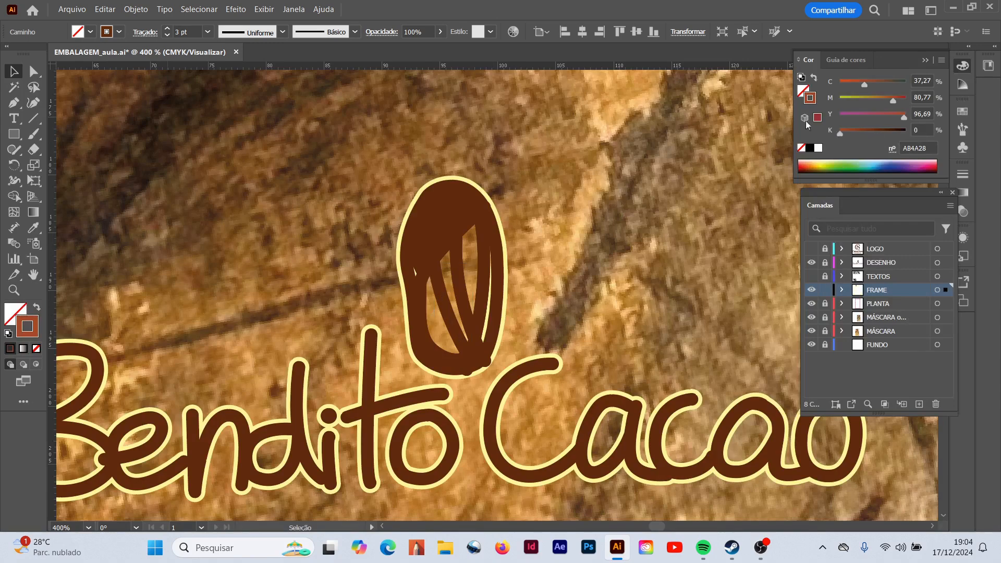
{"action": "left_click", "coordinate": [929, 116]}
{"action": "type", "text": "50"}
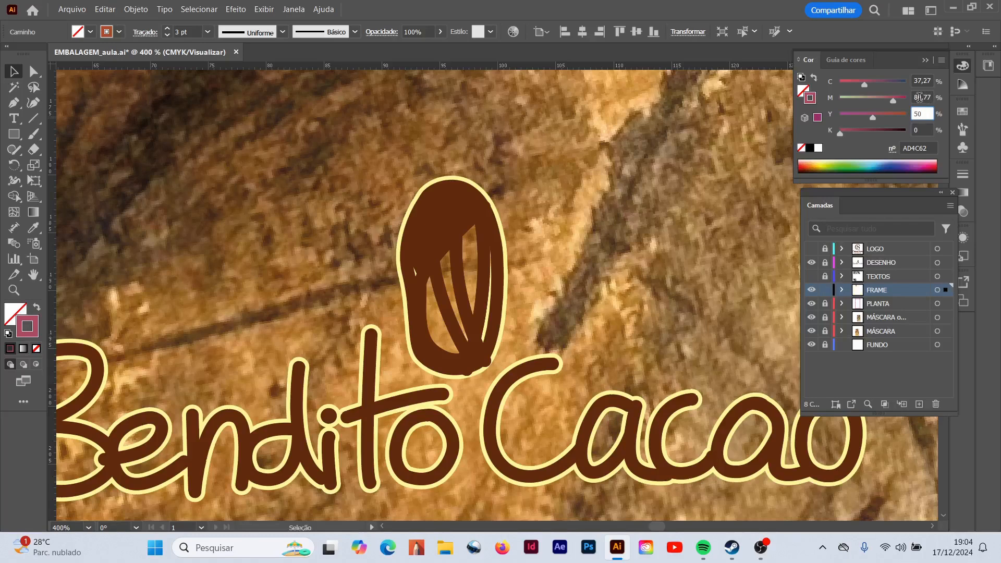
{"action": "left_click", "coordinate": [936, 97]}
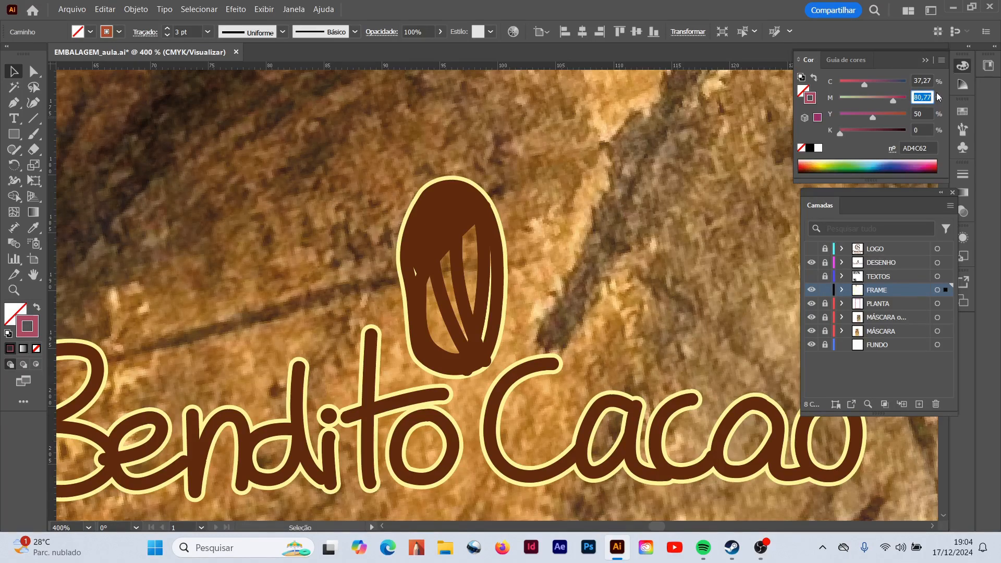
{"action": "key", "text": "BackSpace"}
{"action": "type", "text": "0"}
{"action": "left_click", "coordinate": [931, 82]}
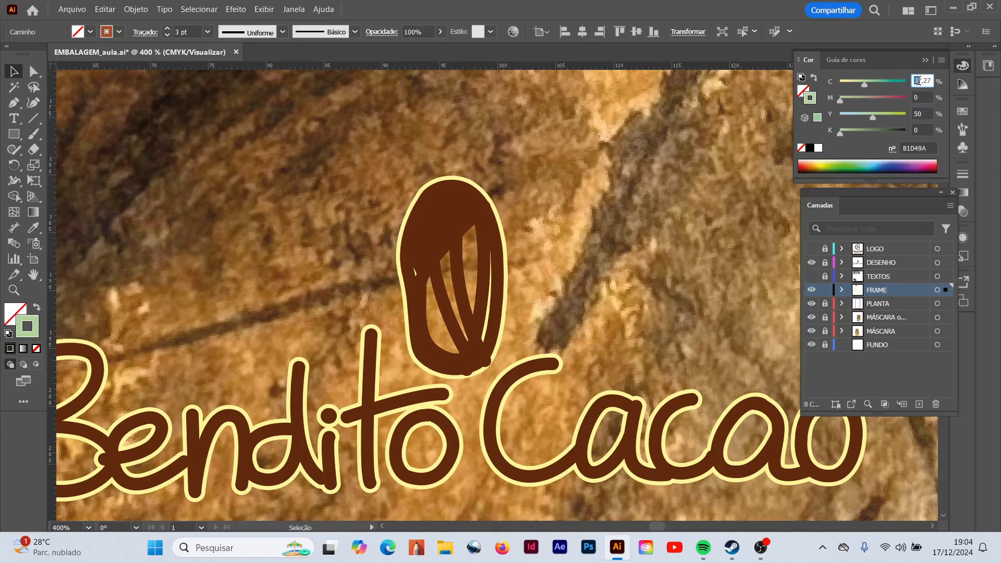
{"action": "type", "text": "0"}
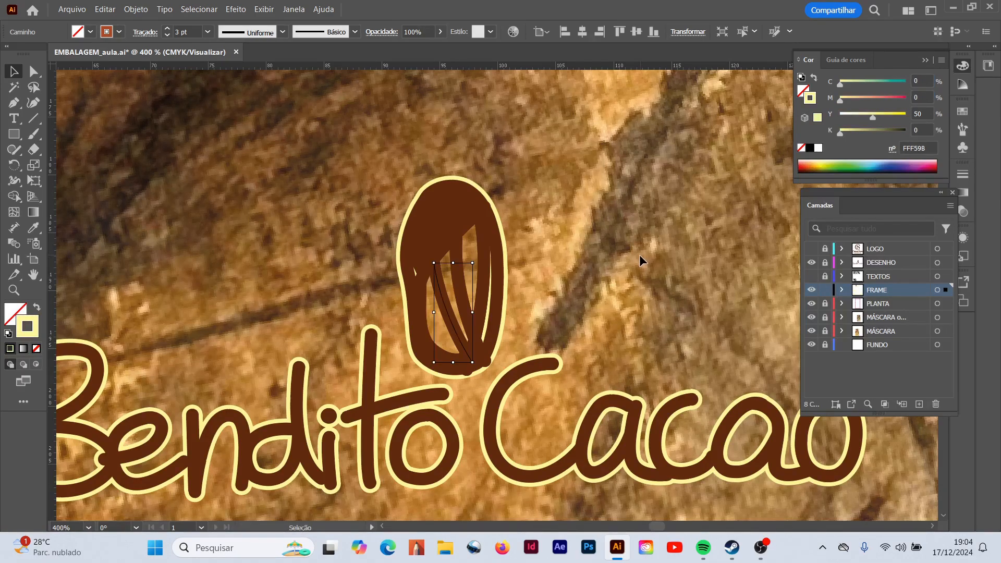
- Reselect the cocoa drawing's short inner vein and set its stroke weight to 5 pt
{"action": "left_click", "coordinate": [545, 270]}
{"action": "left_click", "coordinate": [456, 317]}
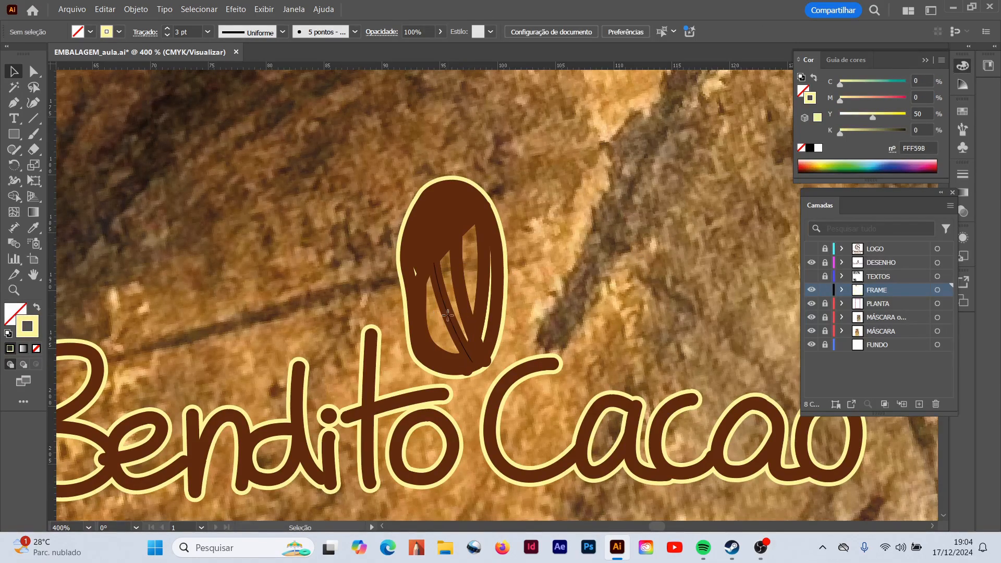
{"action": "left_click", "coordinate": [207, 32]}
{"action": "left_click", "coordinate": [223, 146]}
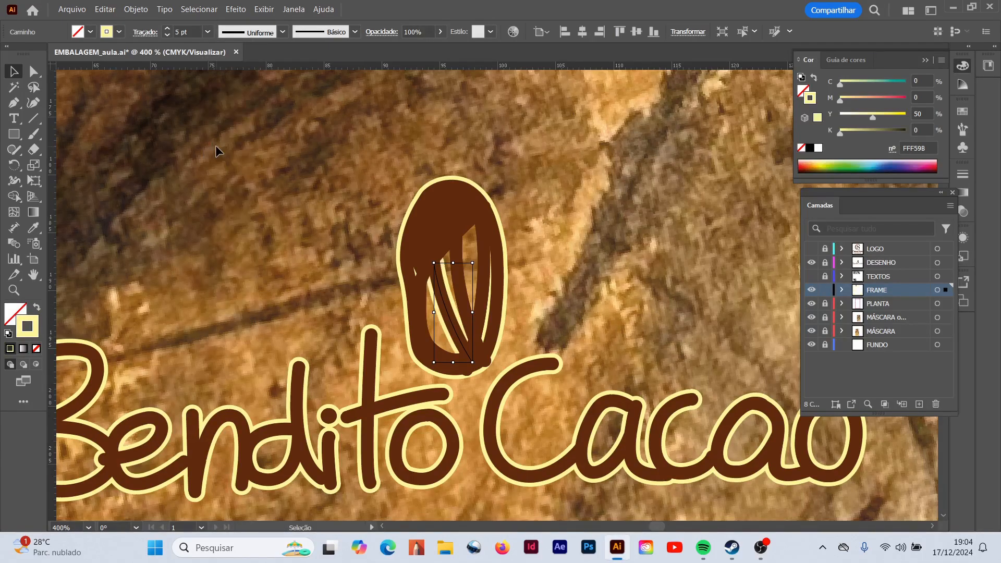
- Select the cocoa drawing's left inner curve on the FRAME layer and hide the DESENHO layer covering it
{"action": "left_click", "coordinate": [417, 330]}
{"action": "left_click", "coordinate": [421, 326]}
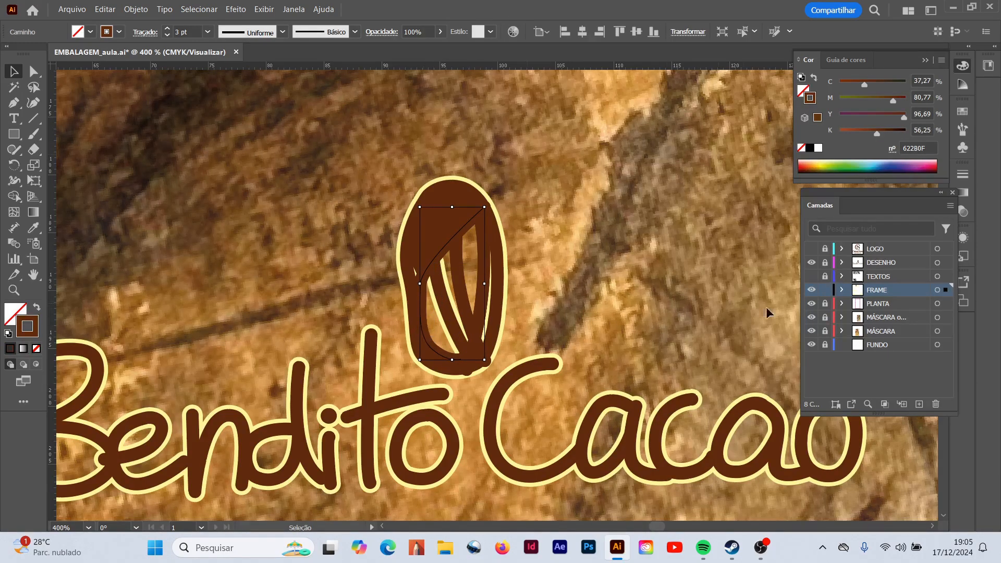
{"action": "left_click", "coordinate": [812, 263]}
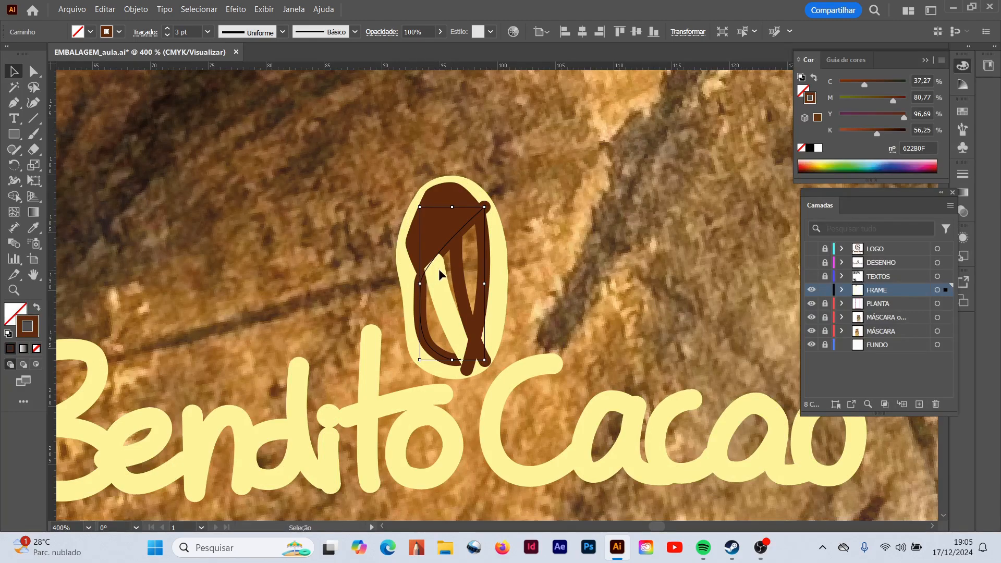
- Give the cocoa's left inner curve a 5 pt pale yellow stroke with CMYK 0, 0, 50, 0 and deselect it
{"action": "left_click_drag", "start_coordinate": [877, 133], "coordinate": [840, 132]}
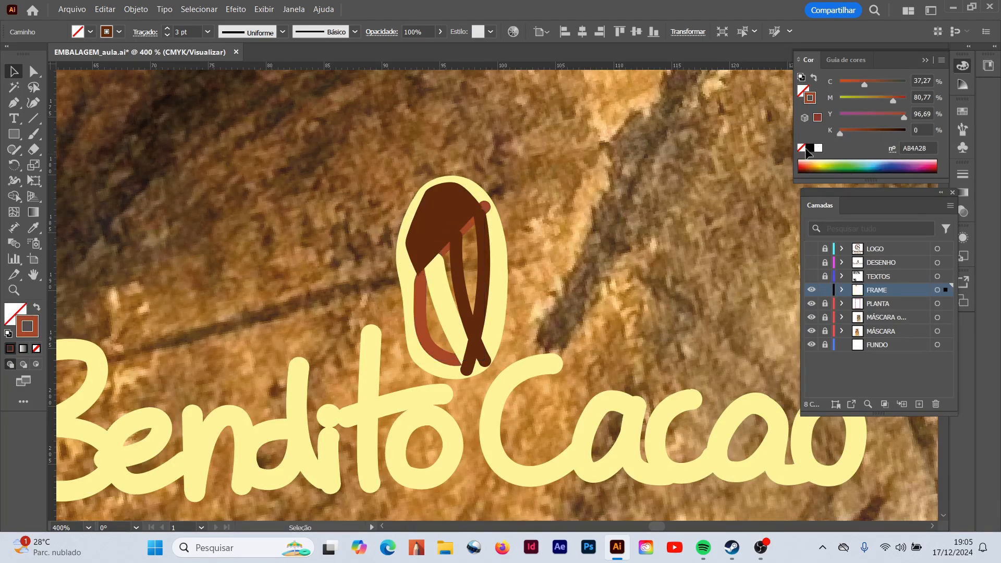
{"action": "mouse_move", "coordinate": [894, 101]}
{"action": "left_mouse_down"}
{"action": "mouse_move", "coordinate": [841, 100]}
{"action": "mouse_move", "coordinate": [840, 83]}
{"action": "left_mouse_up"}
{"action": "left_click", "coordinate": [922, 113]}
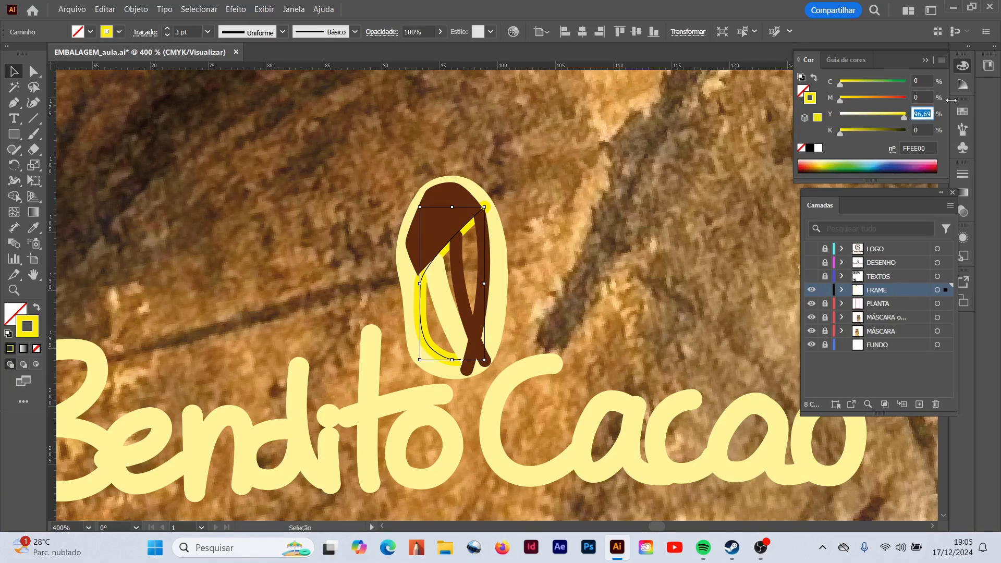
{"action": "type", "text": "50"}
{"action": "key", "text": "Return"}
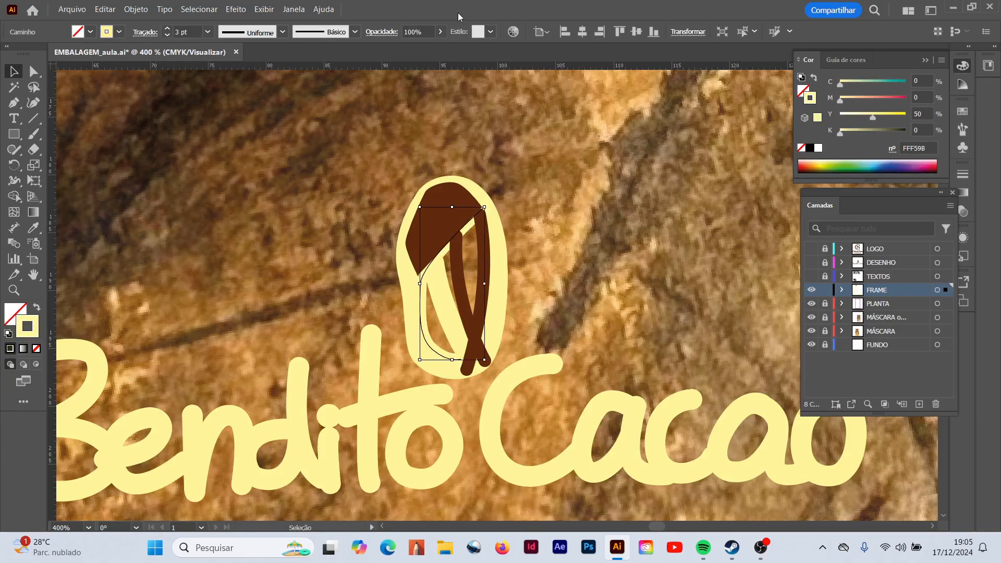
{"action": "left_click", "coordinate": [207, 31]}
{"action": "left_click", "coordinate": [227, 146]}
{"action": "left_click", "coordinate": [573, 246]}
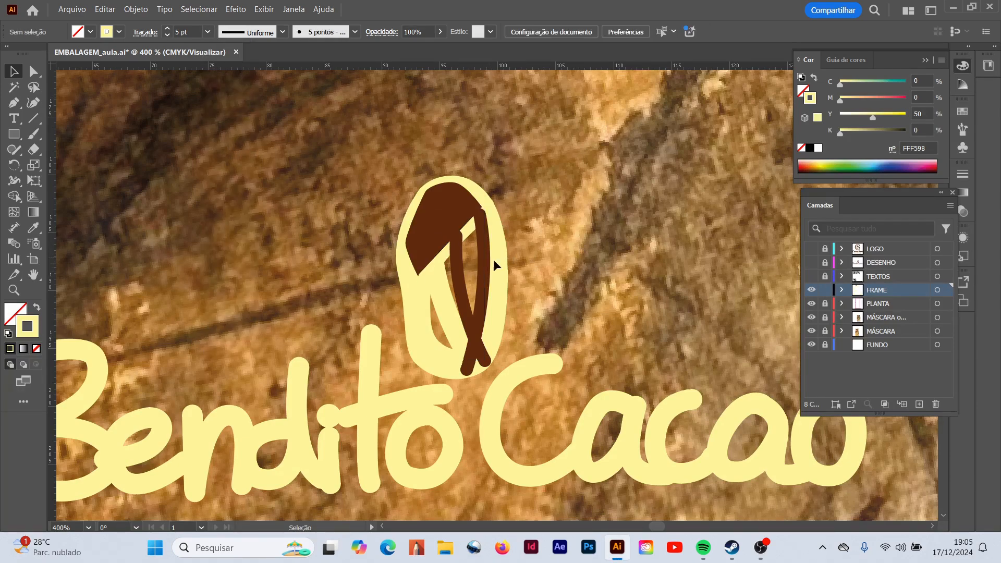
- Give the cocoa's middle inner vein a 5 pt pale yellow stroke with CMYK 0, 0, 50, 0 and deselect it
{"action": "left_click", "coordinate": [462, 282]}
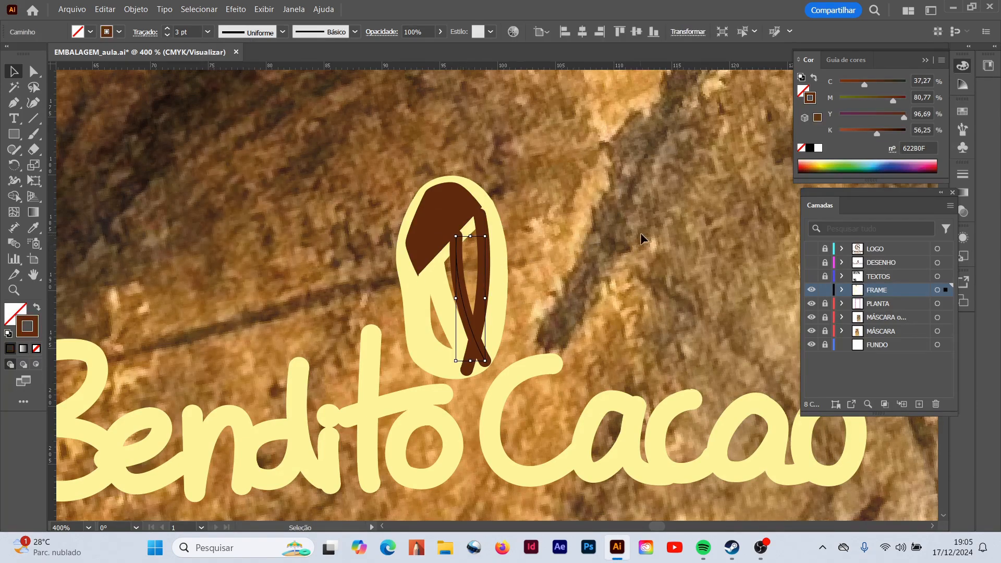
{"action": "left_click_drag", "start_coordinate": [874, 132], "coordinate": [840, 132]}
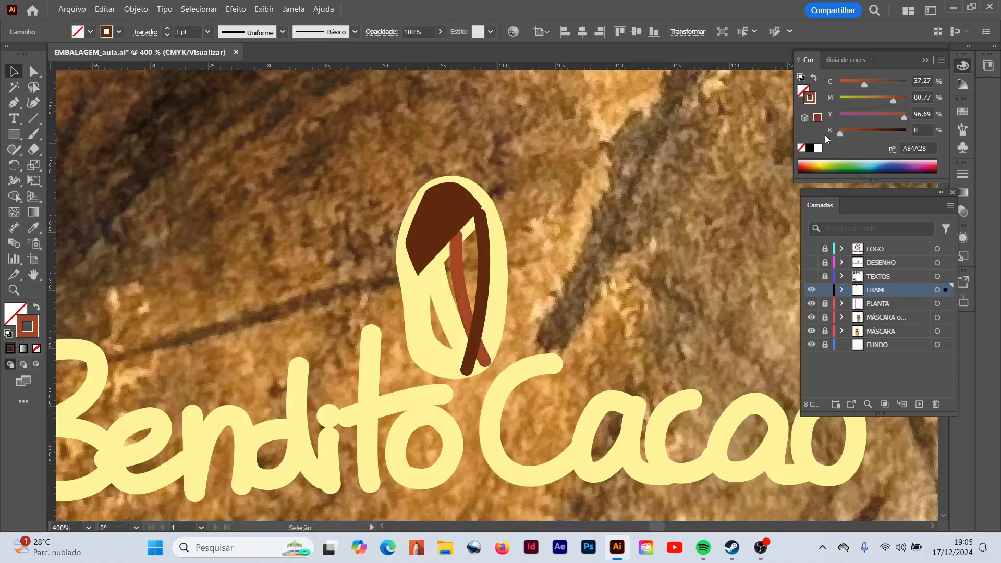
{"action": "mouse_move", "coordinate": [906, 117]}
{"action": "left_mouse_down"}
{"action": "mouse_move", "coordinate": [823, 113]}
{"action": "mouse_move", "coordinate": [994, 128]}
{"action": "left_mouse_up"}
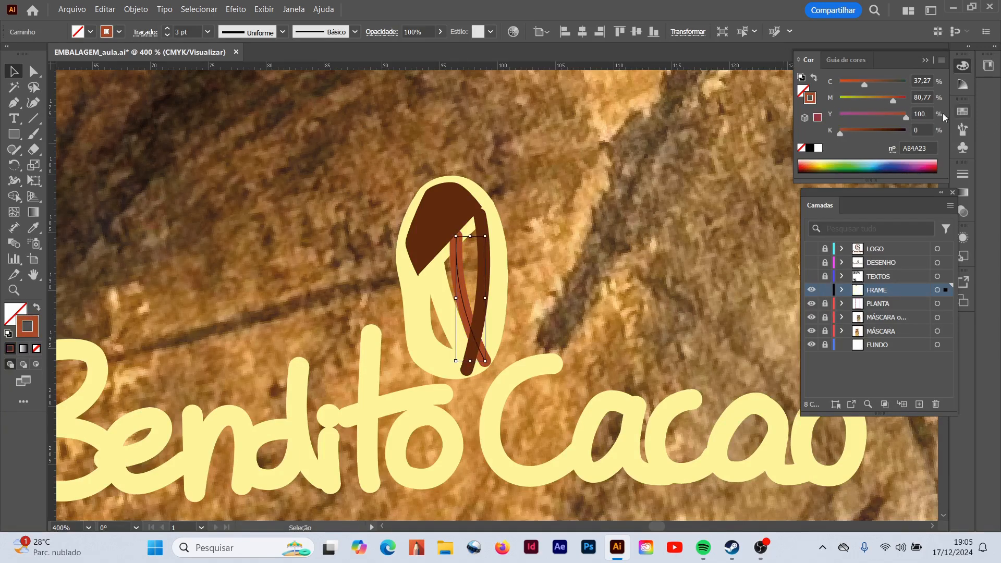
{"action": "mouse_move", "coordinate": [894, 100]}
{"action": "left_mouse_down"}
{"action": "mouse_move", "coordinate": [838, 101]}
{"action": "mouse_move", "coordinate": [838, 84]}
{"action": "left_mouse_up"}
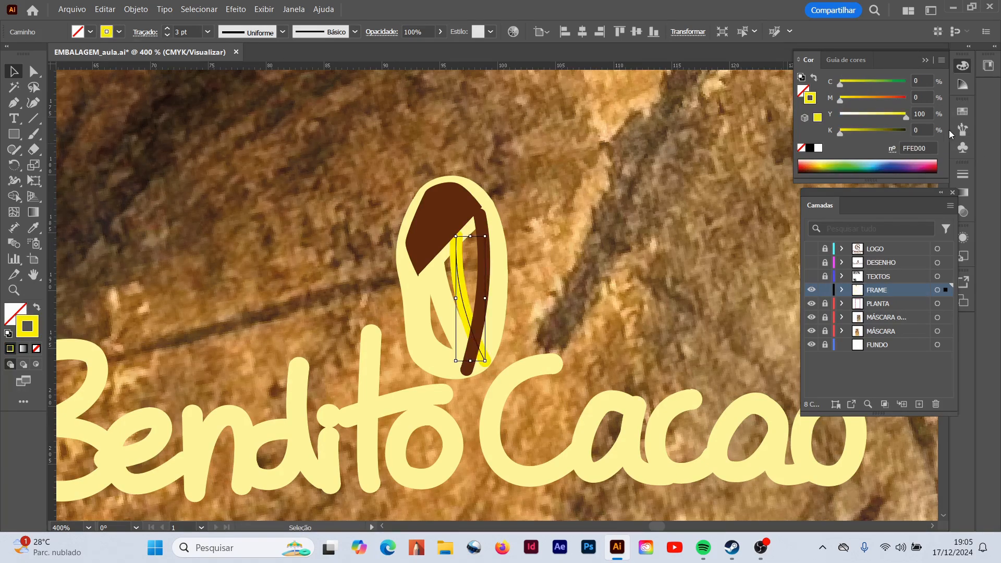
{"action": "left_click", "coordinate": [914, 114]}
{"action": "type", "text": "50"}
{"action": "key", "text": "Return"}
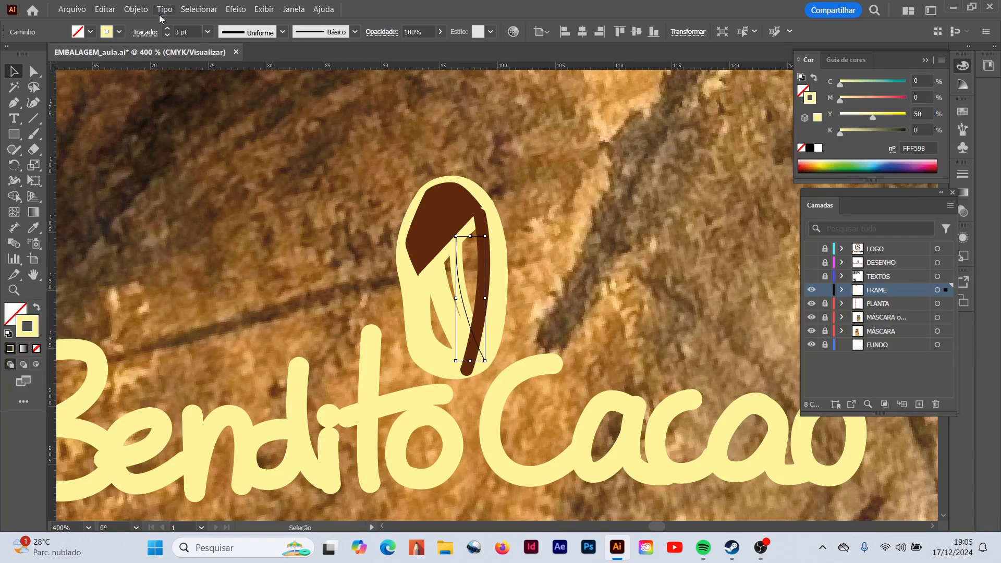
{"action": "left_click", "coordinate": [207, 32]}
{"action": "left_click", "coordinate": [219, 148]}
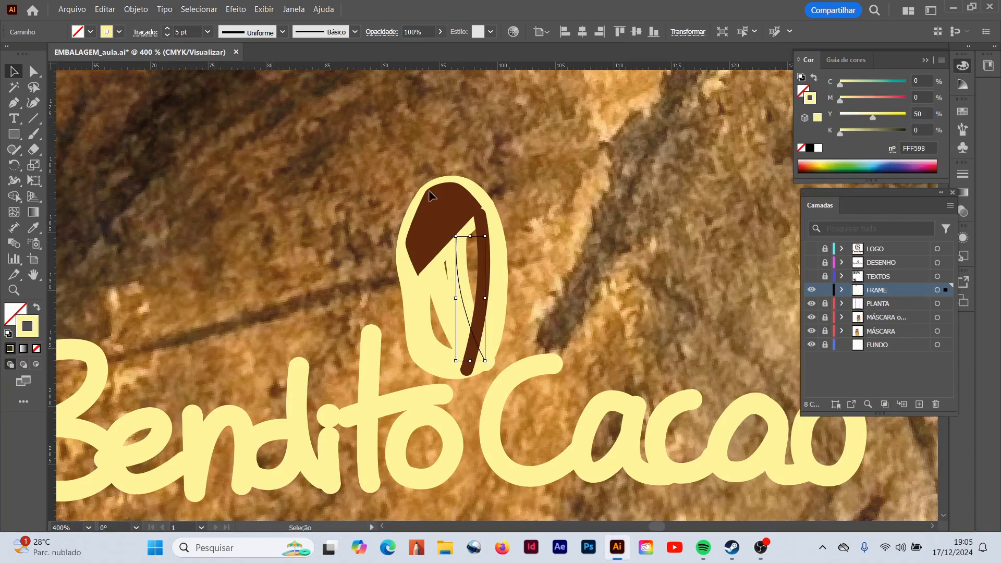
{"action": "left_click", "coordinate": [562, 240]}
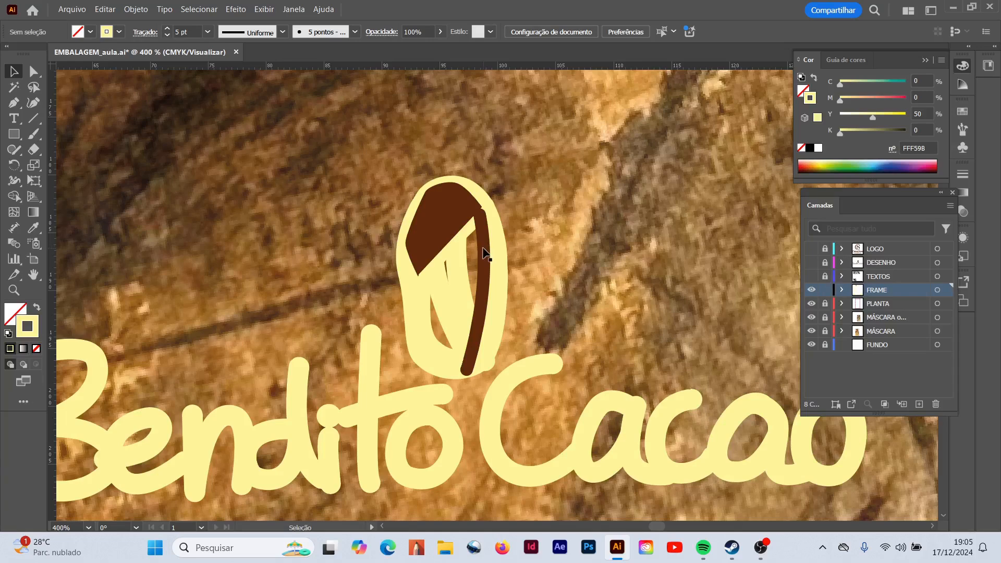
- Give the cocoa's remaining brown vein on the right a 5 pt pale yellow stroke with CMYK 0, 0, 50, 0
{"action": "left_click", "coordinate": [484, 254]}
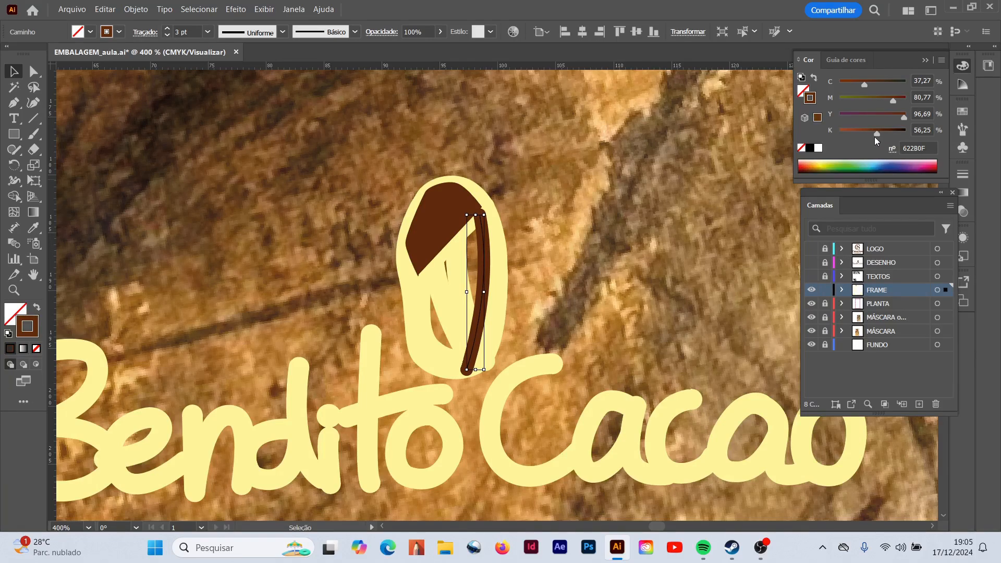
{"action": "left_click_drag", "start_coordinate": [877, 133], "coordinate": [786, 136]}
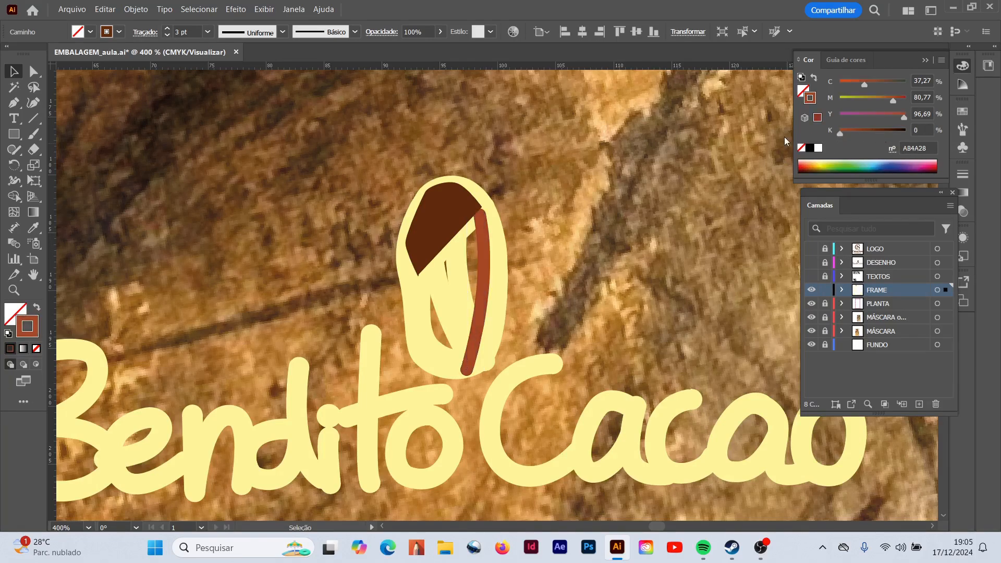
{"action": "left_click_drag", "start_coordinate": [893, 101], "coordinate": [826, 96]}
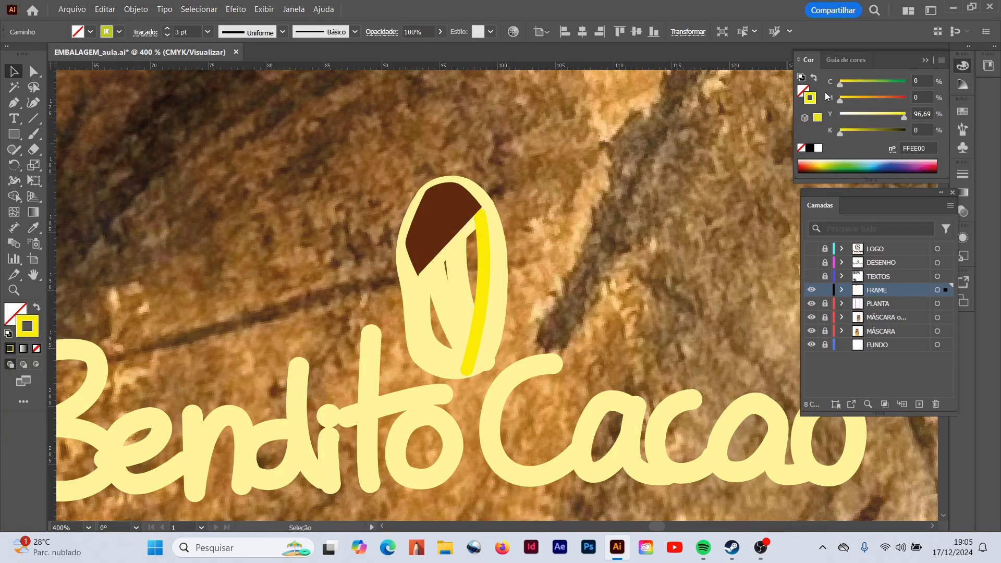
{"action": "left_click", "coordinate": [915, 114]}
{"action": "type", "text": "50"}
{"action": "key", "text": "Return"}
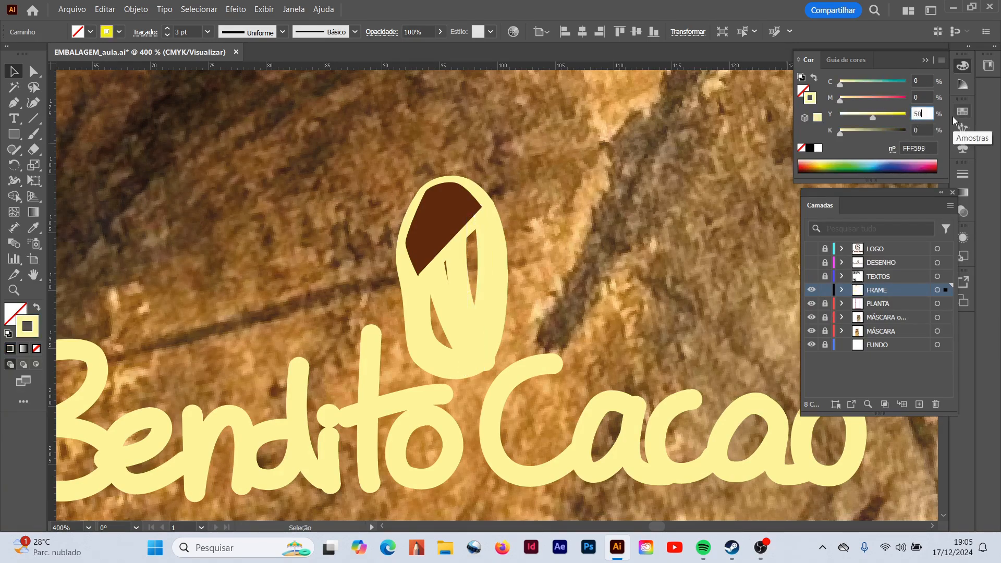
{"action": "left_click", "coordinate": [207, 32]}
{"action": "left_click", "coordinate": [229, 147]}
{"action": "left_click", "coordinate": [492, 214]}
- Swap fill and stroke on the cocoa's solid brown top shape and set its stroke to CMYK 0, 0, 50, 0
{"action": "left_click", "coordinate": [440, 203]}
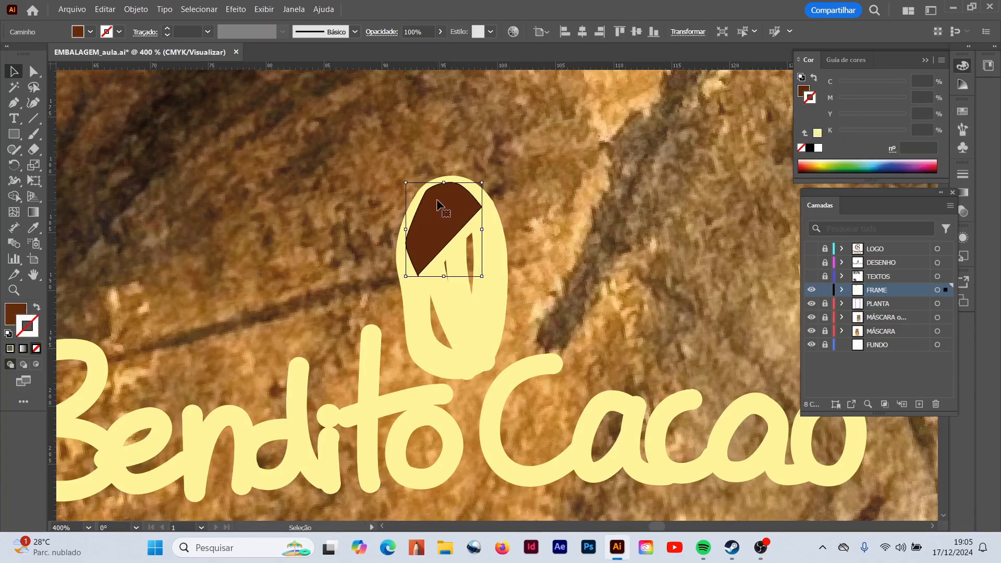
{"action": "left_click", "coordinate": [36, 308]}
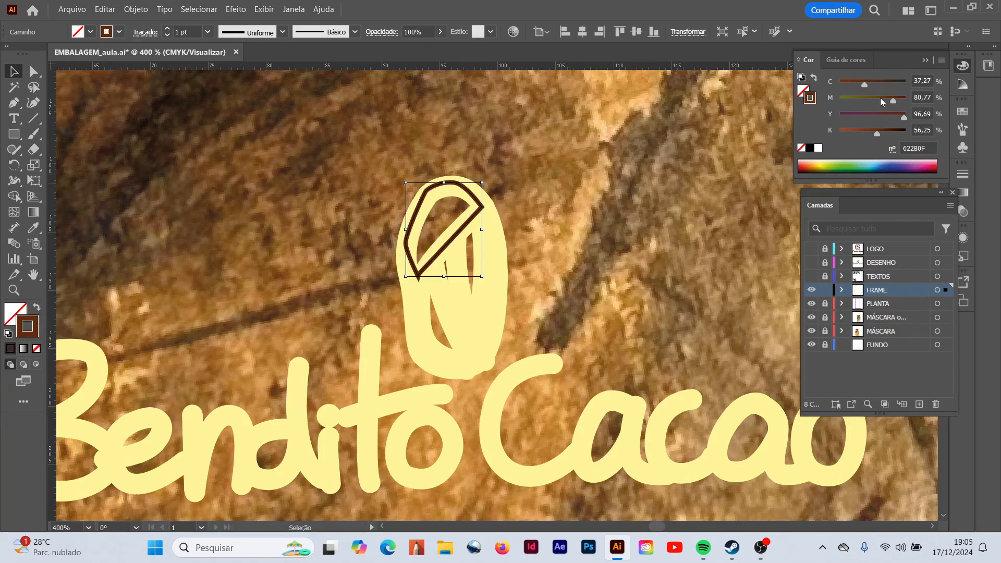
{"action": "left_click_drag", "start_coordinate": [865, 86], "coordinate": [835, 85]}
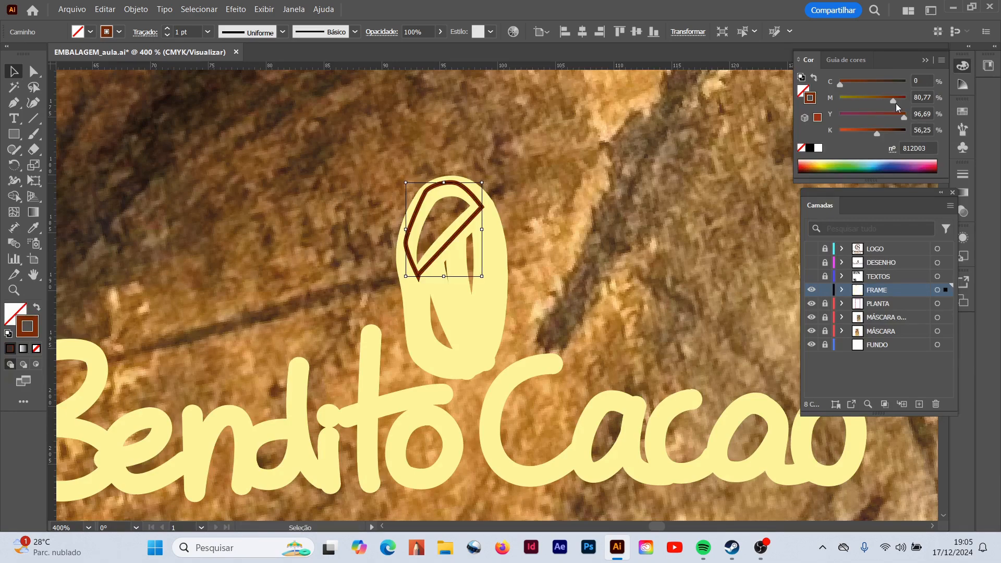
{"action": "left_click_drag", "start_coordinate": [894, 101], "coordinate": [821, 116]}
{"action": "mouse_move", "coordinate": [903, 118]}
{"action": "left_mouse_down"}
{"action": "mouse_move", "coordinate": [839, 119]}
{"action": "mouse_move", "coordinate": [840, 134]}
{"action": "left_mouse_up"}
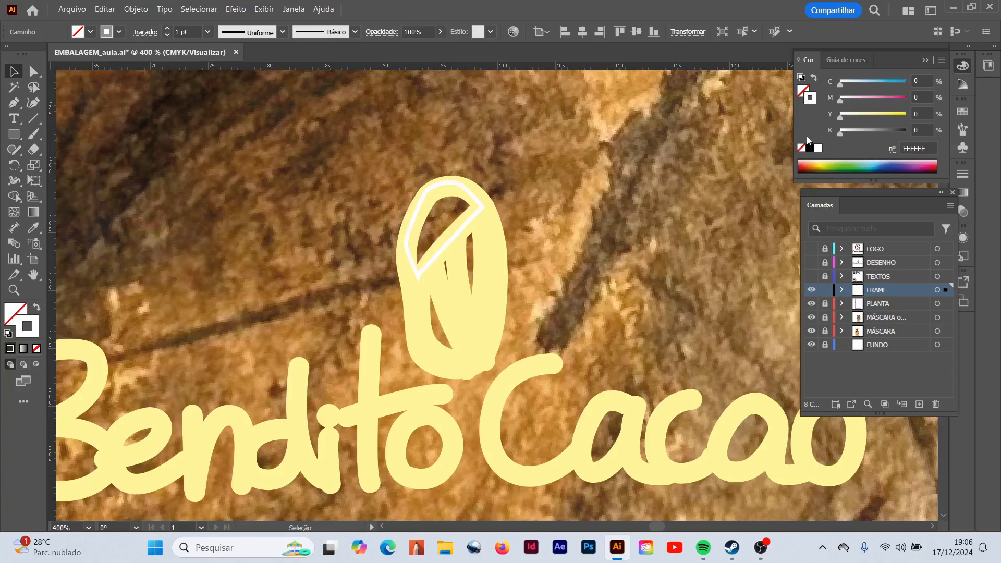
{"action": "left_click", "coordinate": [919, 115]}
{"action": "type", "text": "50"}
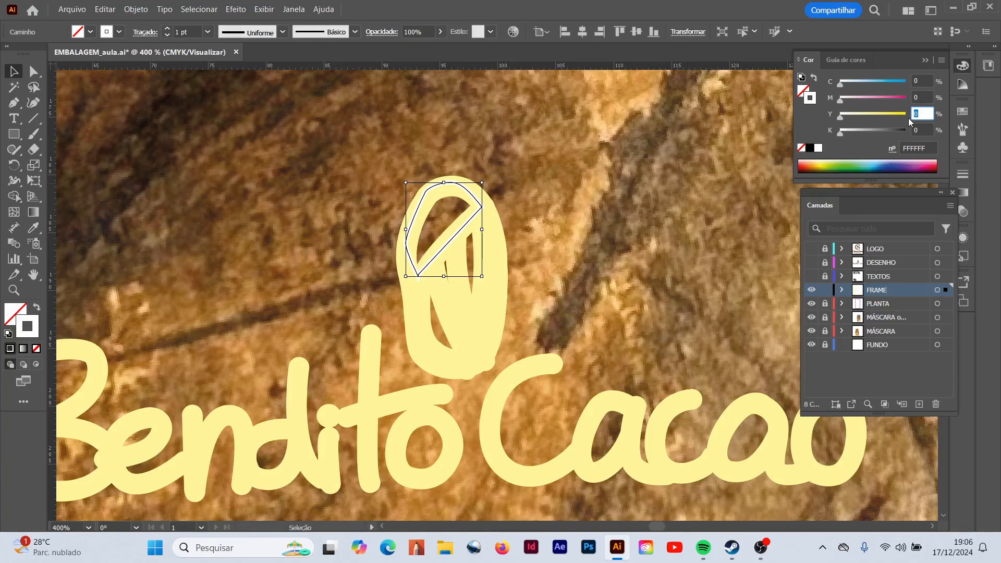
{"action": "key", "text": "Return"}
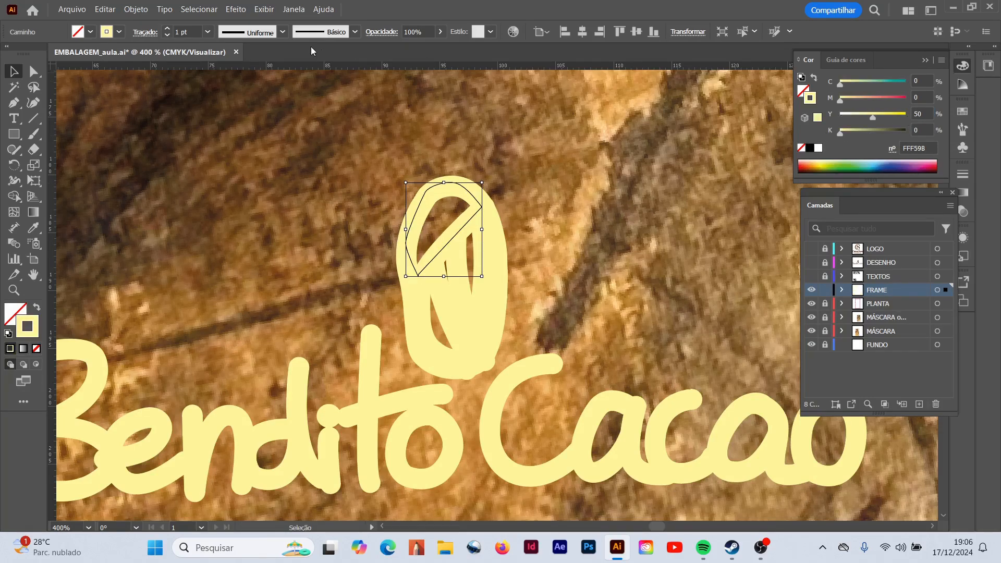
- Set the cocoa top shape's stroke weight to 3 pt, deselect it, and show the LOGO, DESENHO and TEXTOS layers
{"action": "left_click", "coordinate": [208, 31]}
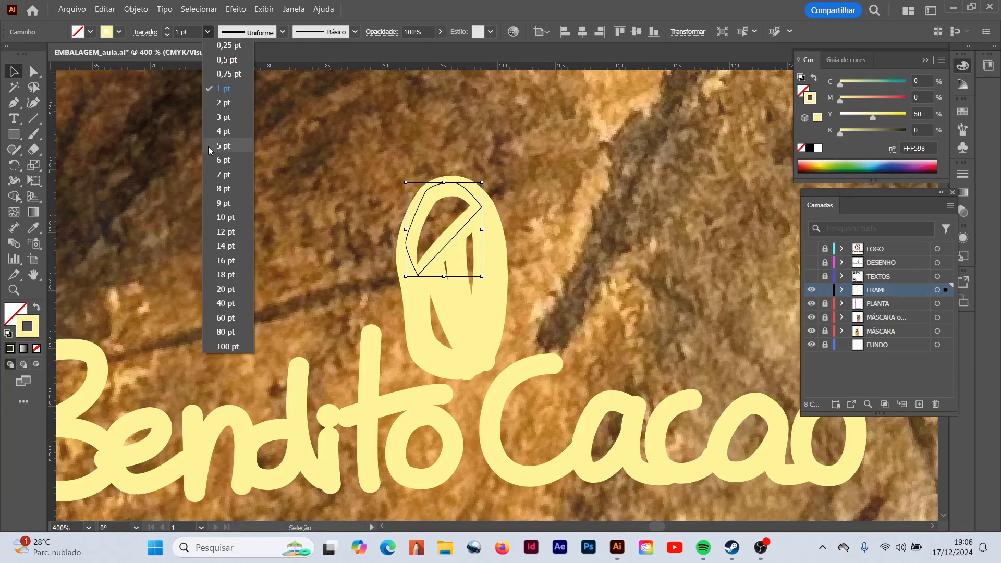
{"action": "left_click", "coordinate": [224, 117]}
{"action": "left_click", "coordinate": [274, 215]}
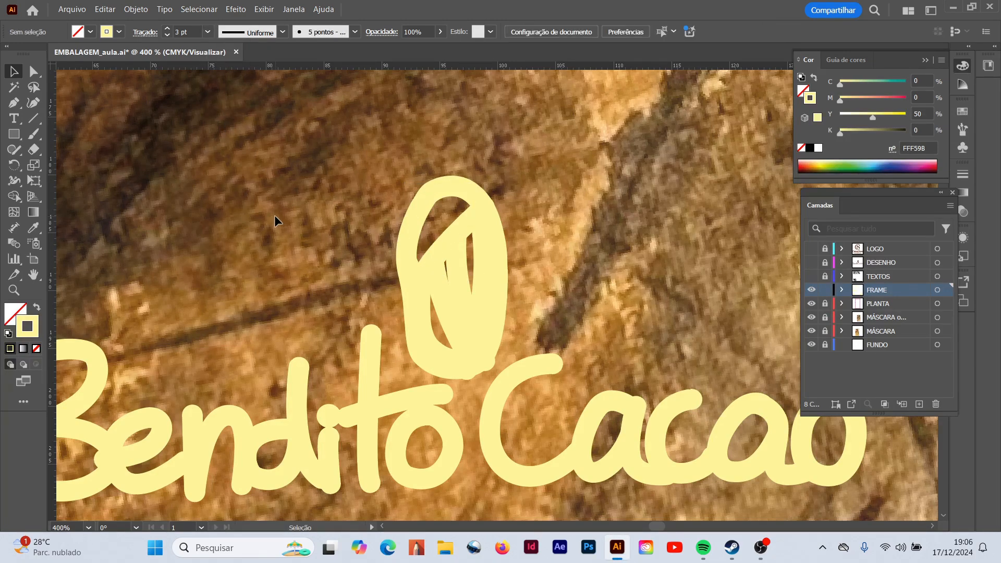
{"action": "left_click", "coordinate": [812, 277]}
{"action": "left_click", "coordinate": [811, 263]}
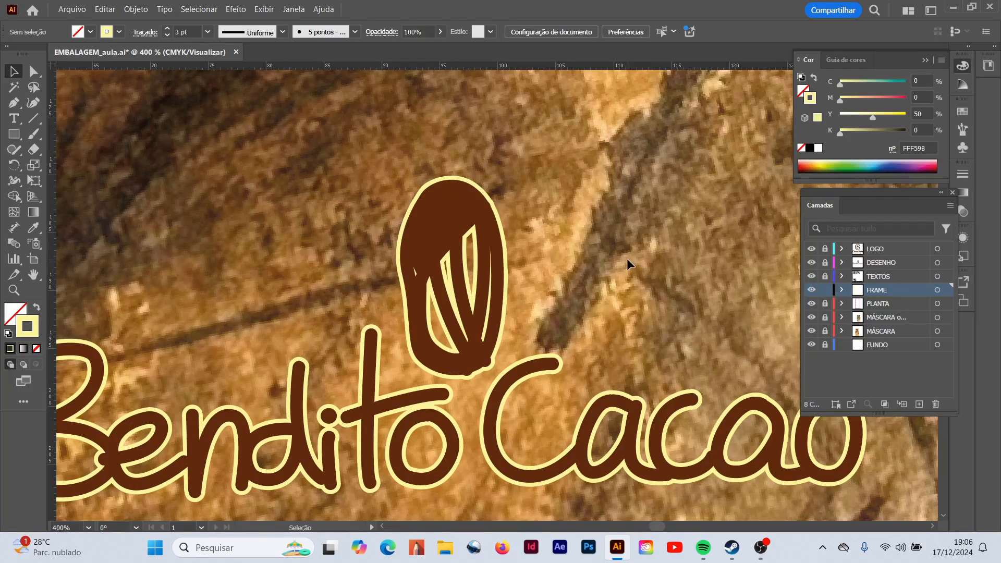
- Hide and show the FRAME layer again to compare the packaging texts and CacauShow logo without and with their outlines
{"action": "key", "text": "ctrl+0"}
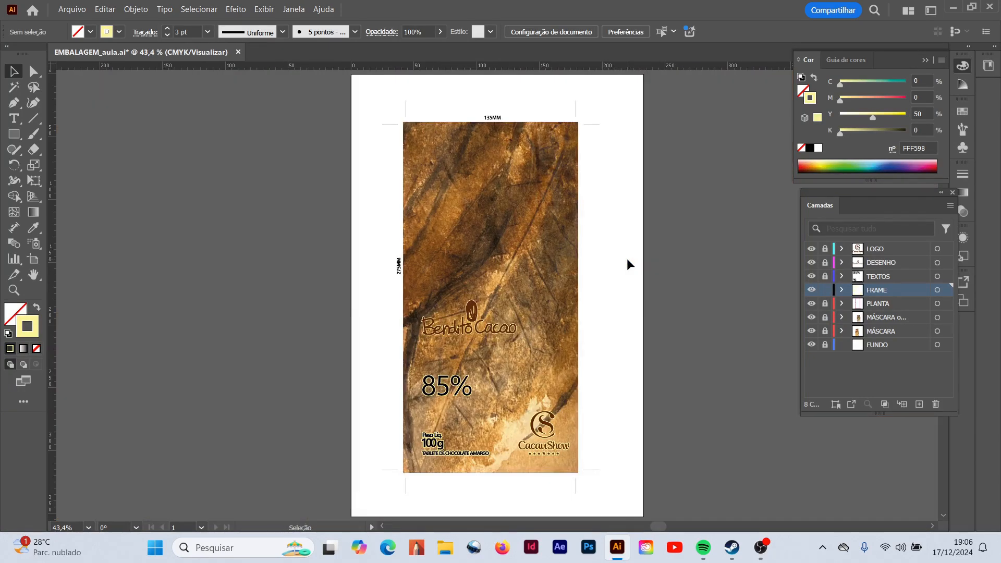
{"action": "left_click", "coordinate": [14, 290]}
{"action": "left_click_drag", "start_coordinate": [407, 308], "coordinate": [569, 435]}
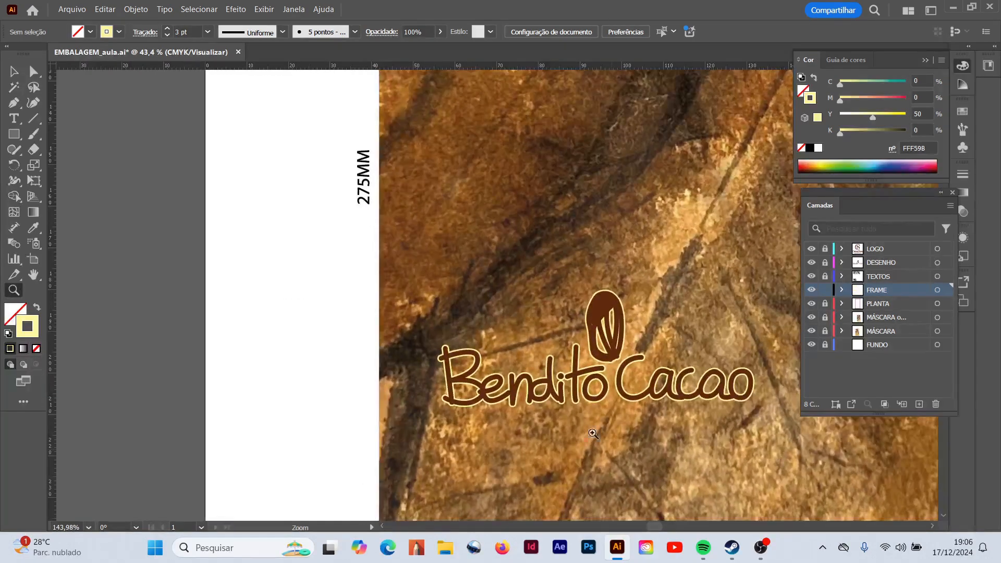
{"action": "key", "text": "space"}
{"action": "left_click_drag", "start_coordinate": [605, 452], "coordinate": [411, 110]}
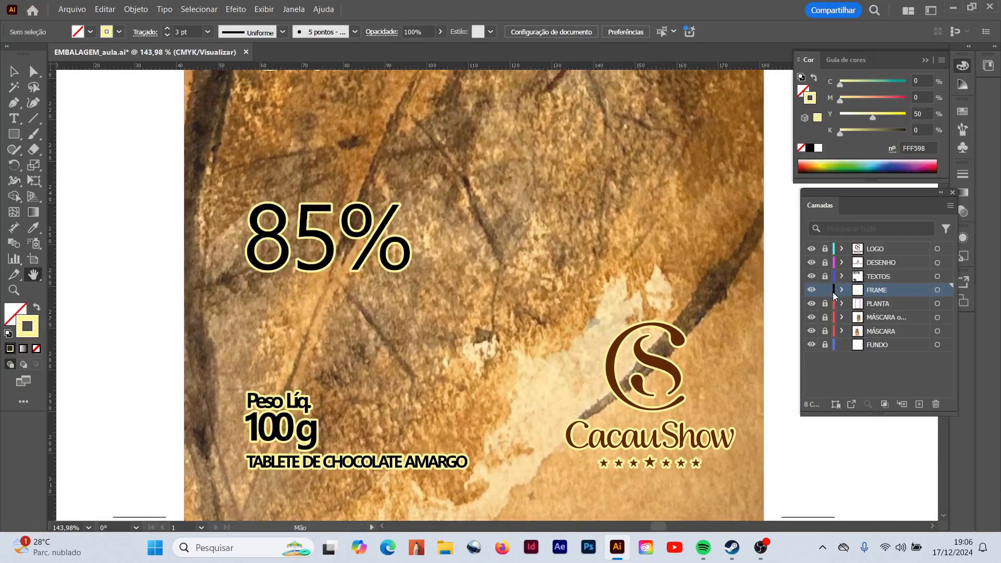
{"action": "left_click", "coordinate": [811, 292]}
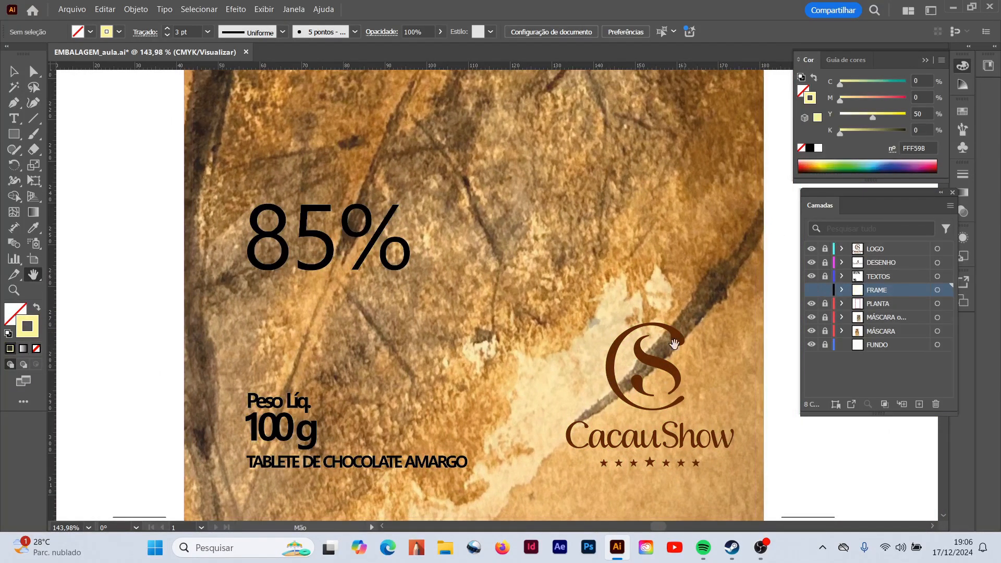
{"action": "left_click", "coordinate": [14, 291]}
{"action": "left_click_drag", "start_coordinate": [593, 328], "coordinate": [723, 469]}
{"action": "left_click", "coordinate": [33, 275]}
{"action": "left_click_drag", "start_coordinate": [519, 364], "coordinate": [186, 161]}
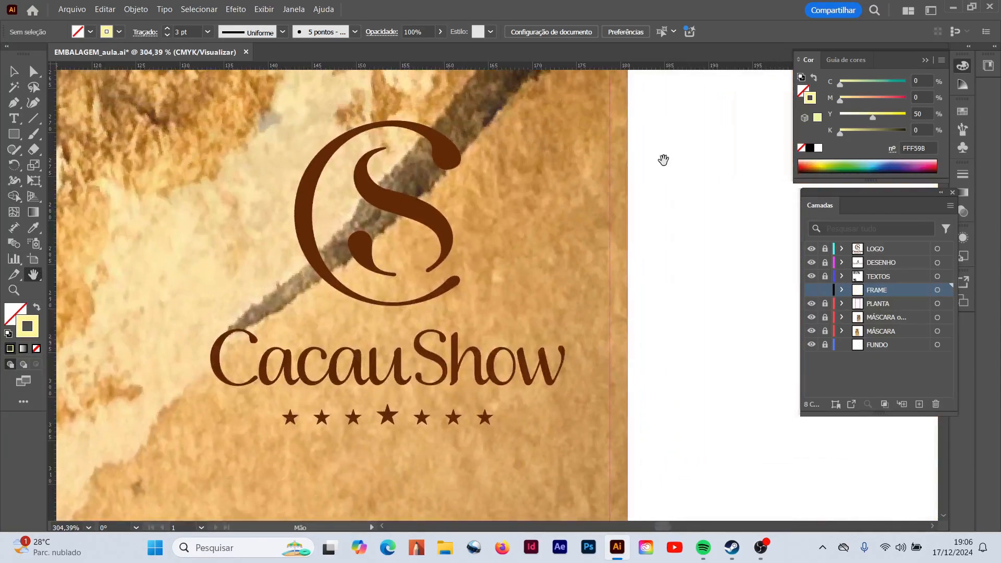
{"action": "left_click", "coordinate": [810, 291]}
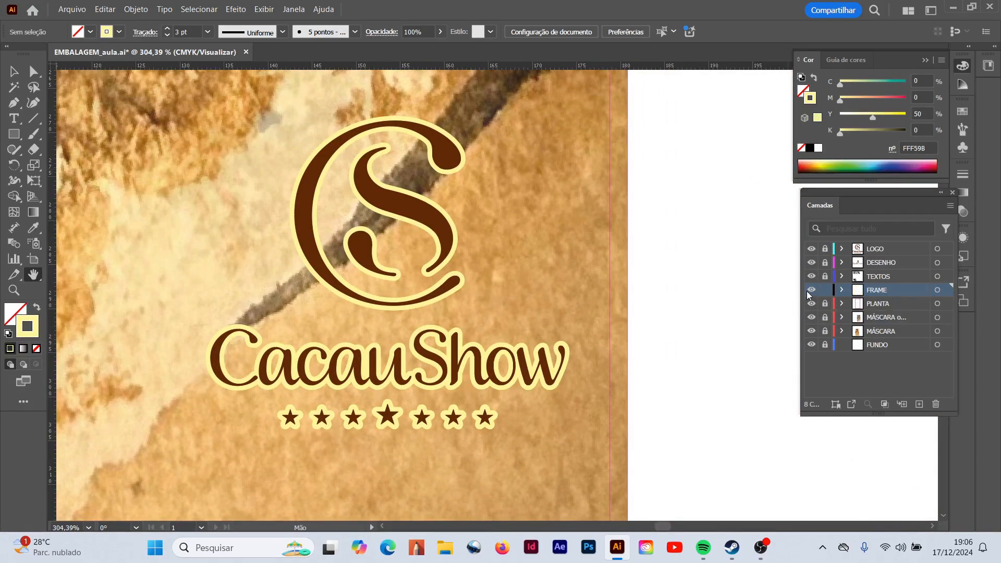
- Examine the whole packaging front with the outlined Bendito Cacao drawing, texts and logo for legibility
{"action": "key", "text": "ctrl+0"}
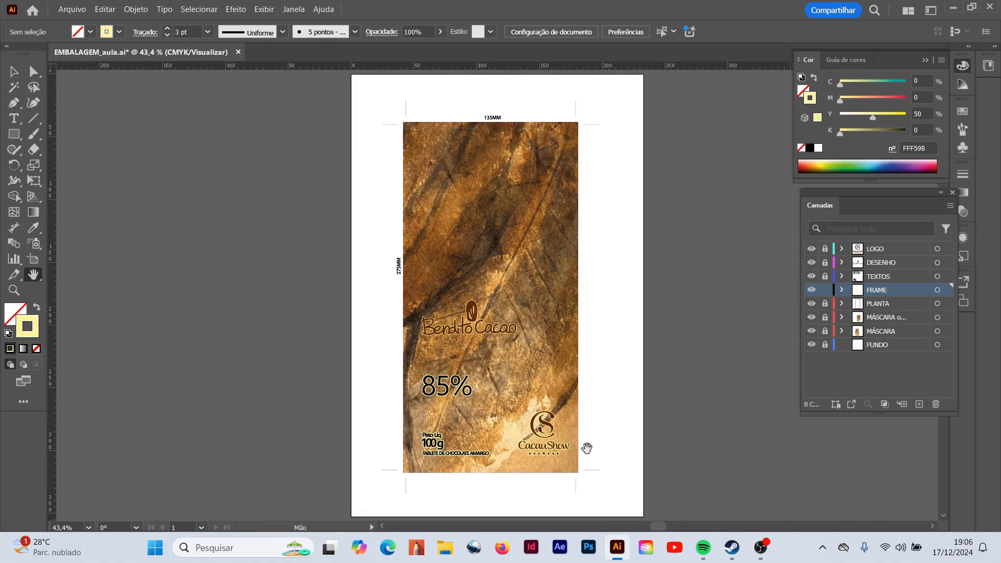
{"action": "left_click", "coordinate": [15, 290]}
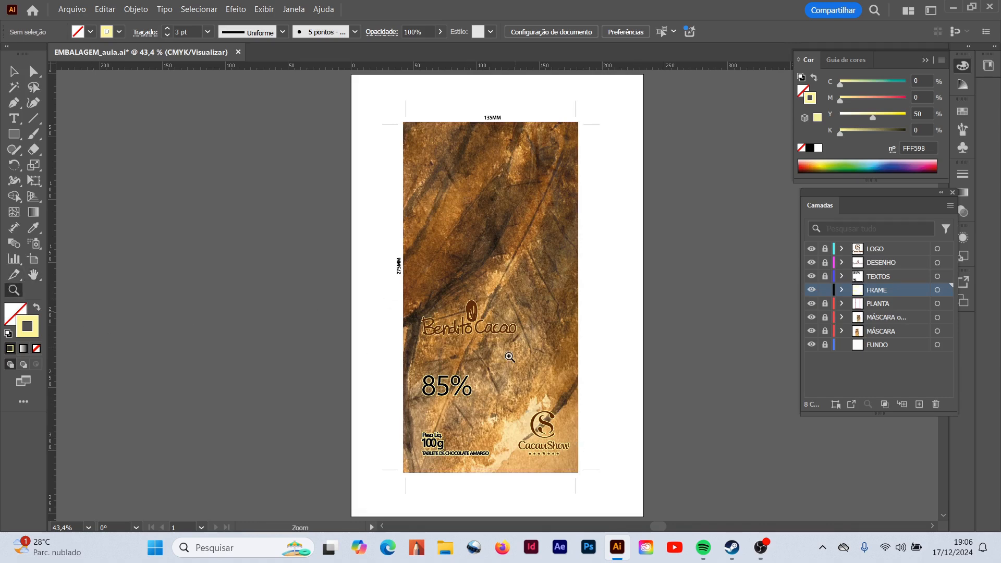
{"action": "left_click", "coordinate": [550, 312]}
{"action": "left_click", "coordinate": [557, 268]}
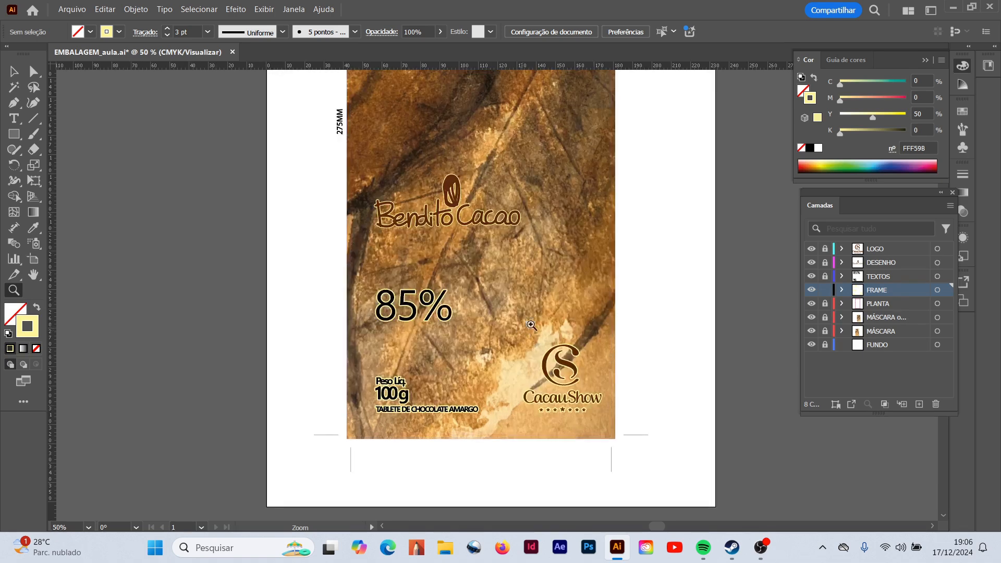
{"action": "scroll", "coordinate": [536, 265], "scroll_direction": "up", "scroll_amount": 3}
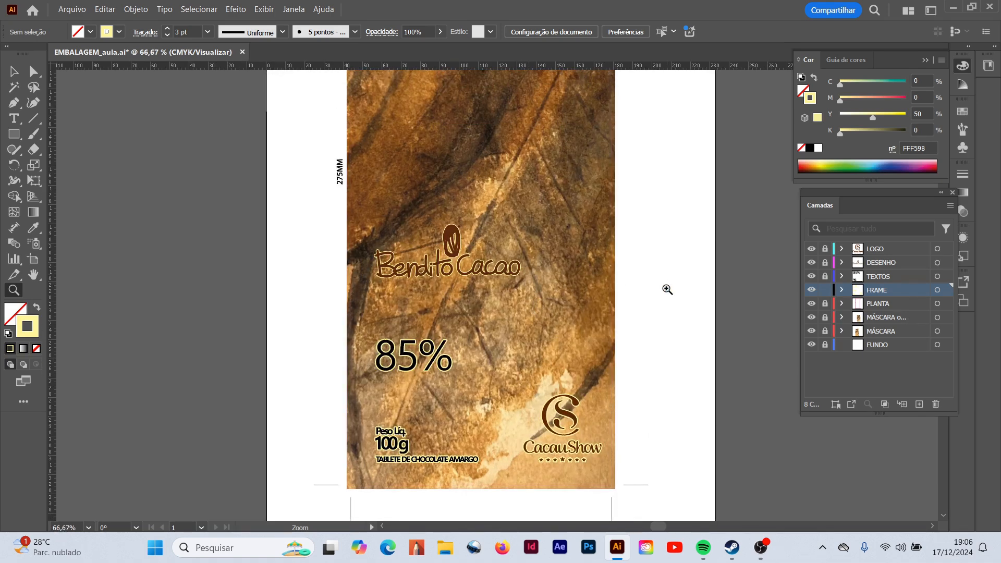